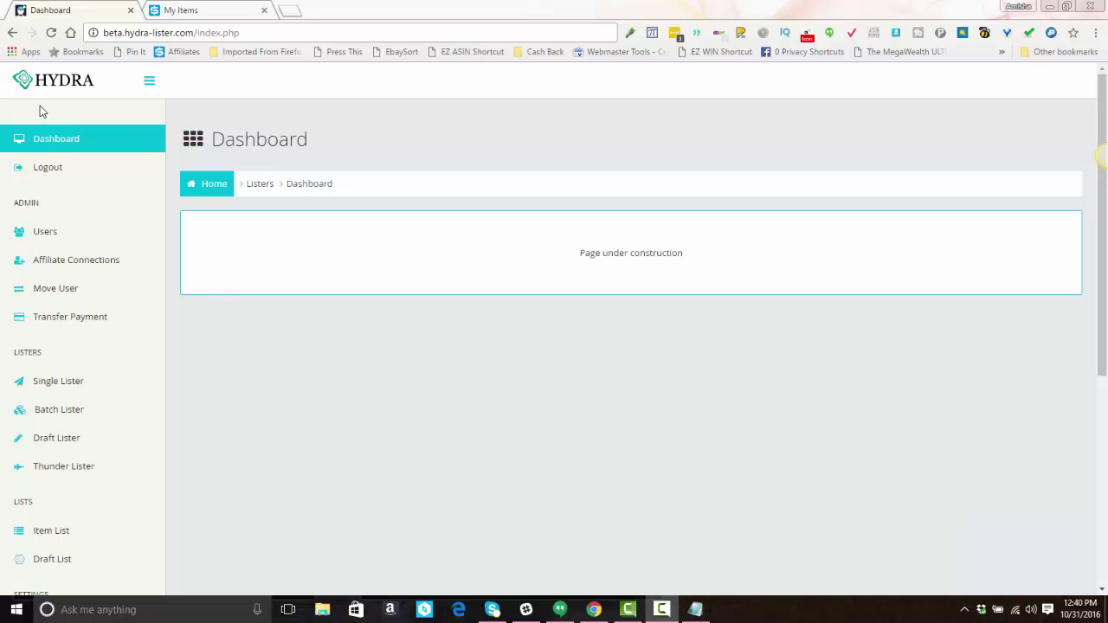
Step: Open US Settings from the Batch-Single Lister Settings section of the sidebar
scroll(46, 216, "down", 1)
scroll(43, 225, "down", 2)
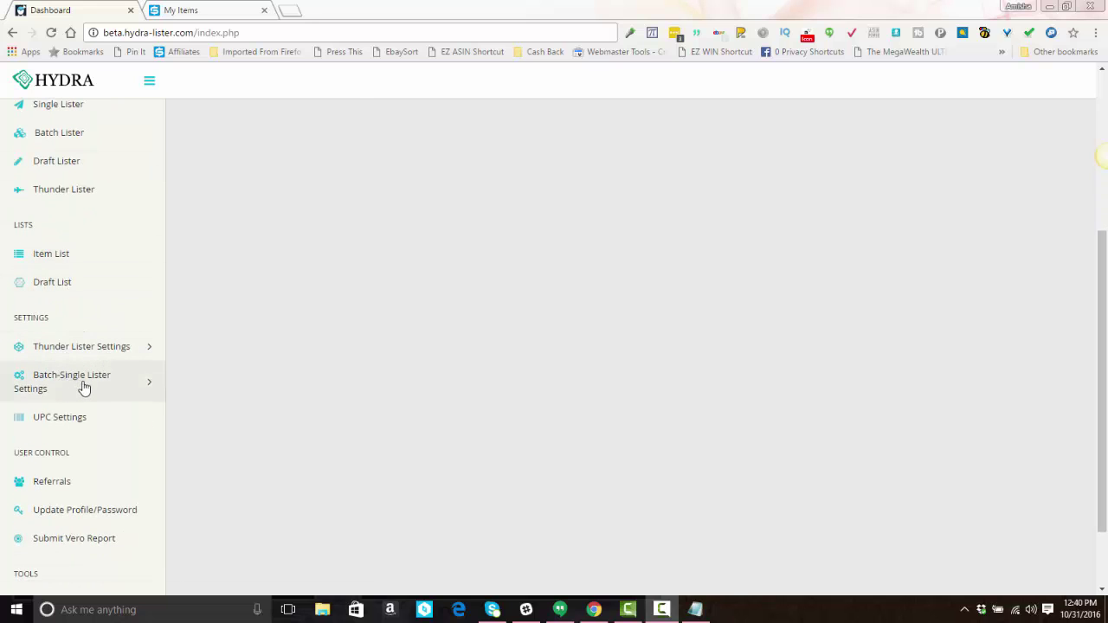
left_click(82, 383)
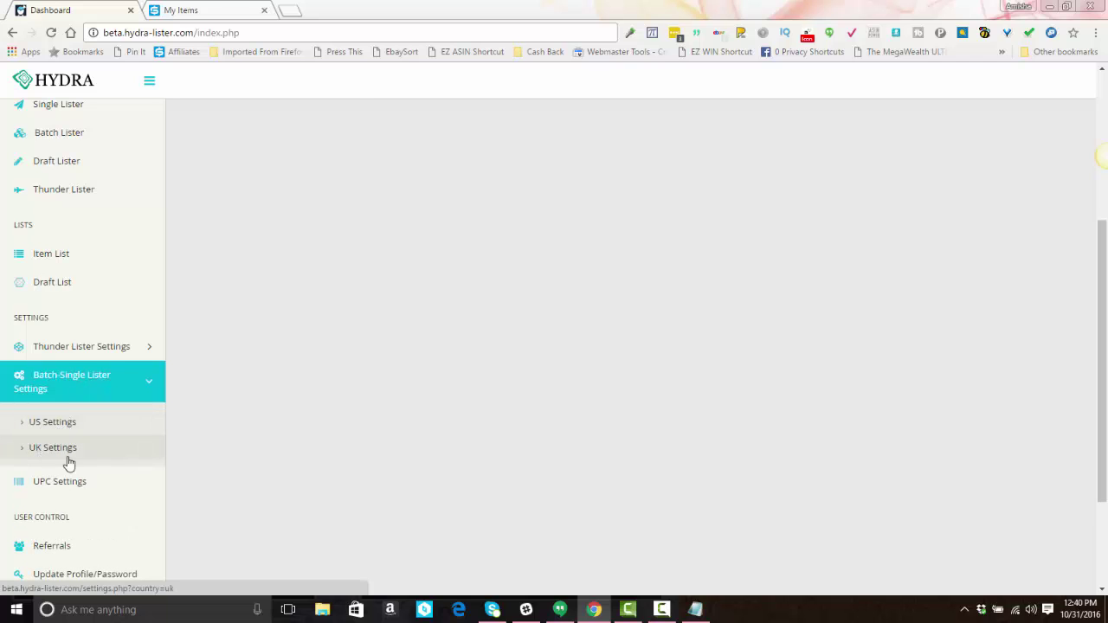
left_click(68, 429)
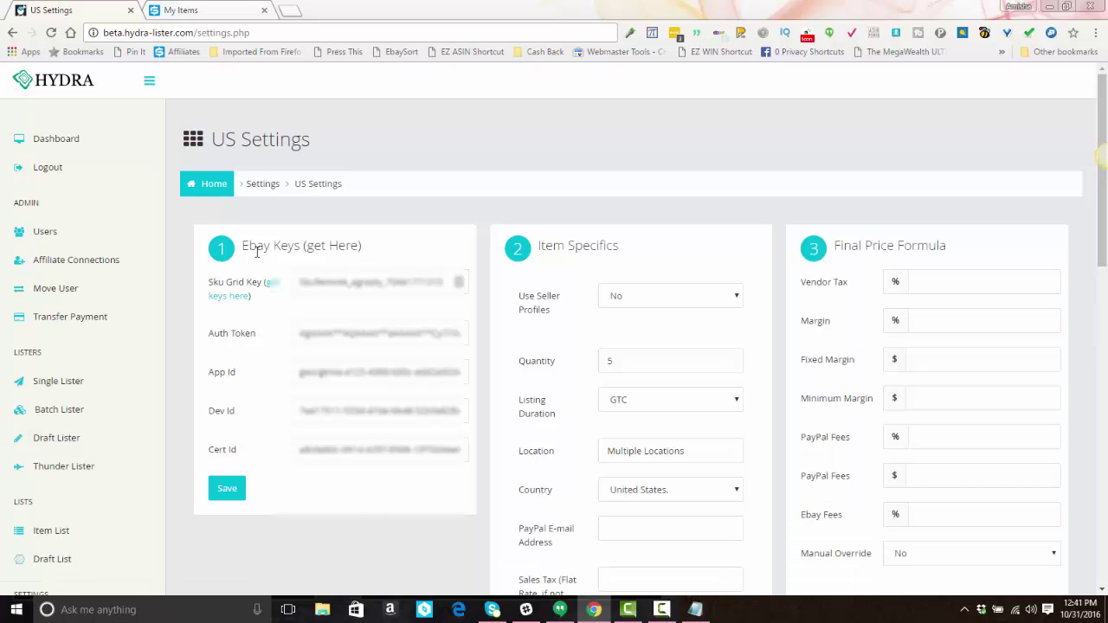
Step: Scroll through the US Settings page to review its sections, then return to the top
scroll(722, 322, "down", 4)
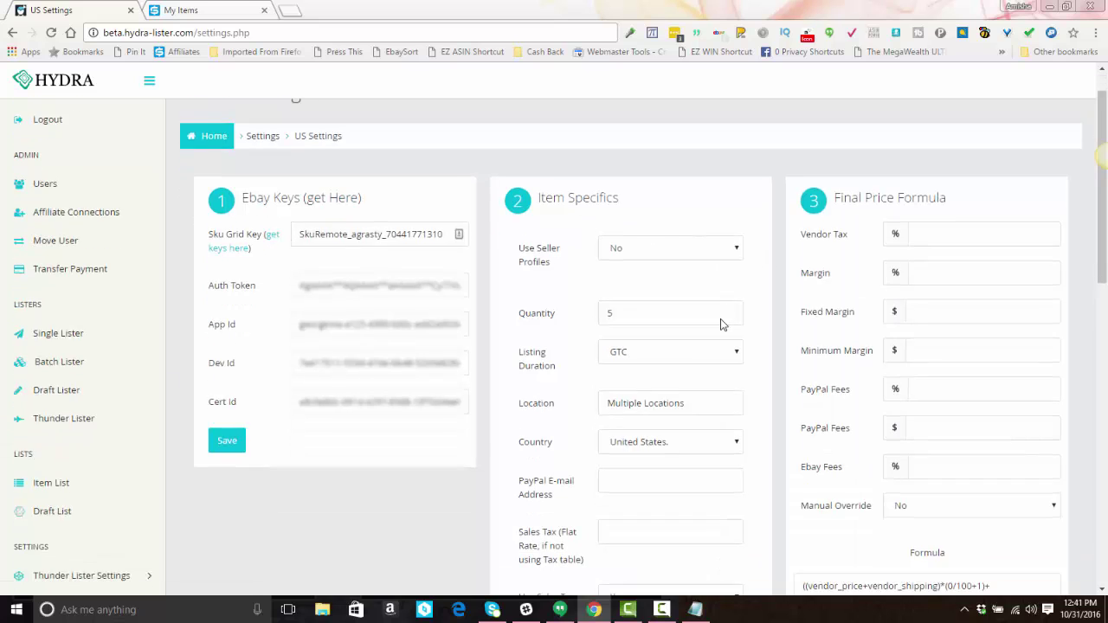
scroll(717, 322, "down", 3)
scroll(717, 221, "up", 1)
scroll(704, 231, "down", 3)
scroll(705, 229, "down", 1)
scroll(663, 228, "up", 9)
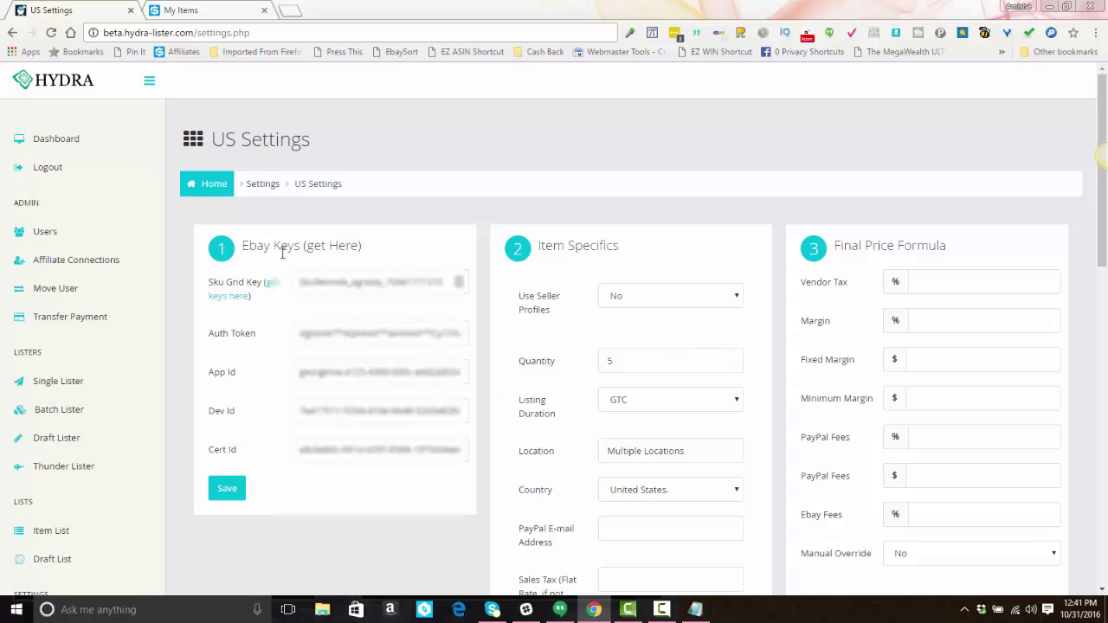
Step: Request an eBay token, accept the redirect, and sign in with the seller's username and password
left_click(331, 248)
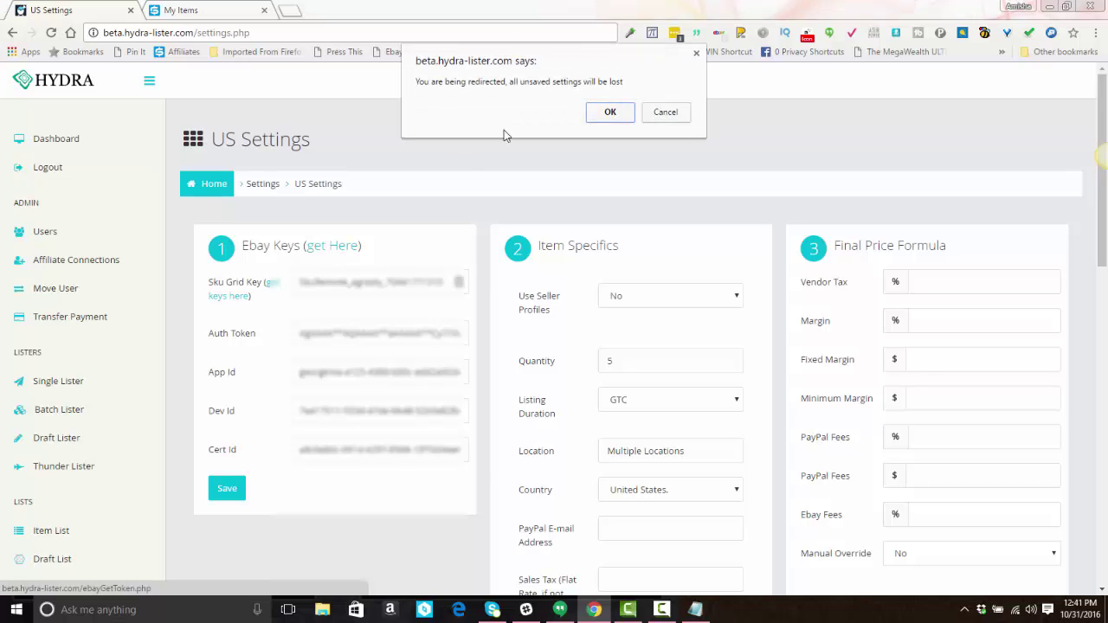
left_click(610, 113)
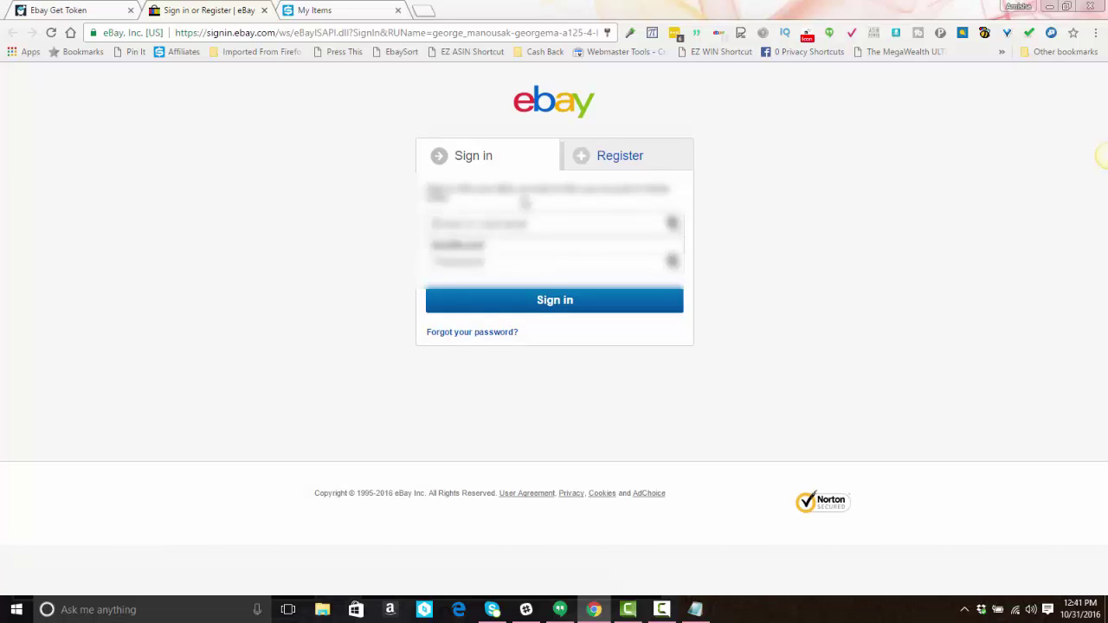
type("testuser_george")
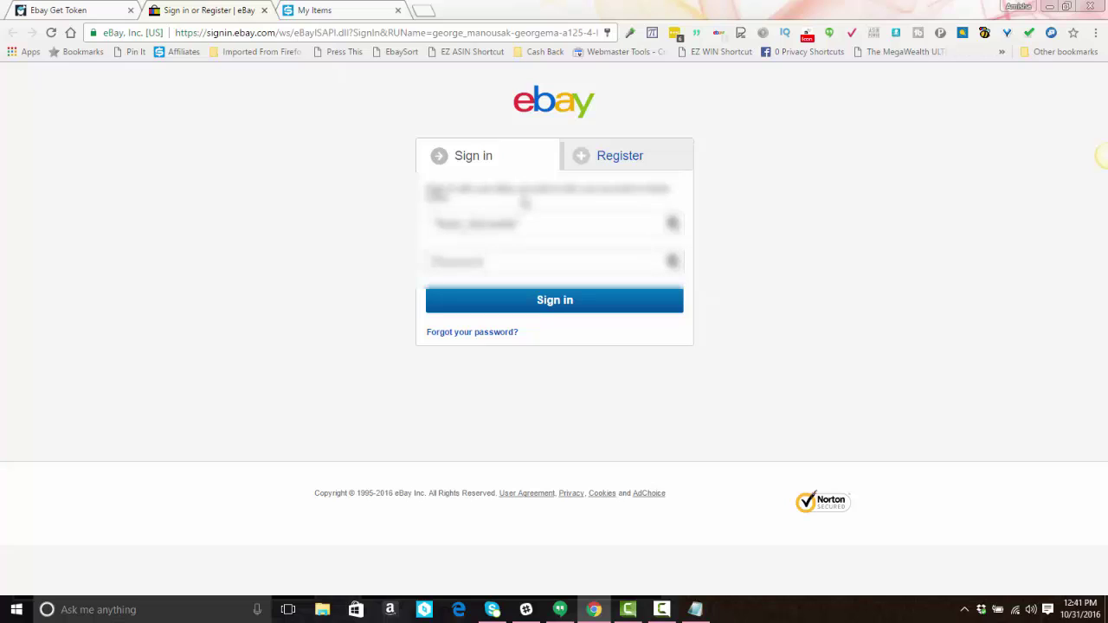
key("Tab")
type("pas")
key("Return")
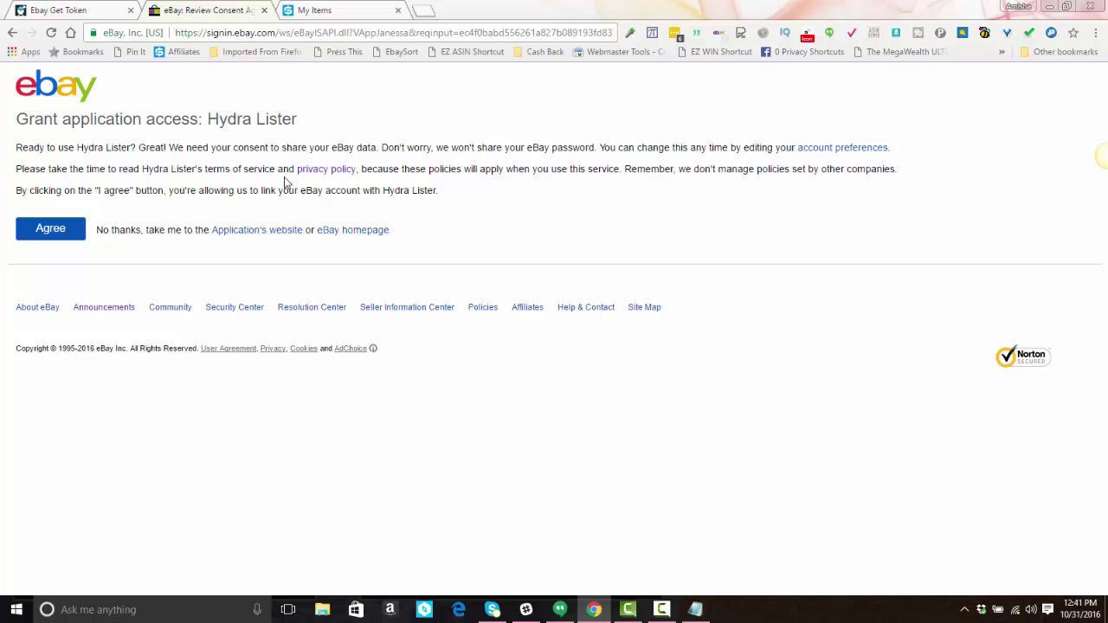
Step: Agree to grant Hydra Lister access, then close the finished eBay authorization tab
left_click(72, 232)
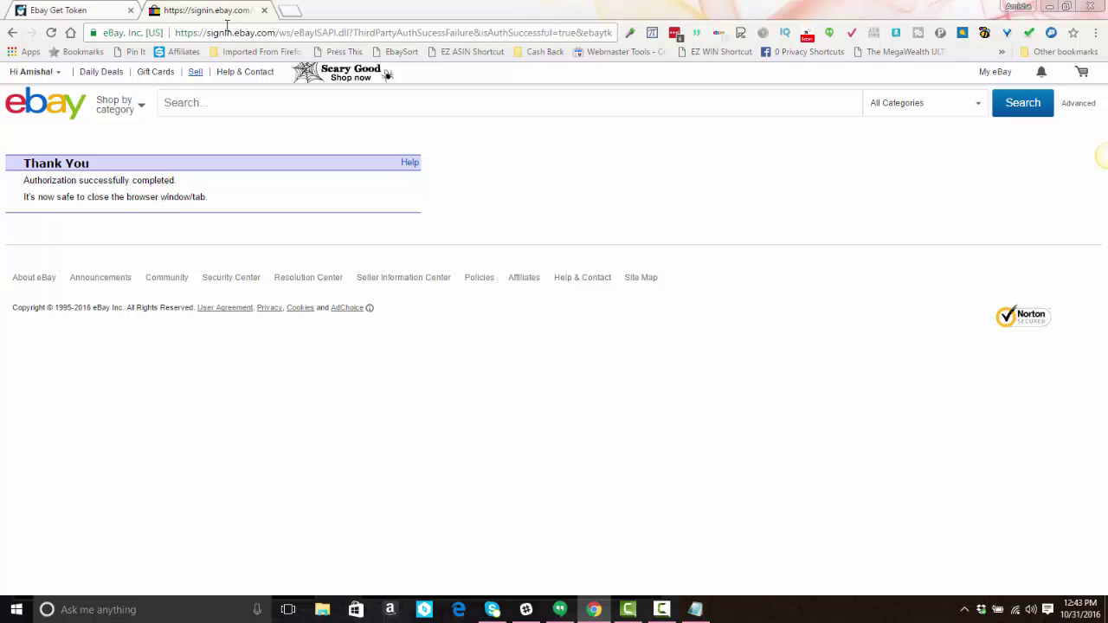
left_click(265, 10)
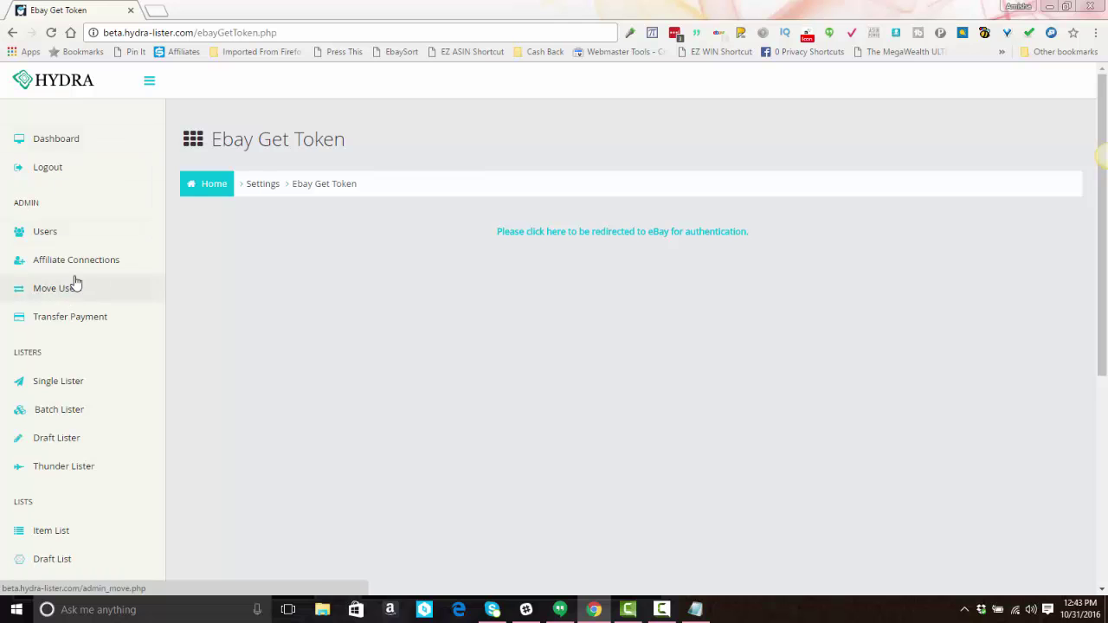
Step: Go back to US Settings under Batch-Single Lister Settings in the sidebar
scroll(74, 274, "down", 4)
scroll(74, 286, "down", 1)
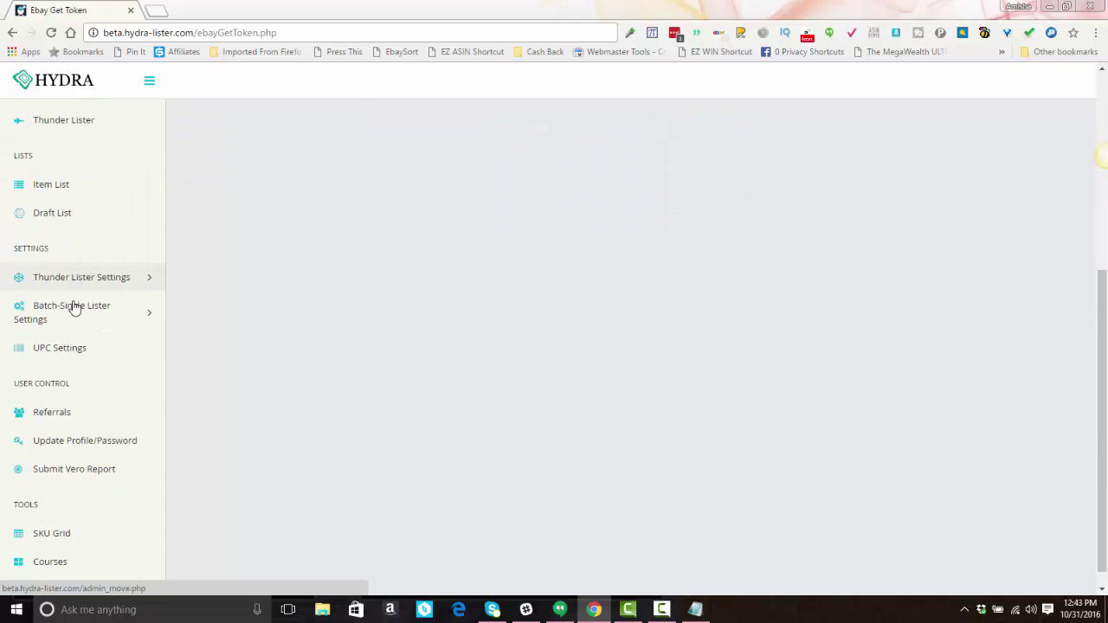
left_click(69, 317)
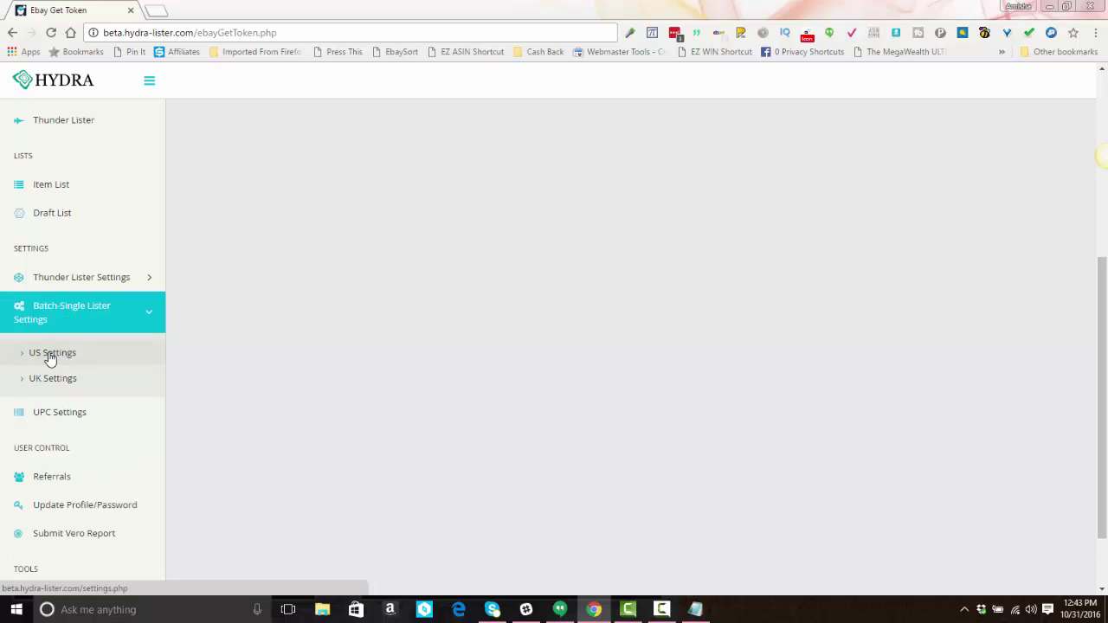
left_click(47, 360)
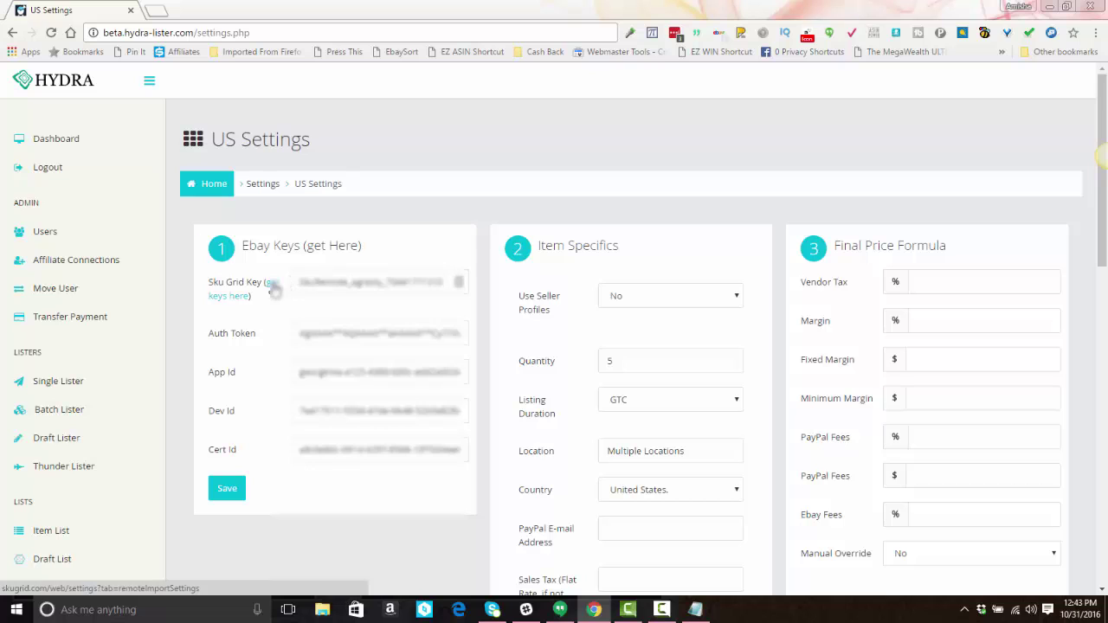
Step: Copy SKU Grid's Remote Key and paste it over the existing Sku Grid Key value
left_click(273, 291)
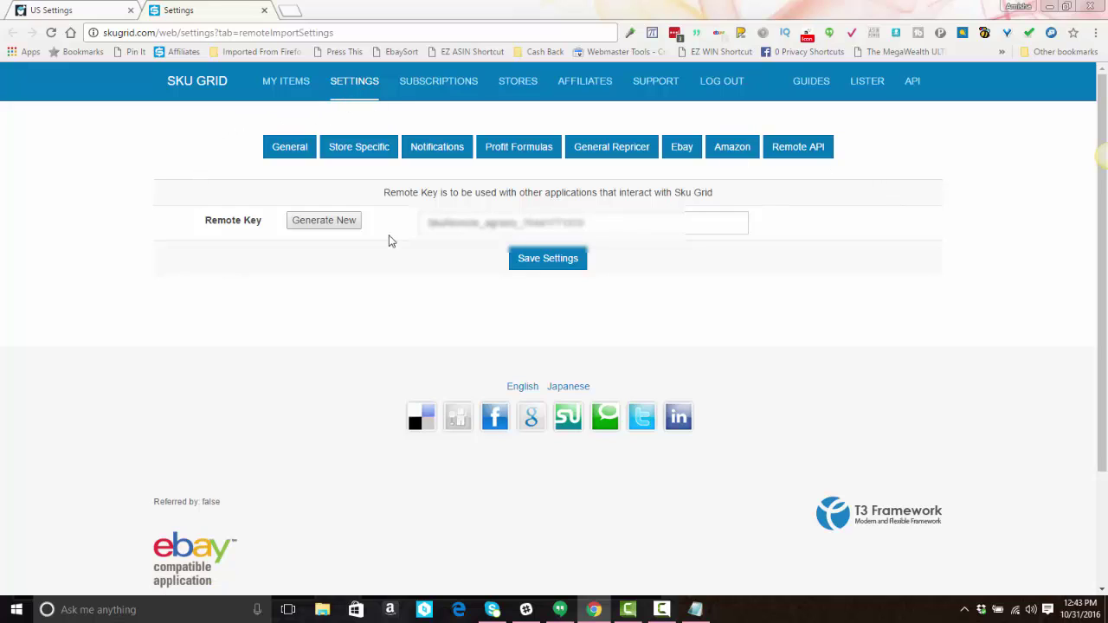
double_click(551, 221)
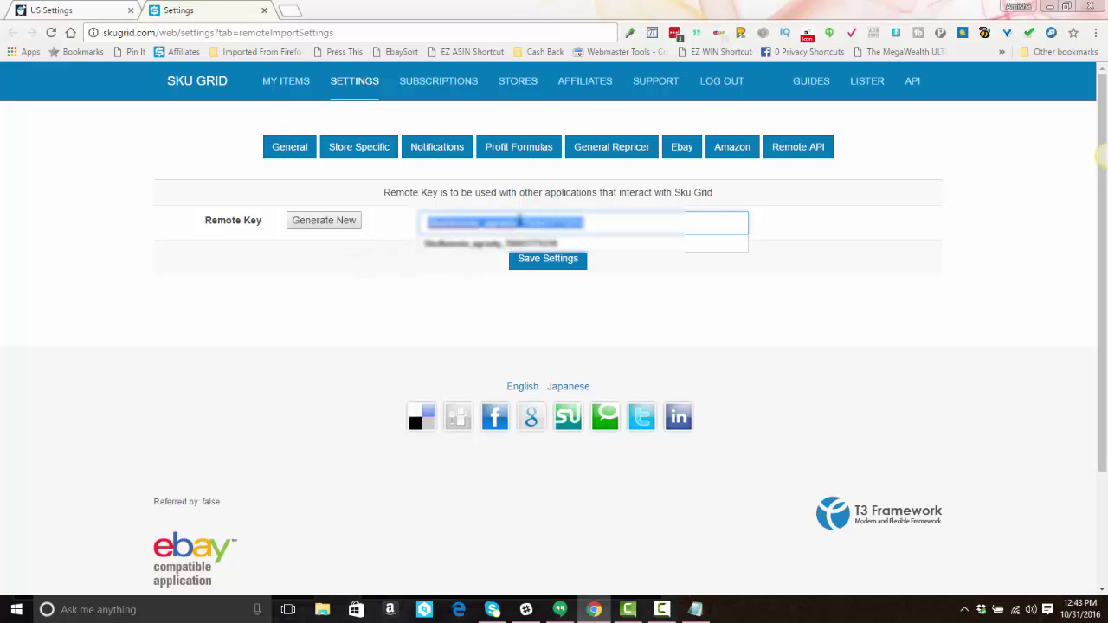
right_click(519, 223)
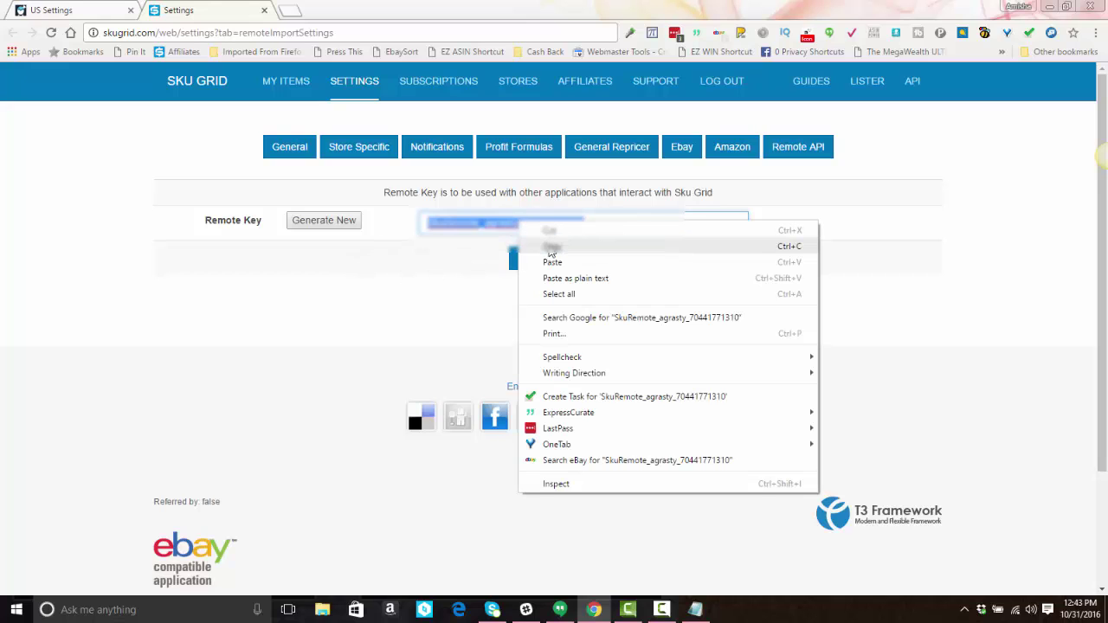
left_click(551, 249)
left_click(48, 9)
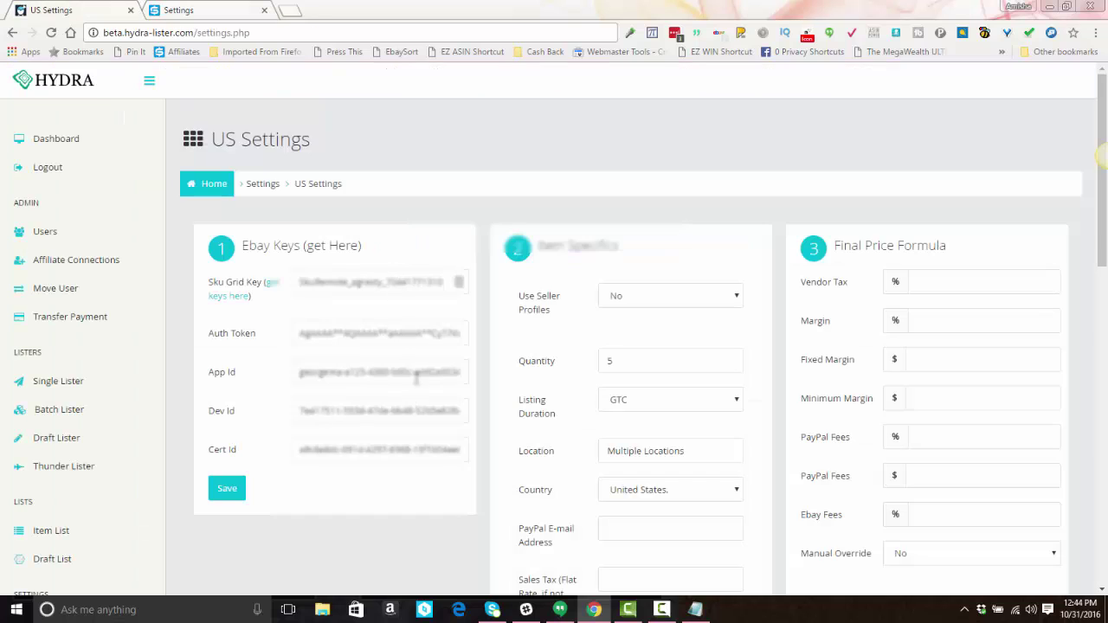
double_click(384, 282)
right_click(384, 284)
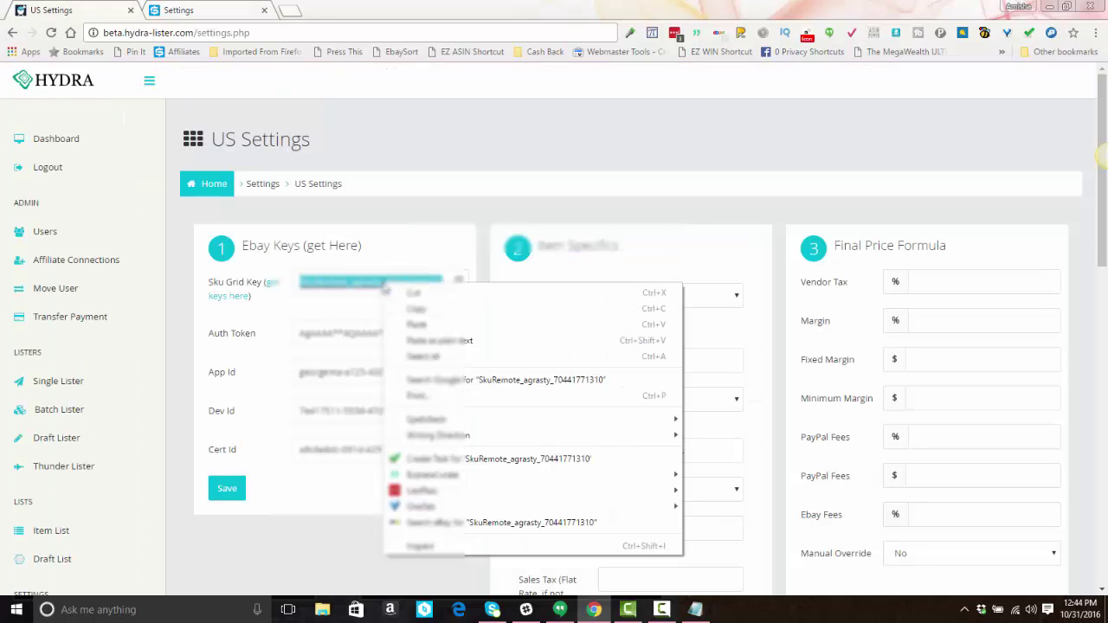
left_click(414, 324)
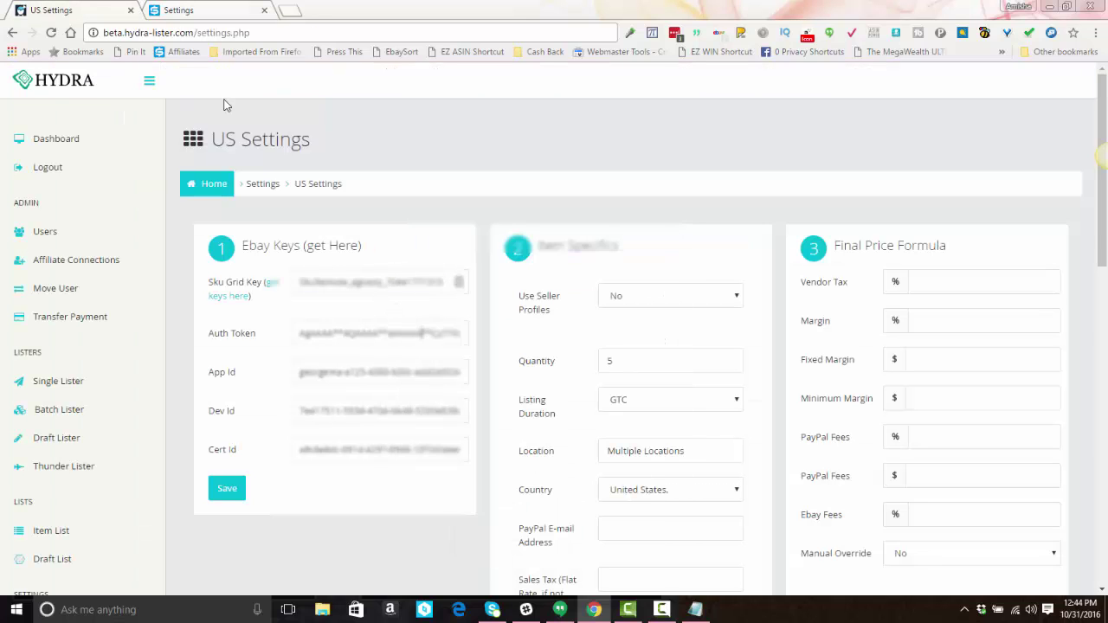
Step: Copy the Remote Key again and paste it over the fully selected Sku Grid Key
left_click(178, 10)
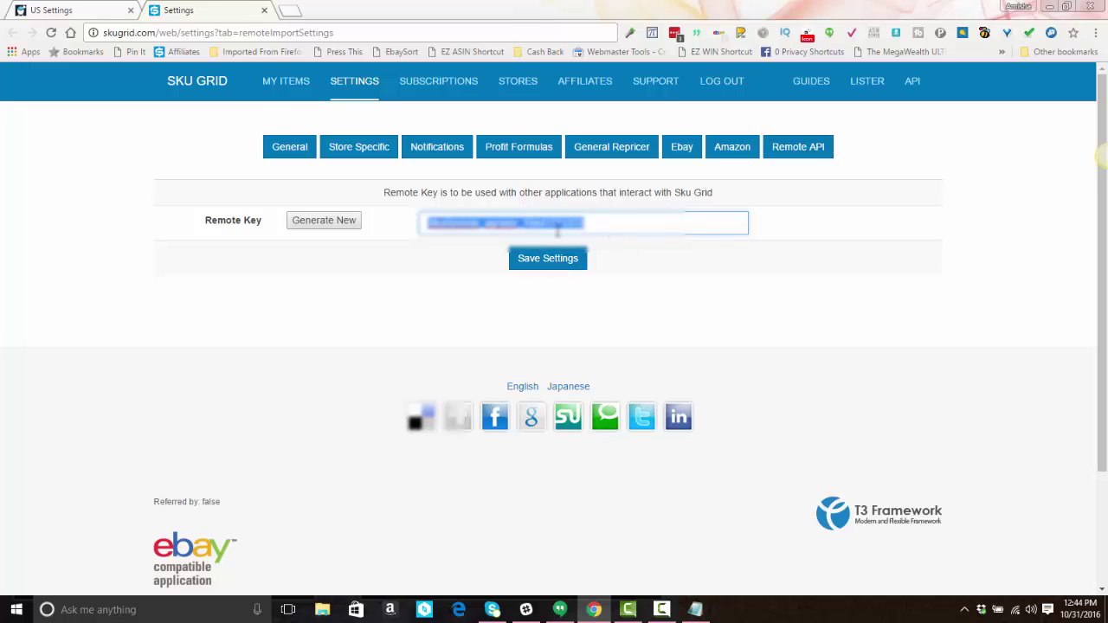
right_click(558, 231)
left_click(590, 258)
left_click(35, 8)
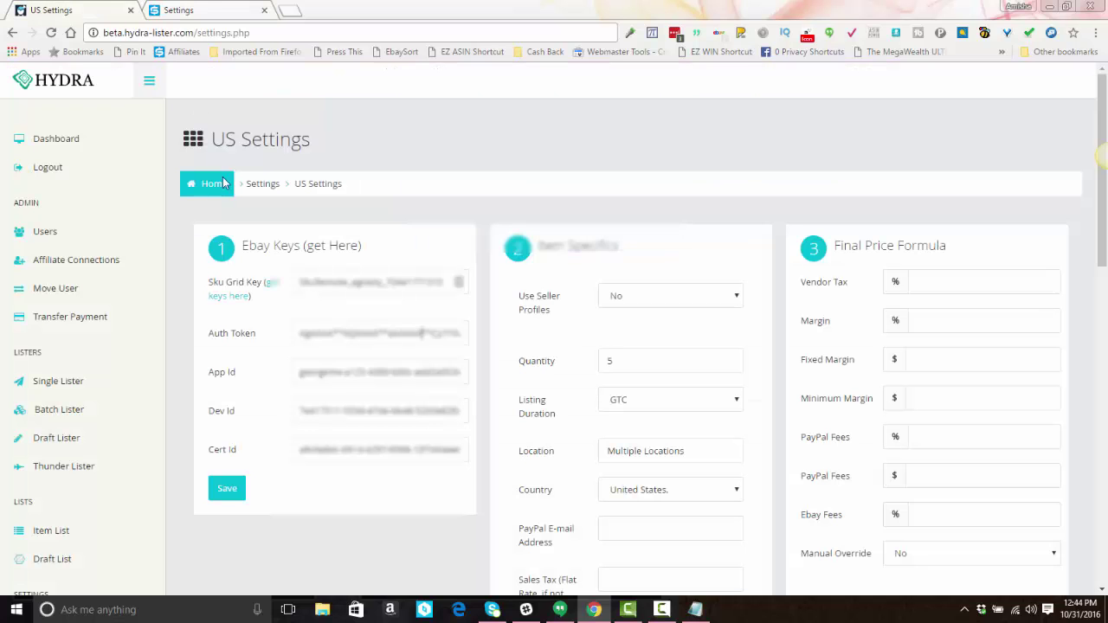
triple_click(329, 282)
right_click(329, 282)
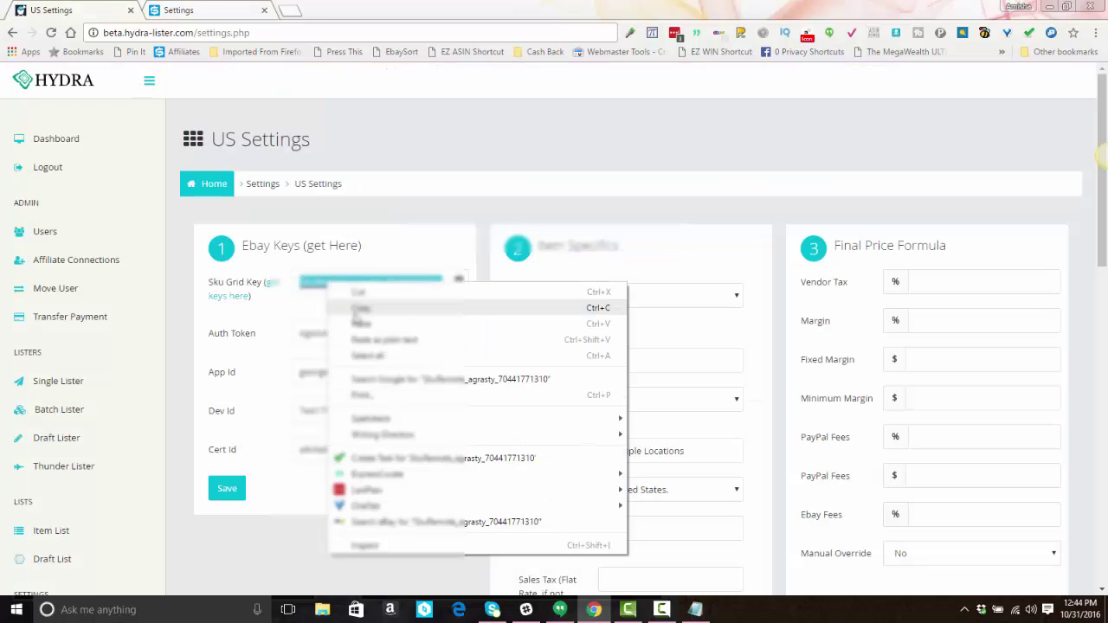
left_click(357, 320)
Step: Save the SKU Grid settings and return to Hydra's US Settings
left_click(176, 10)
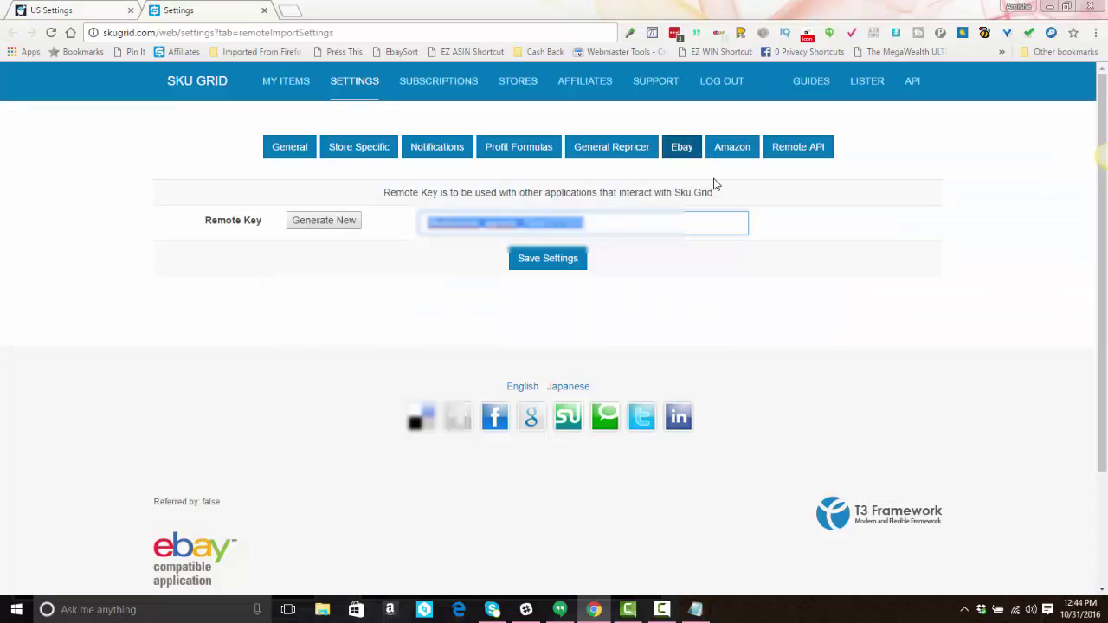
left_click(531, 263)
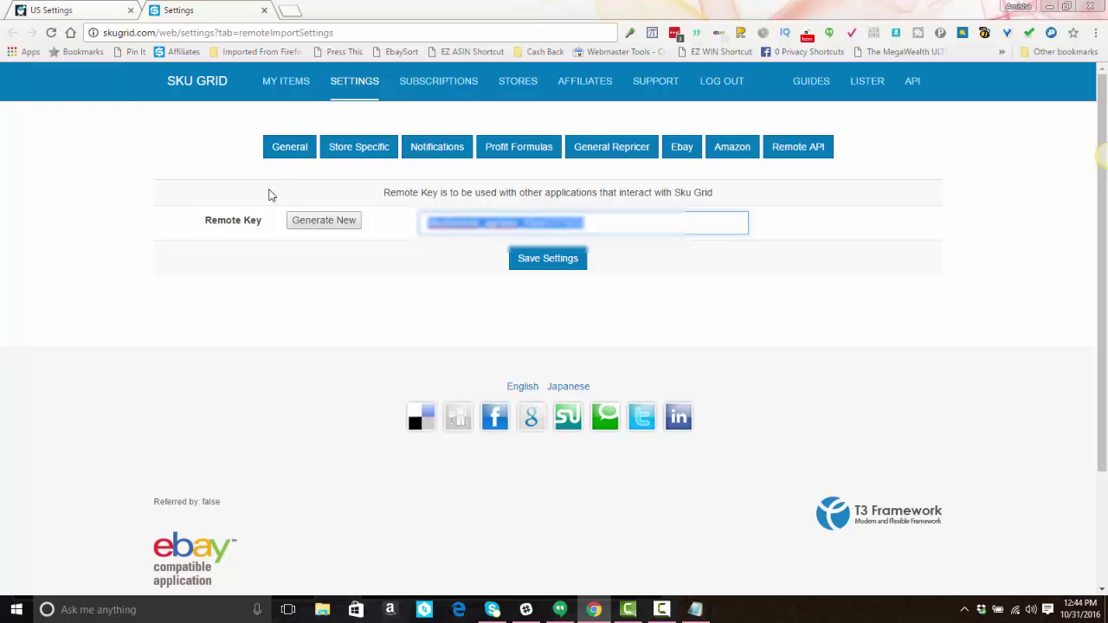
left_click(611, 224)
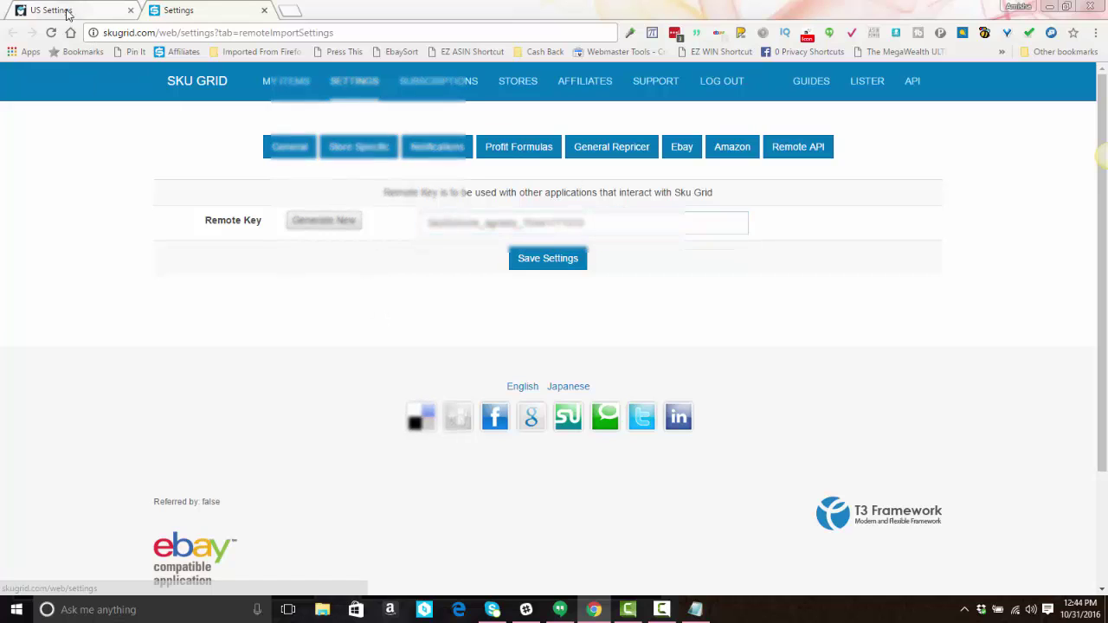
left_click(71, 10)
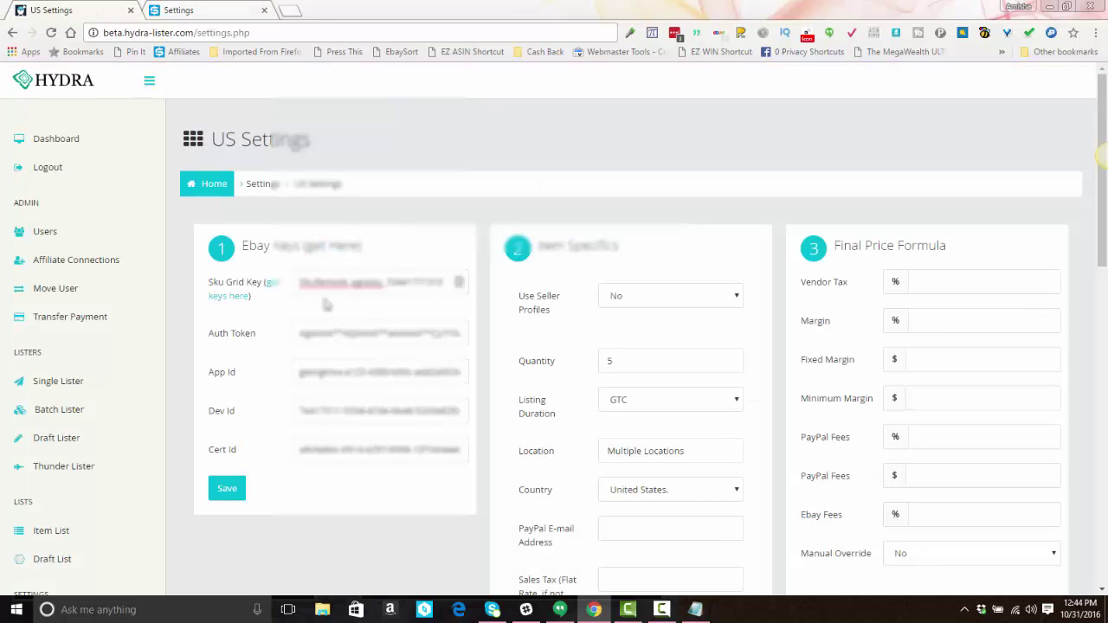
Step: Save the US settings with the new Sku Grid Key and open the Use Seller Profiles dropdown
left_click(226, 490)
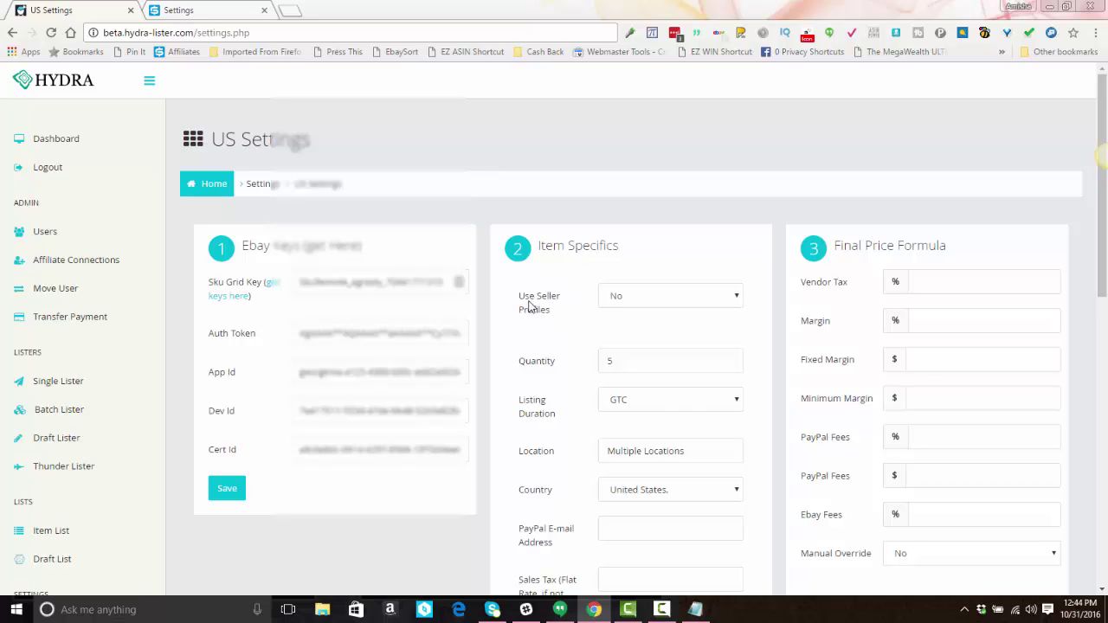
left_click(639, 300)
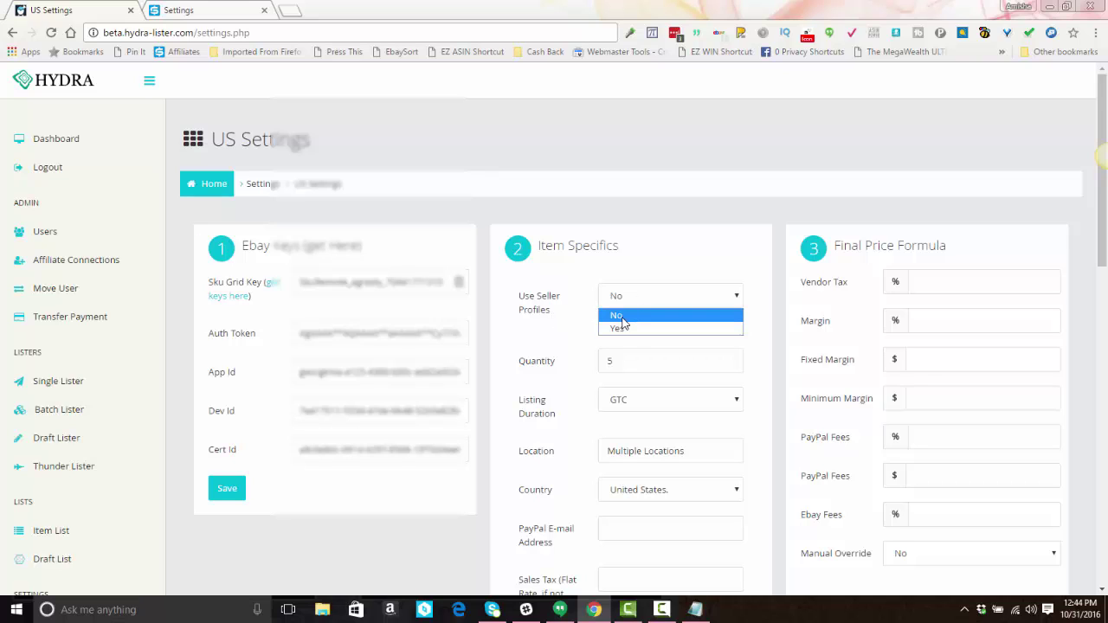
Step: Set Use Seller Profiles to Yes and fetch the latest profiles with Get/Update Profiles
left_click(621, 317)
left_click(631, 300)
left_click(625, 334)
key("Down")
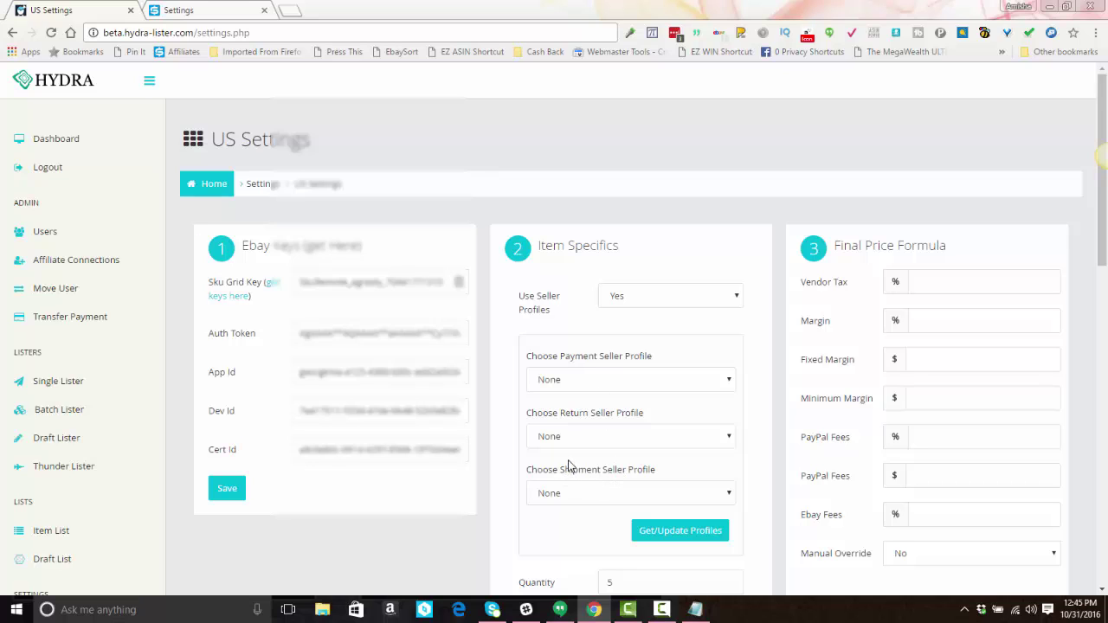
left_click(681, 539)
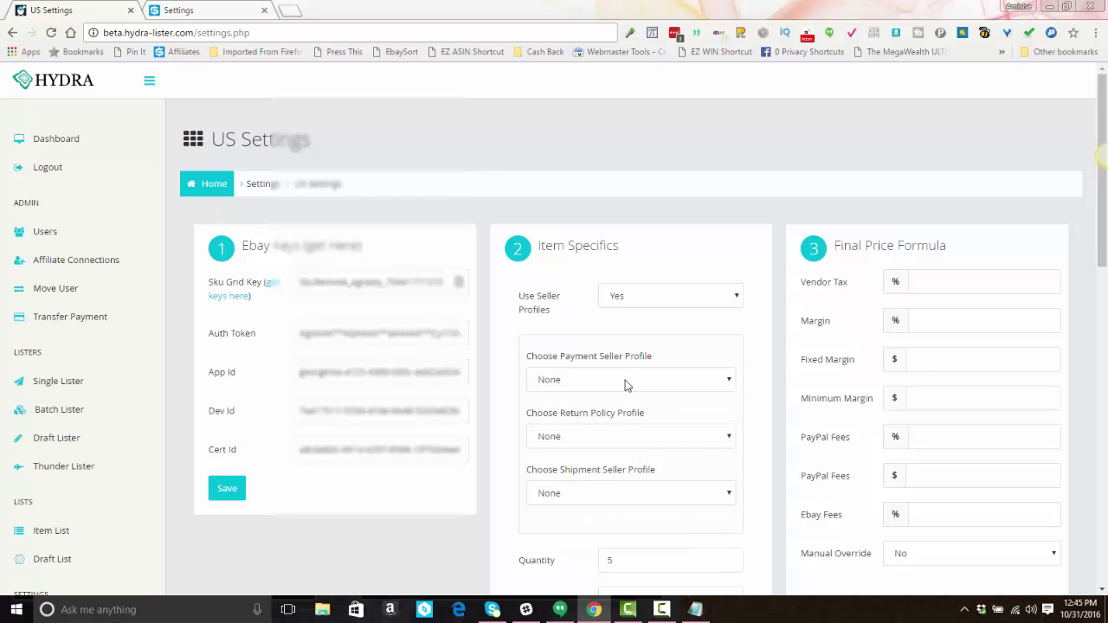
Step: Choose the PayPal payment, Returns Accepted 30-day and 3 Business Day shipping profiles
left_click(625, 383)
left_click(616, 425)
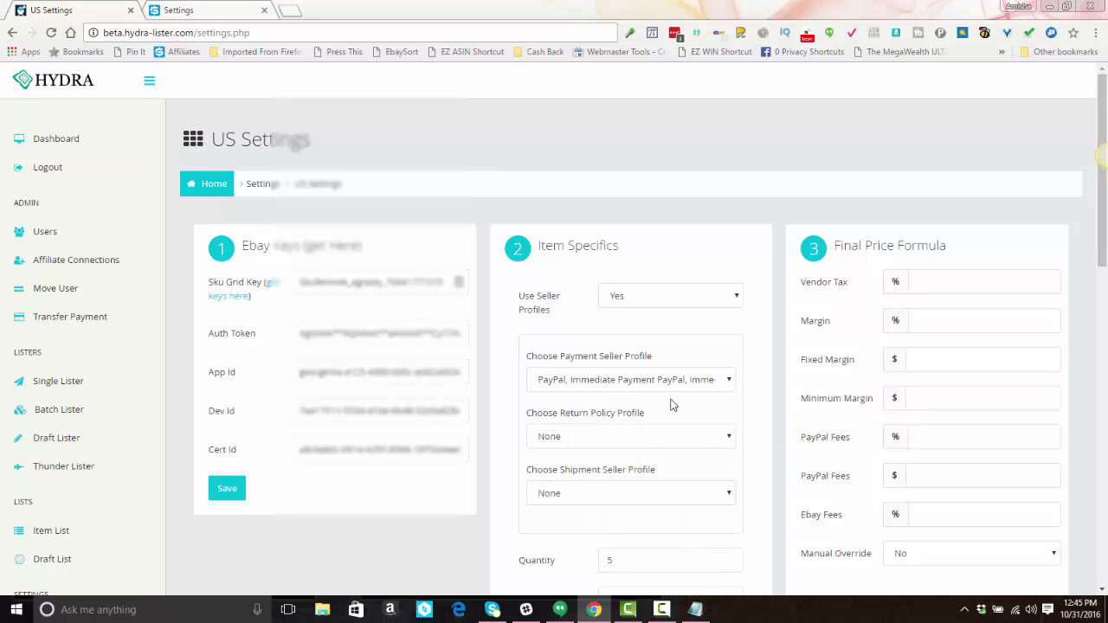
left_click(604, 439)
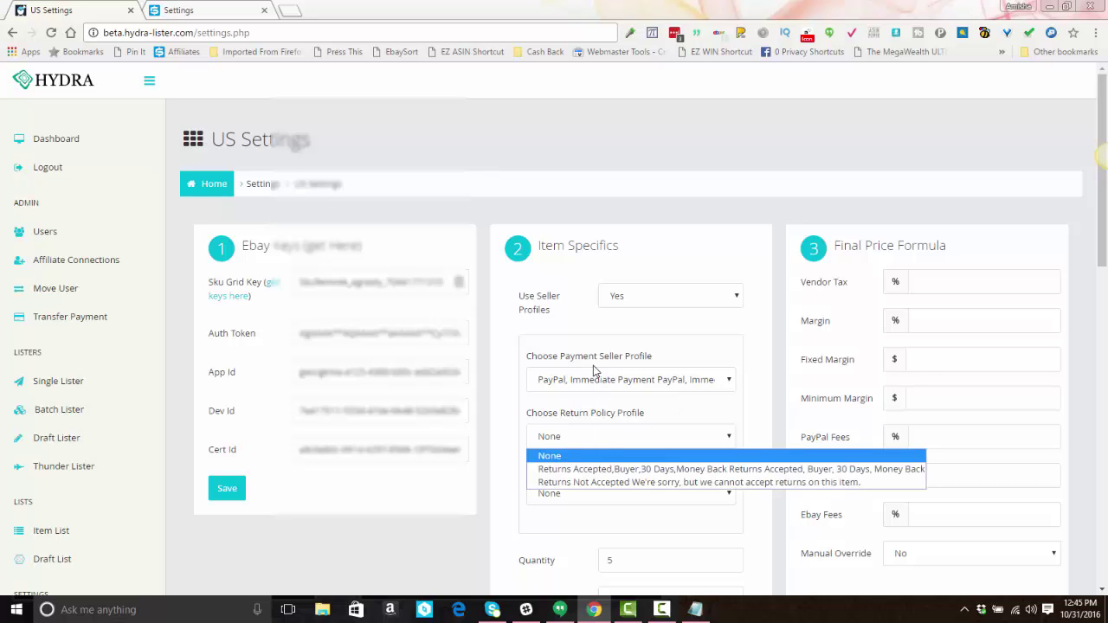
left_click(577, 469)
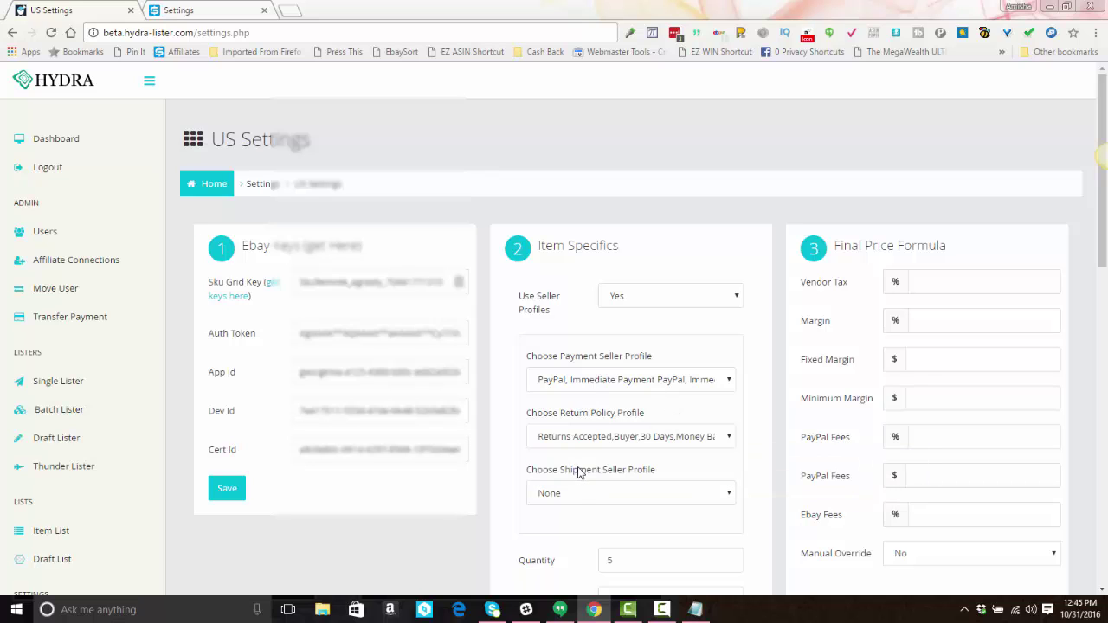
left_click(586, 496)
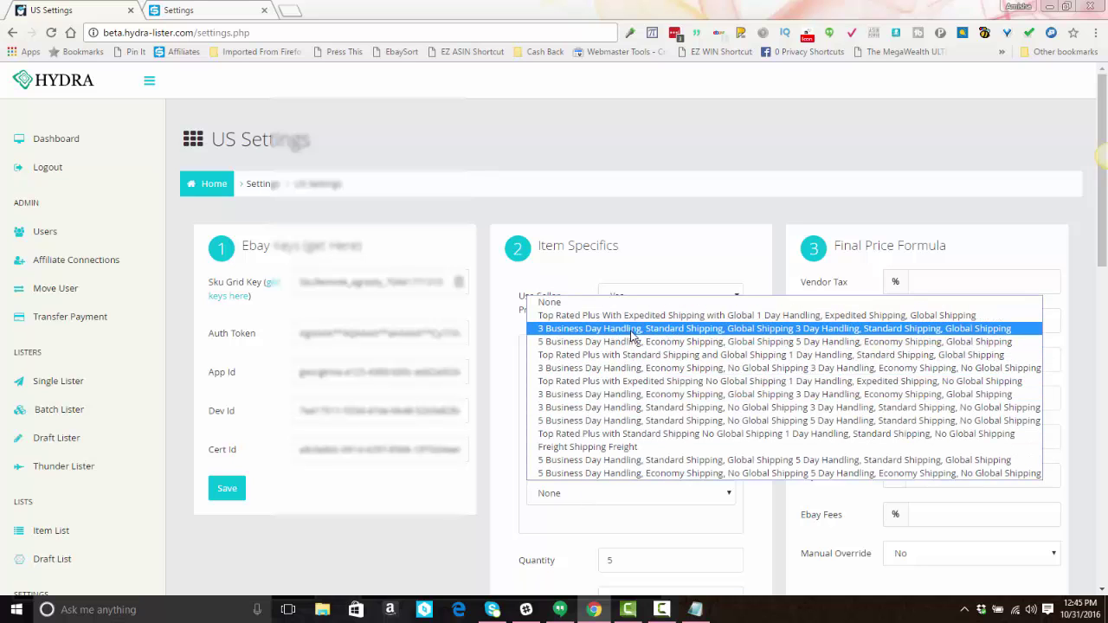
left_click(632, 336)
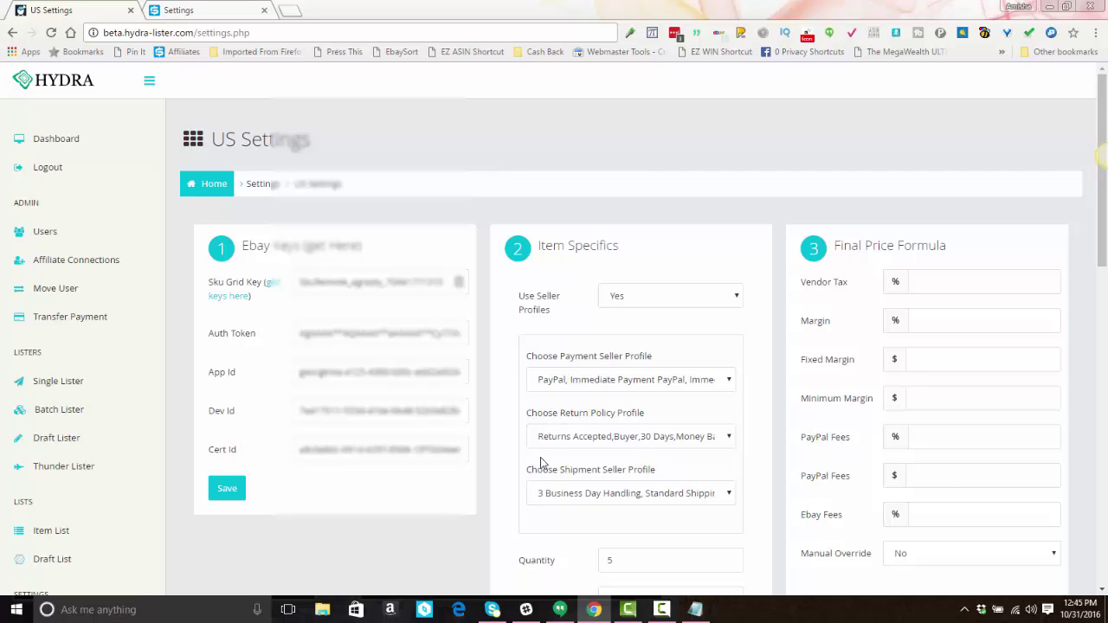
Step: Set the Listing Duration to 30 Days
scroll(535, 444, "down", 3)
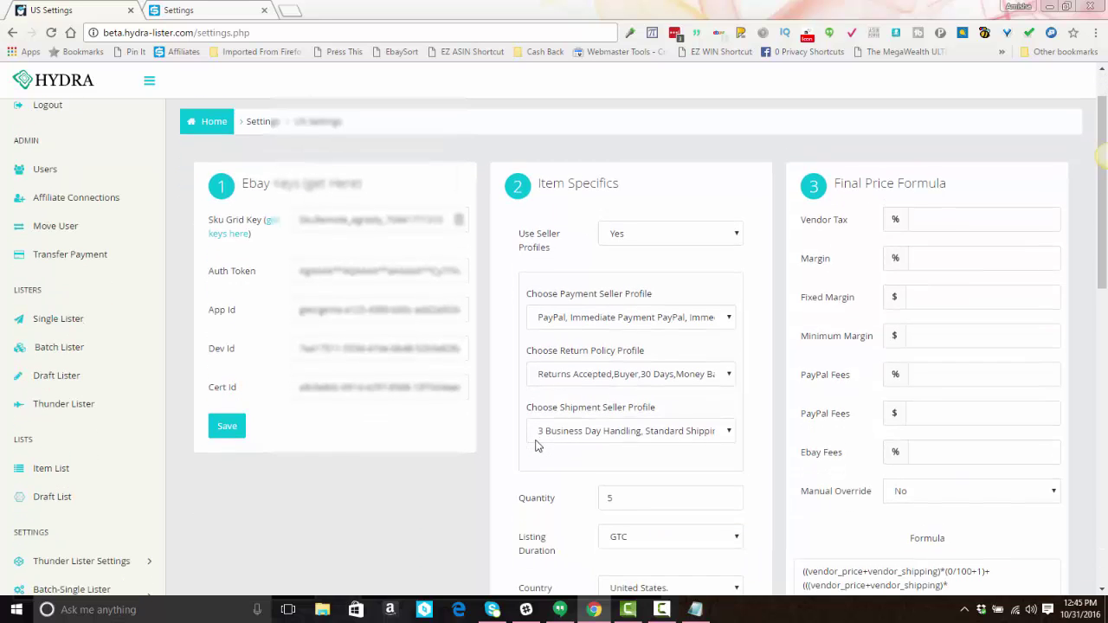
scroll(540, 420, "down", 1)
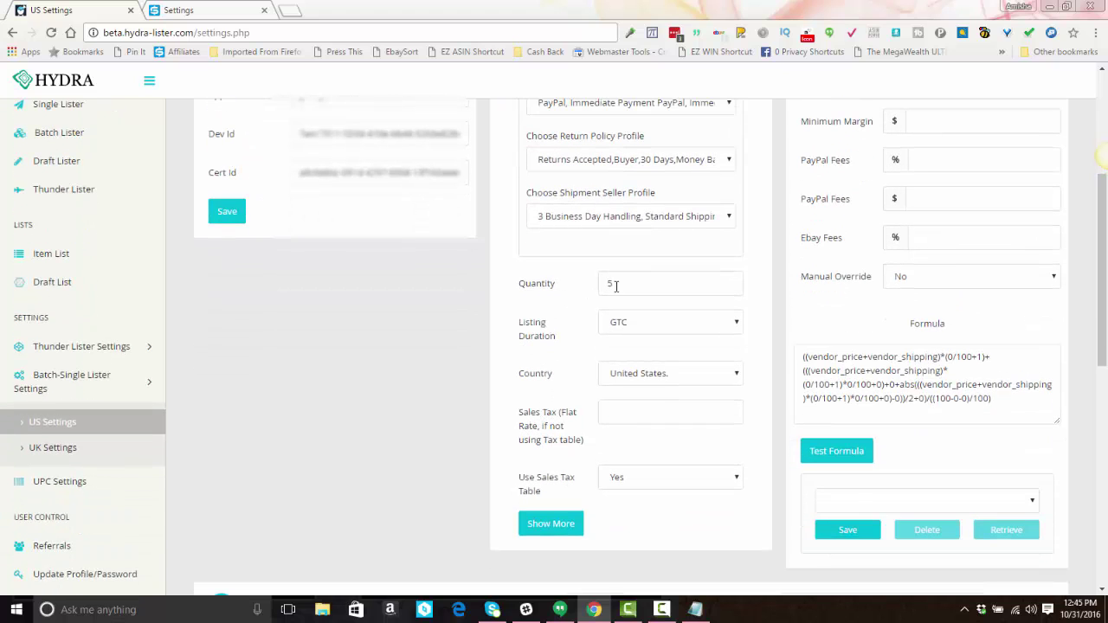
left_click(633, 333)
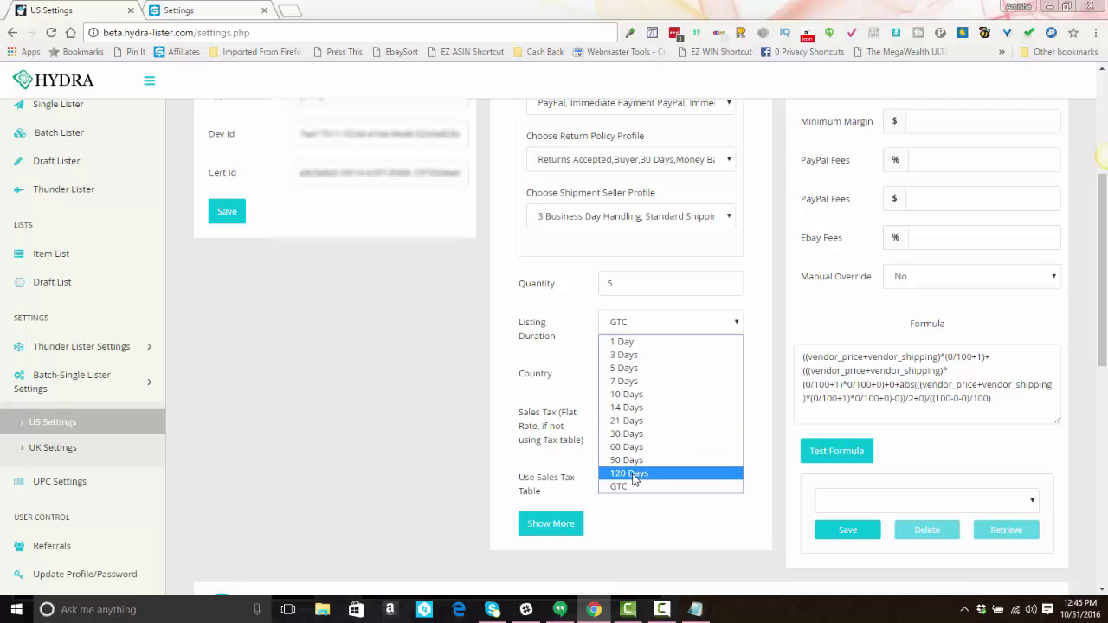
left_click(633, 435)
left_click(660, 322)
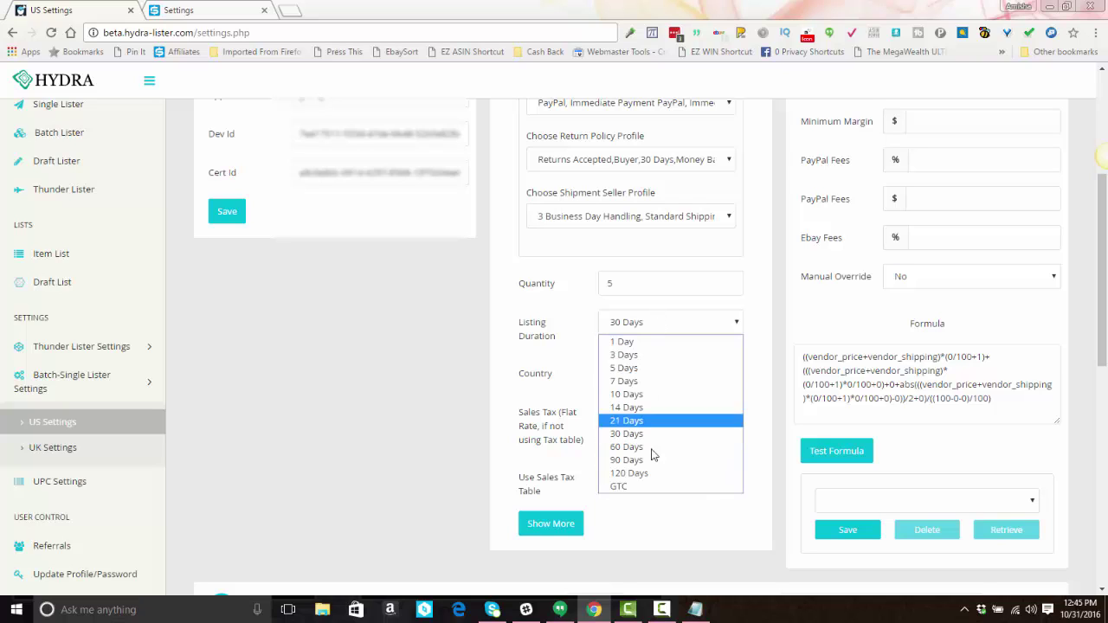
Step: Set Listing Duration back to GTC, keeping Use Sales Tax Table Yes and Country United States
left_click(637, 488)
left_click(636, 478)
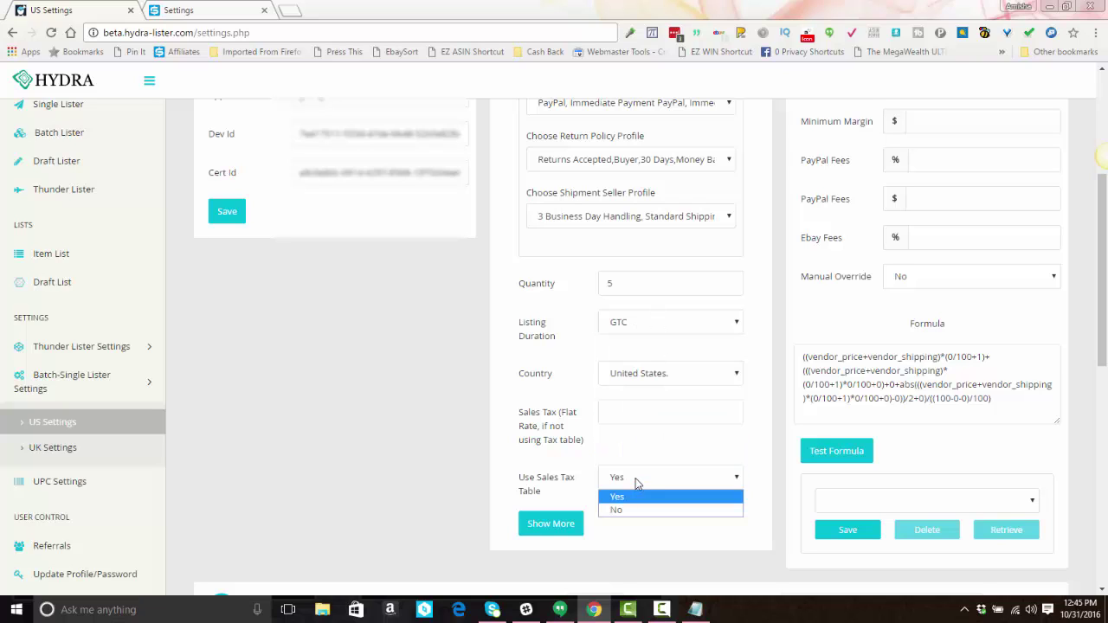
left_click(627, 406)
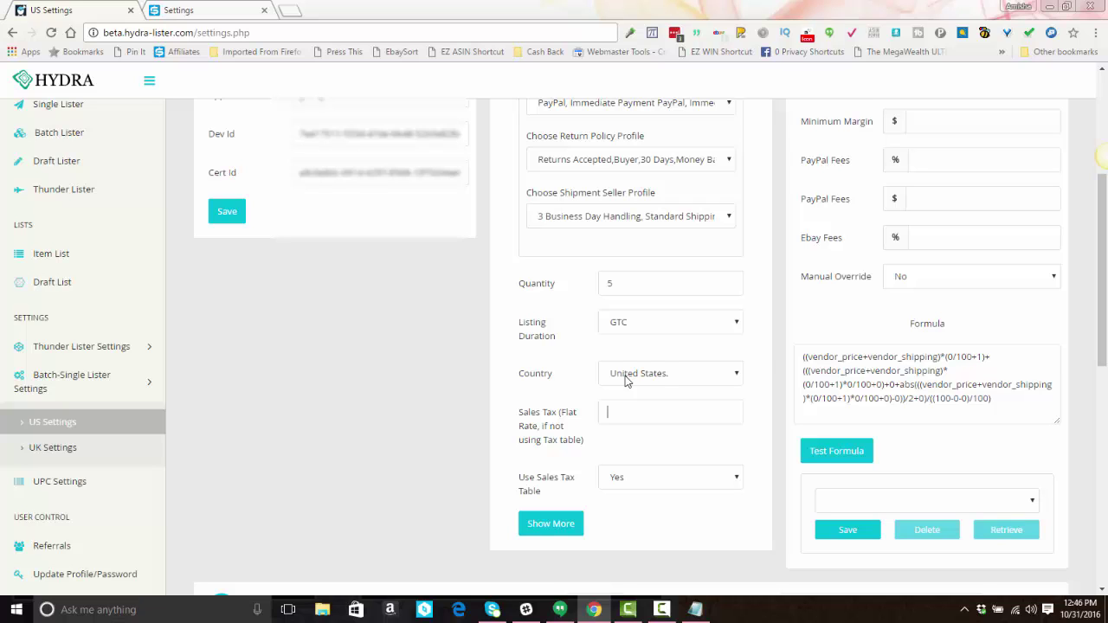
left_click(627, 381)
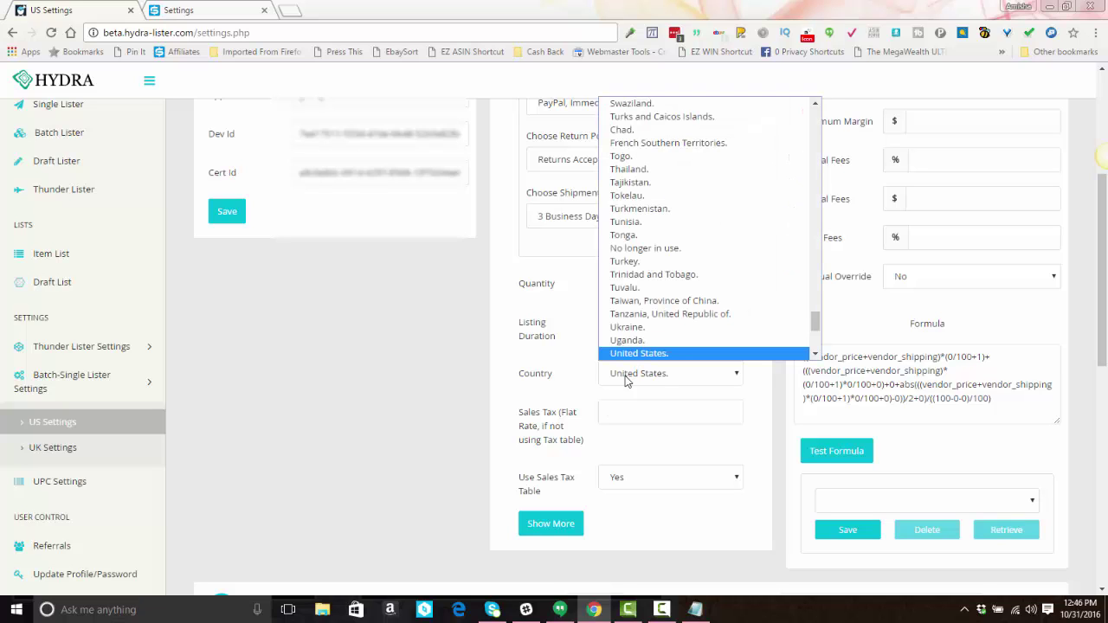
left_click(626, 381)
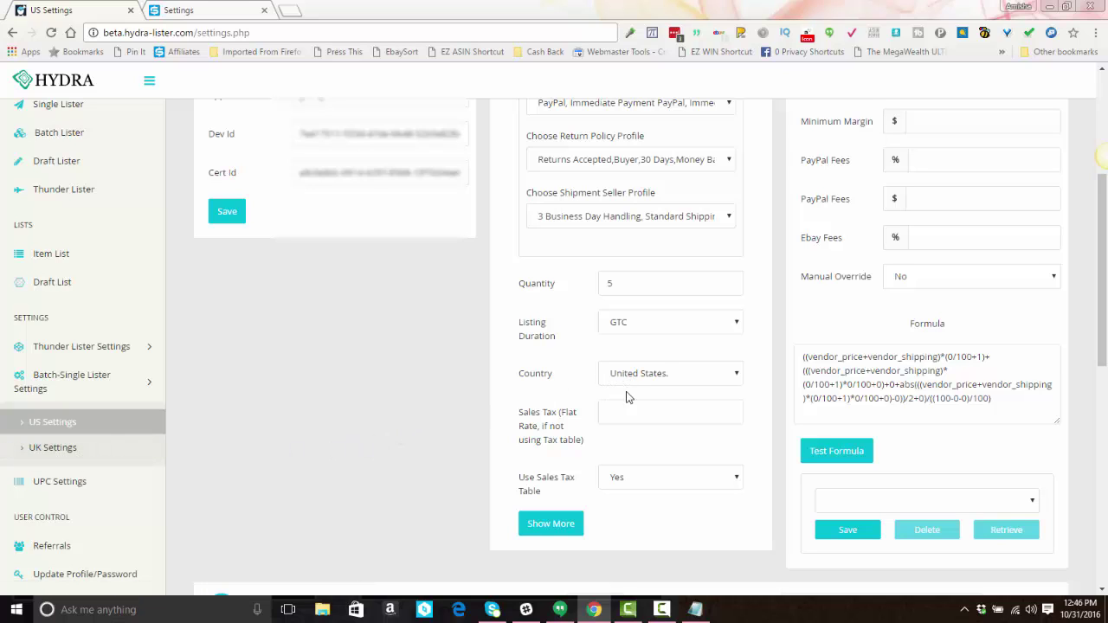
Step: Leave the flat-rate Sales Tax field blank and reconfirm Use Sales Tax Table is Yes
scroll(606, 399, "down", 1)
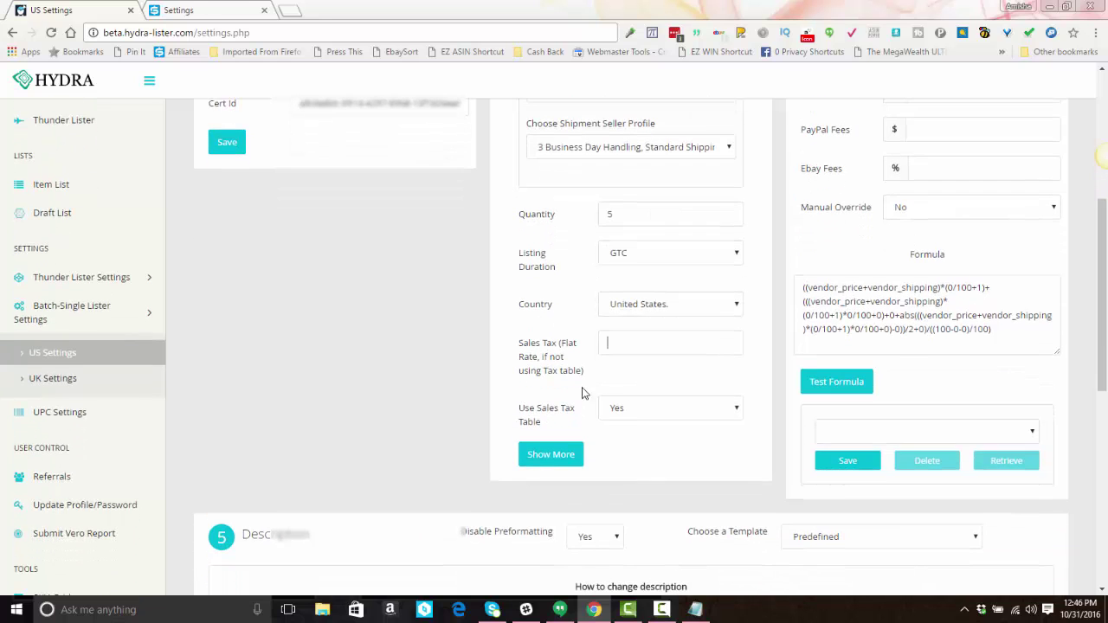
left_click(593, 348)
scroll(524, 370, "down", 1)
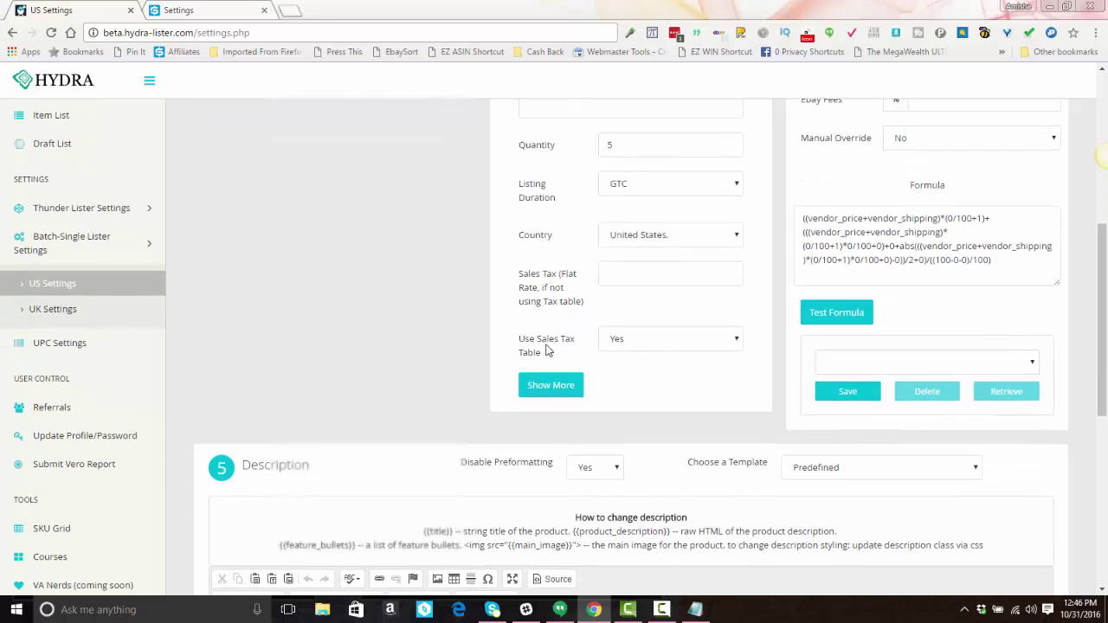
left_click(621, 343)
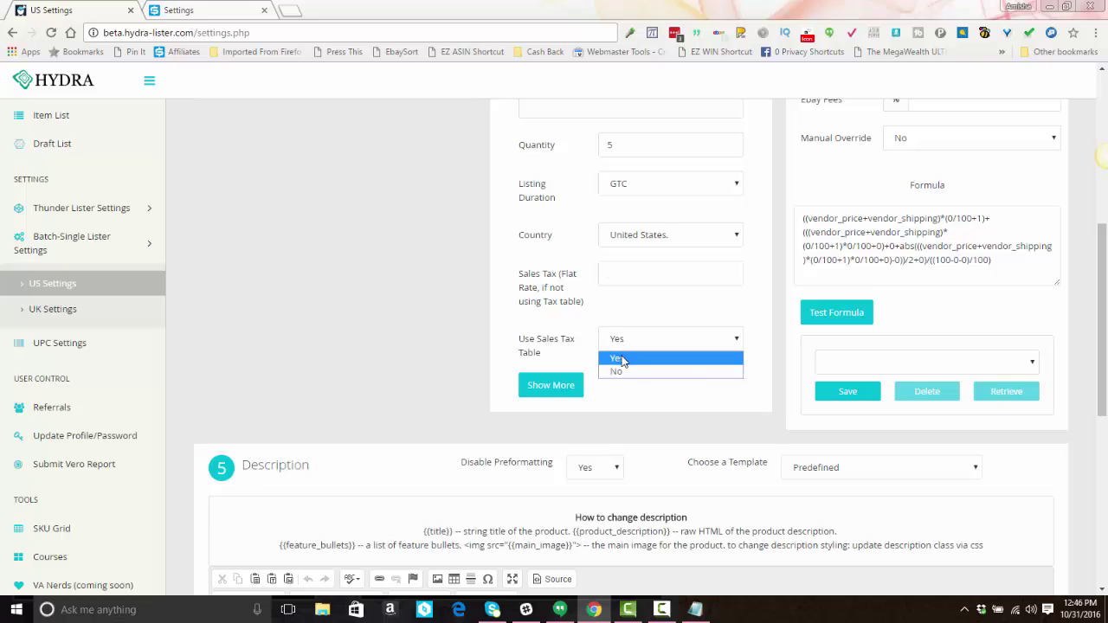
left_click(621, 359)
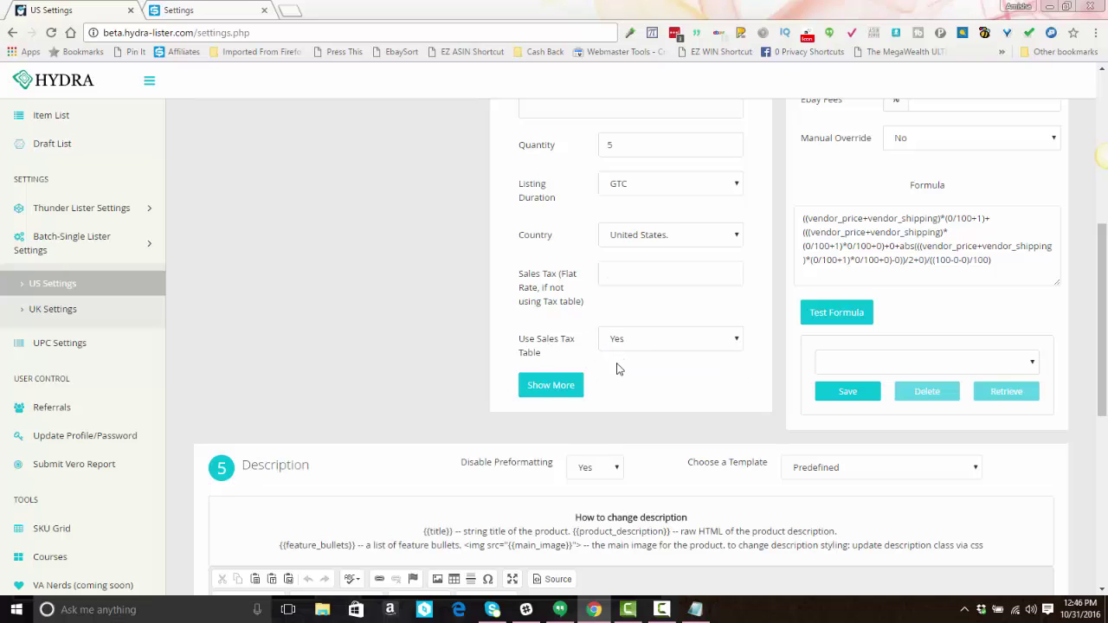
left_click(557, 396)
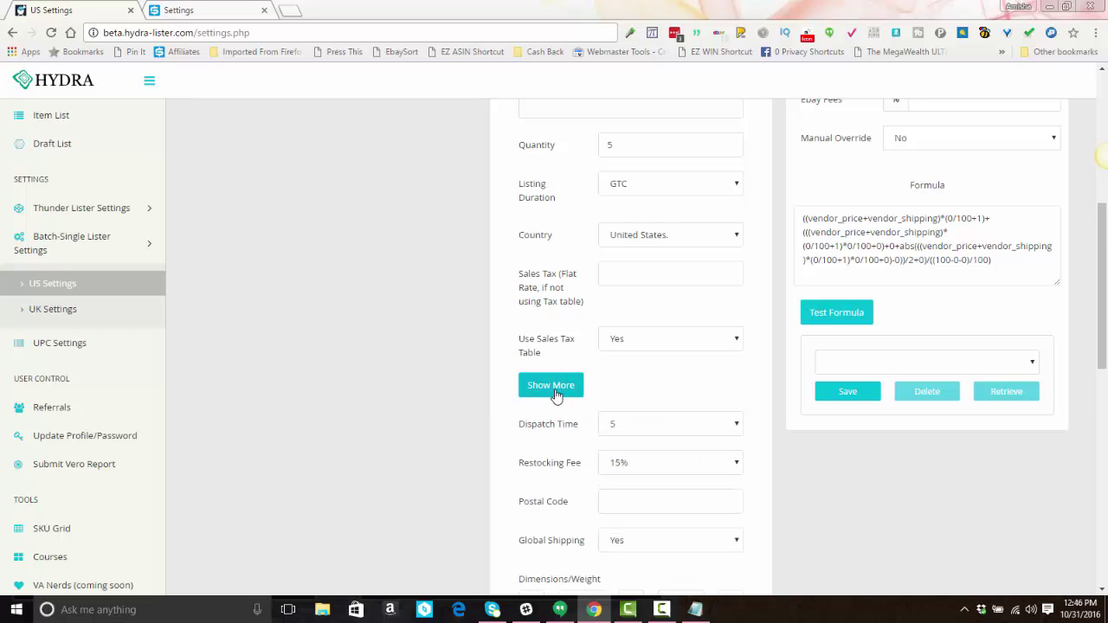
scroll(556, 394, "down", 2)
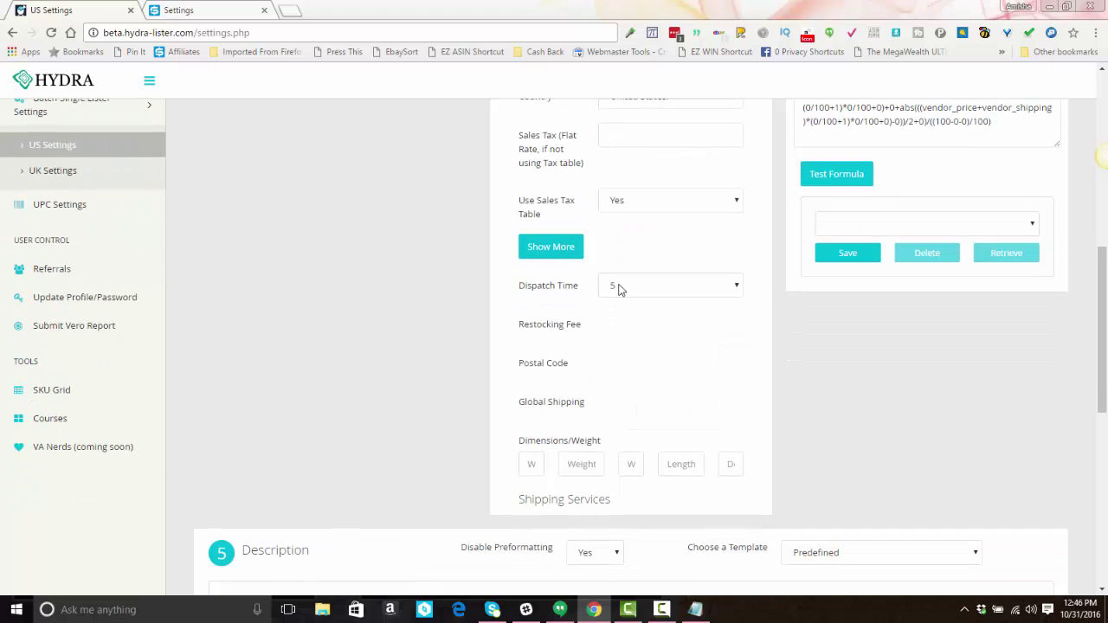
left_click(618, 289)
left_click(618, 289)
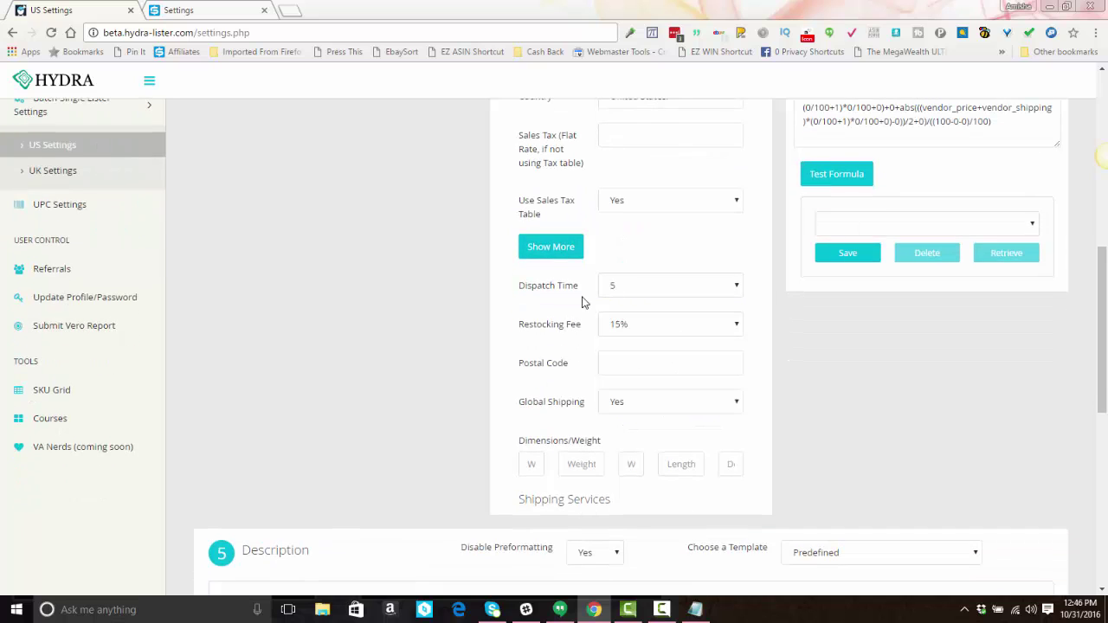
scroll(582, 301, "down", 1)
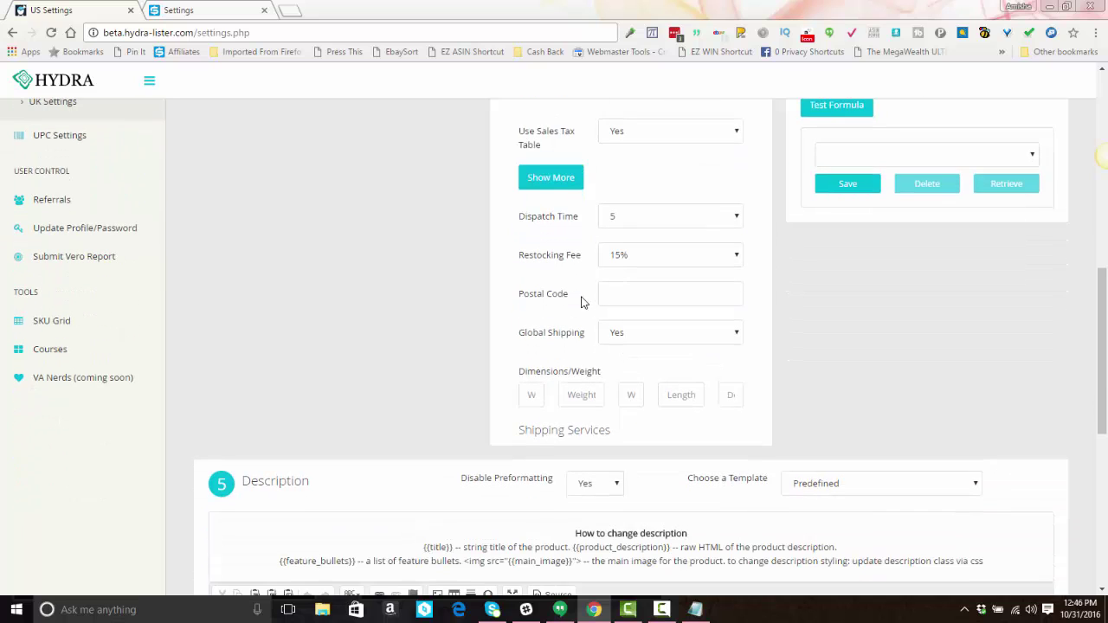
left_click(655, 256)
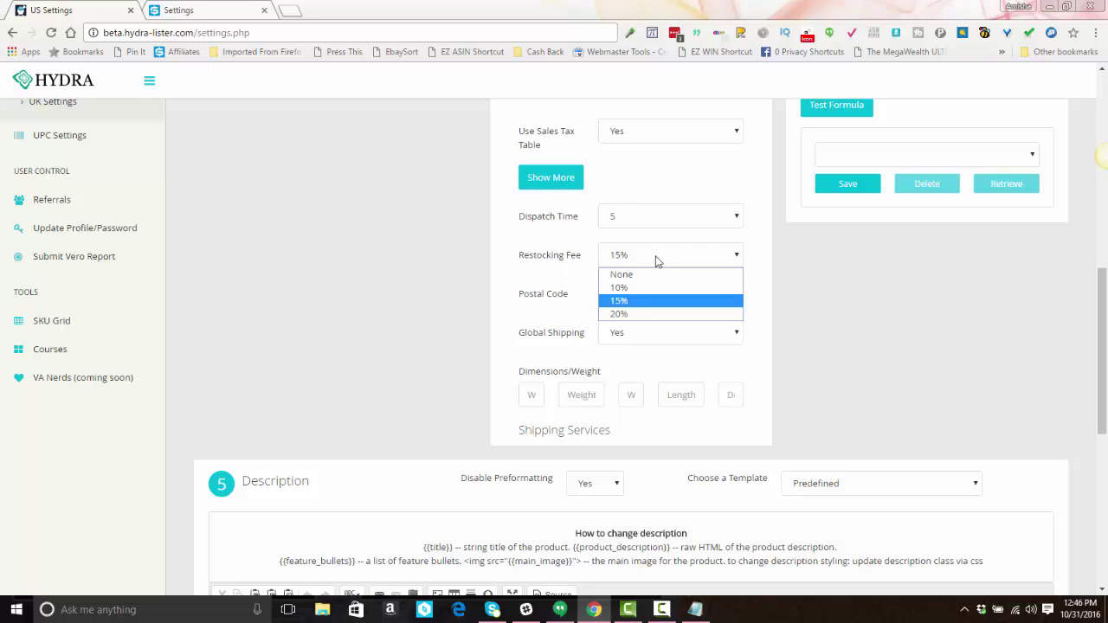
left_click(655, 260)
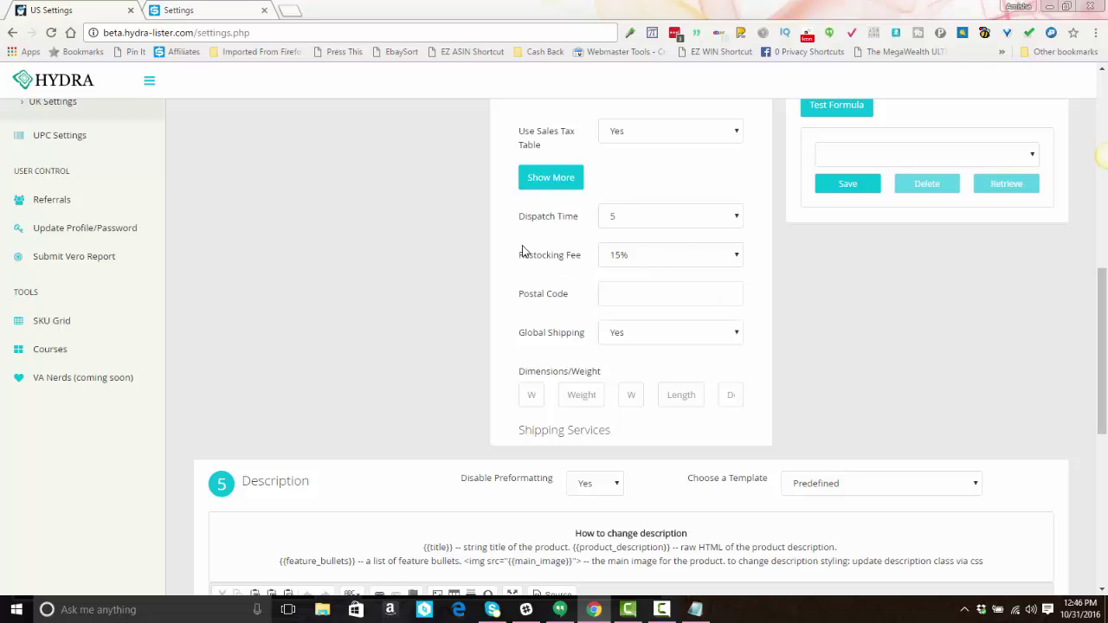
scroll(522, 251, "up", 3)
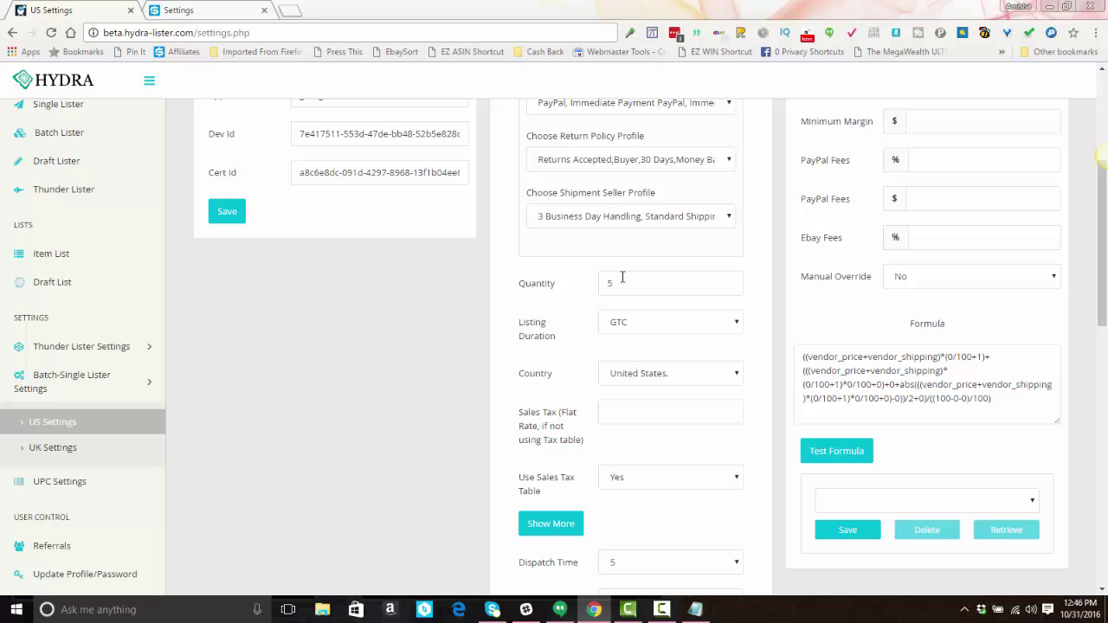
scroll(622, 282, "down", 4)
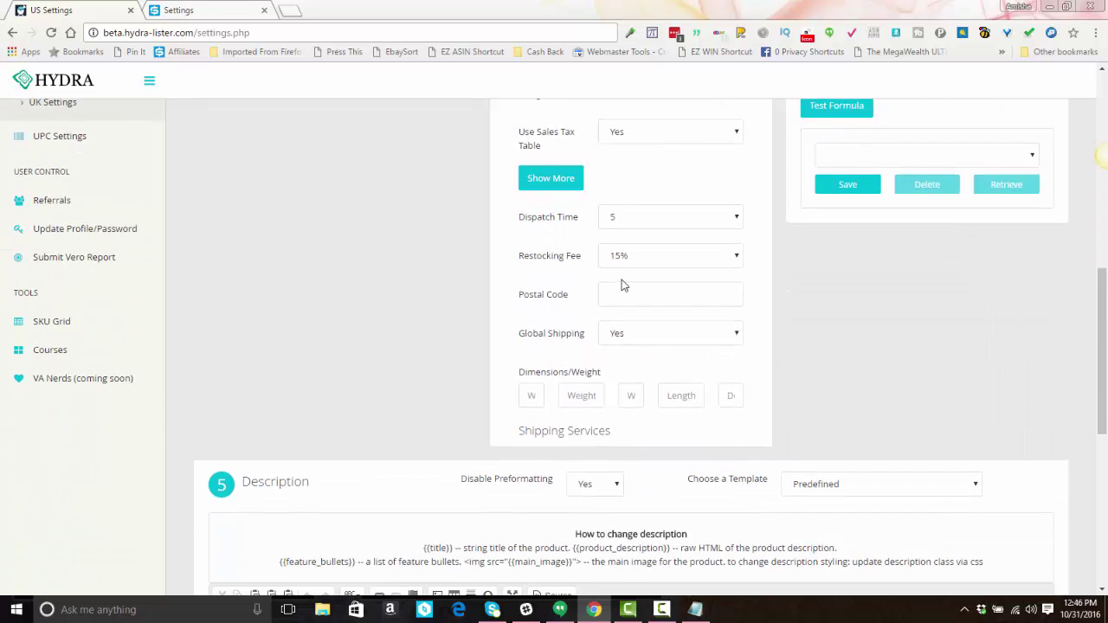
scroll(621, 283, "up", 3)
scroll(621, 279, "up", 1)
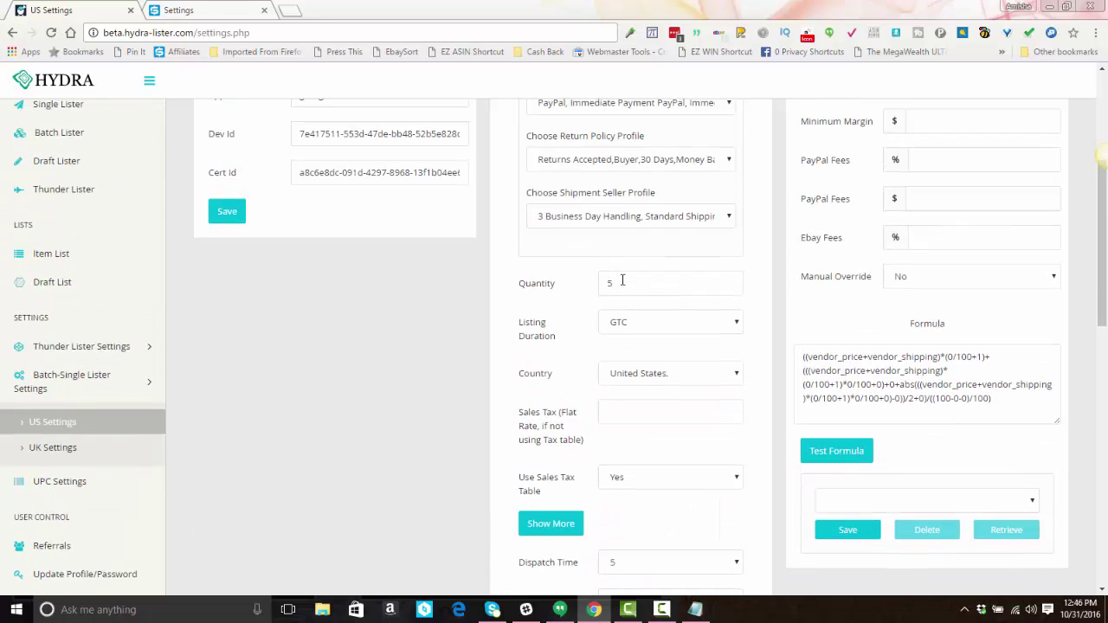
scroll(621, 282, "down", 4)
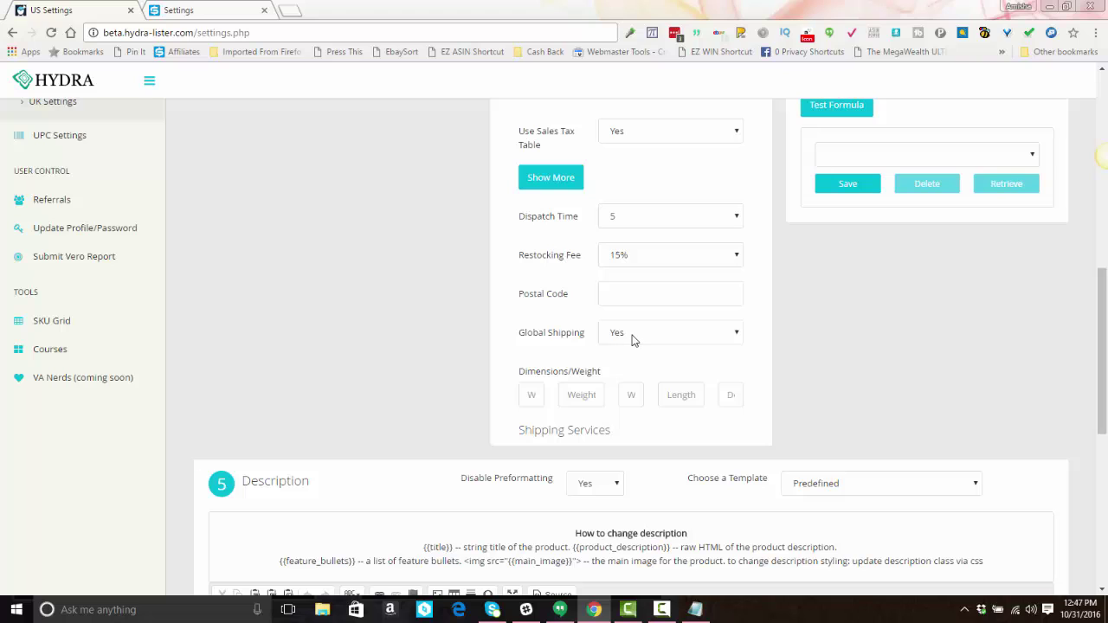
left_click(632, 338)
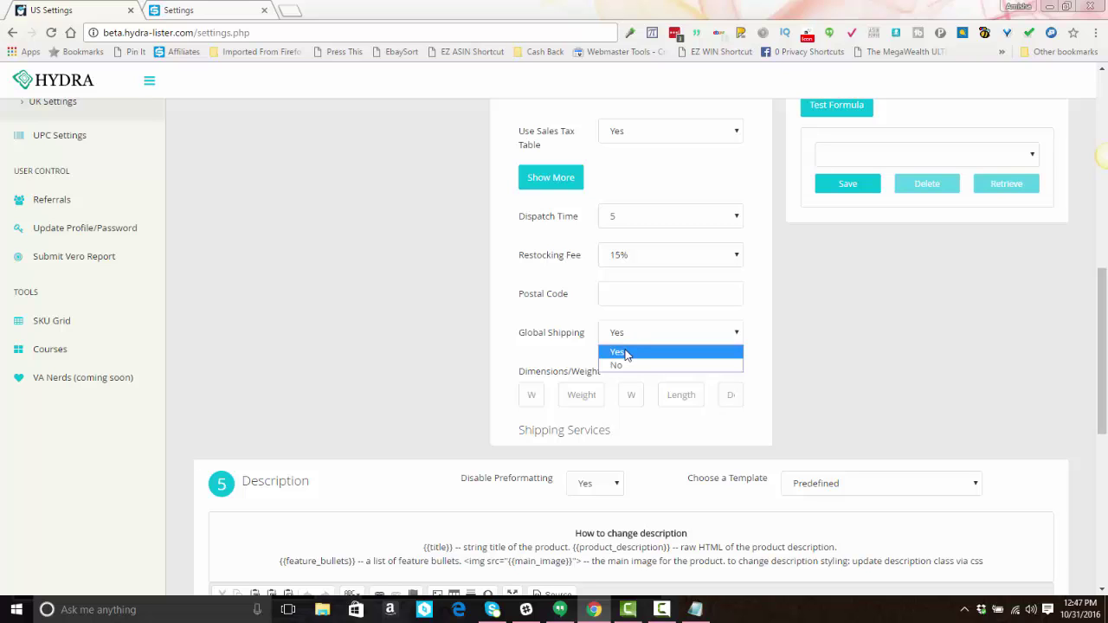
left_click(626, 353)
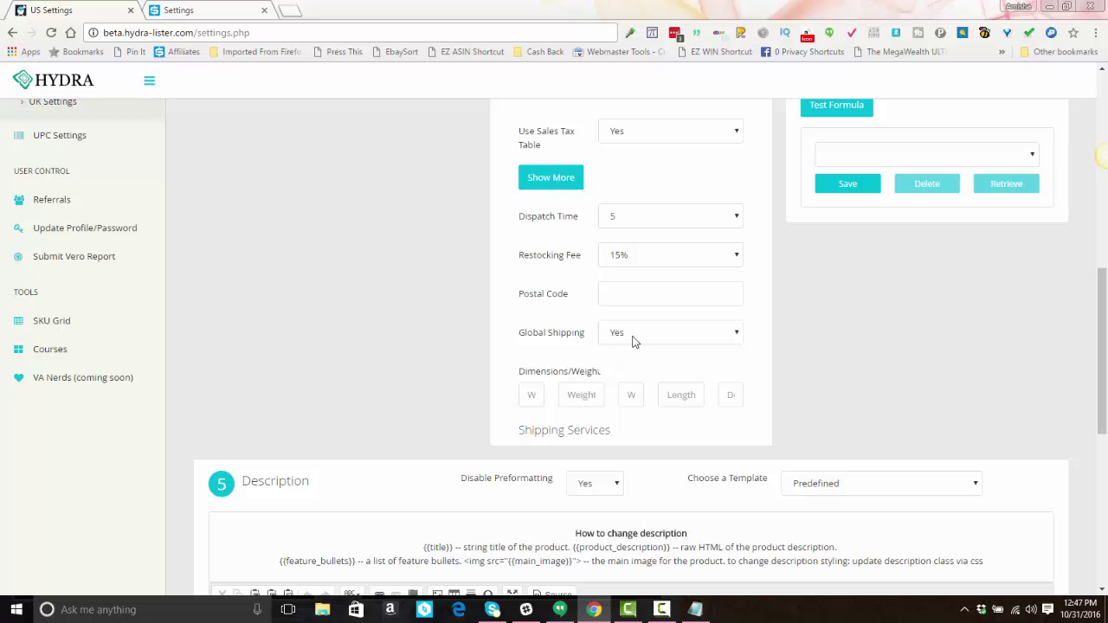
left_click(632, 342)
left_click(629, 364)
left_click(633, 340)
left_click(630, 351)
scroll(632, 311, "up", 1)
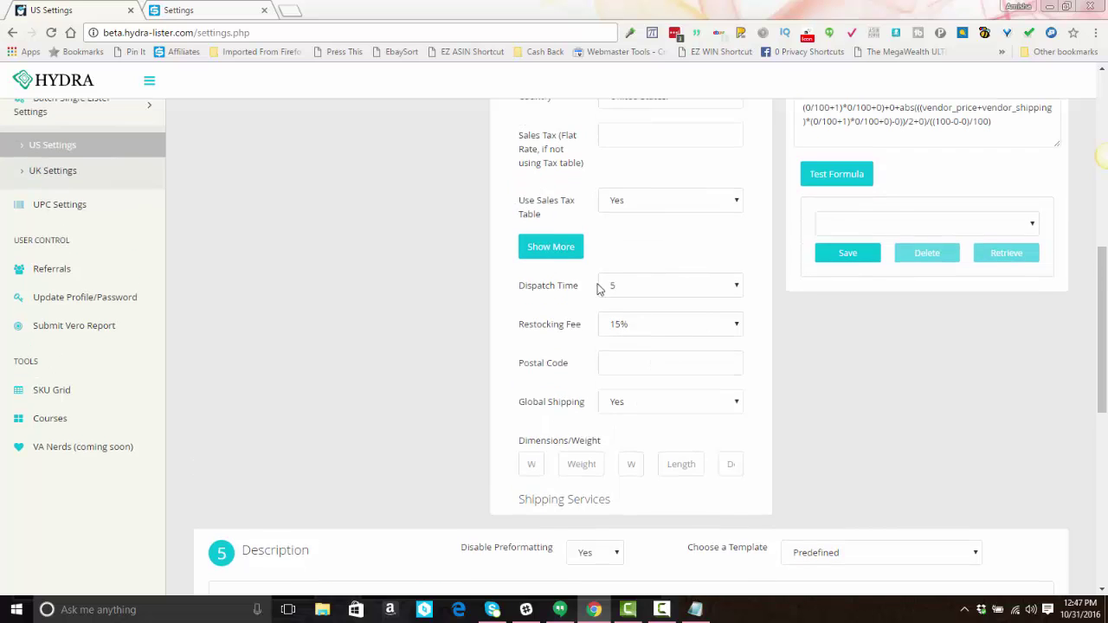
Step: Expand the extra returns settings and enter the seller's PayPal e-mail address
left_click(573, 252)
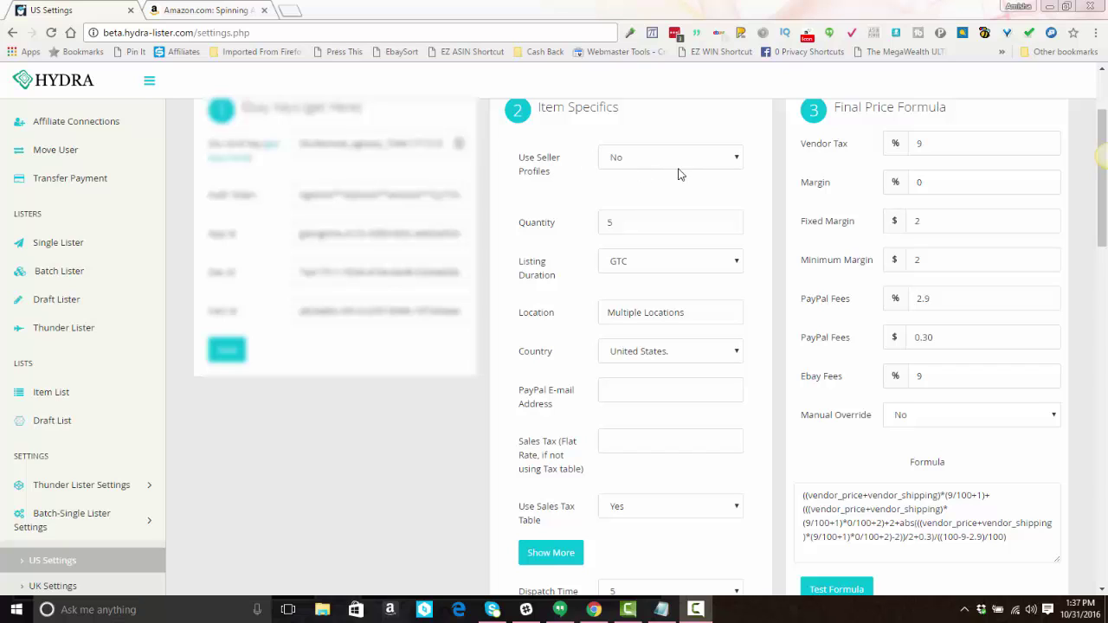
left_click(632, 391)
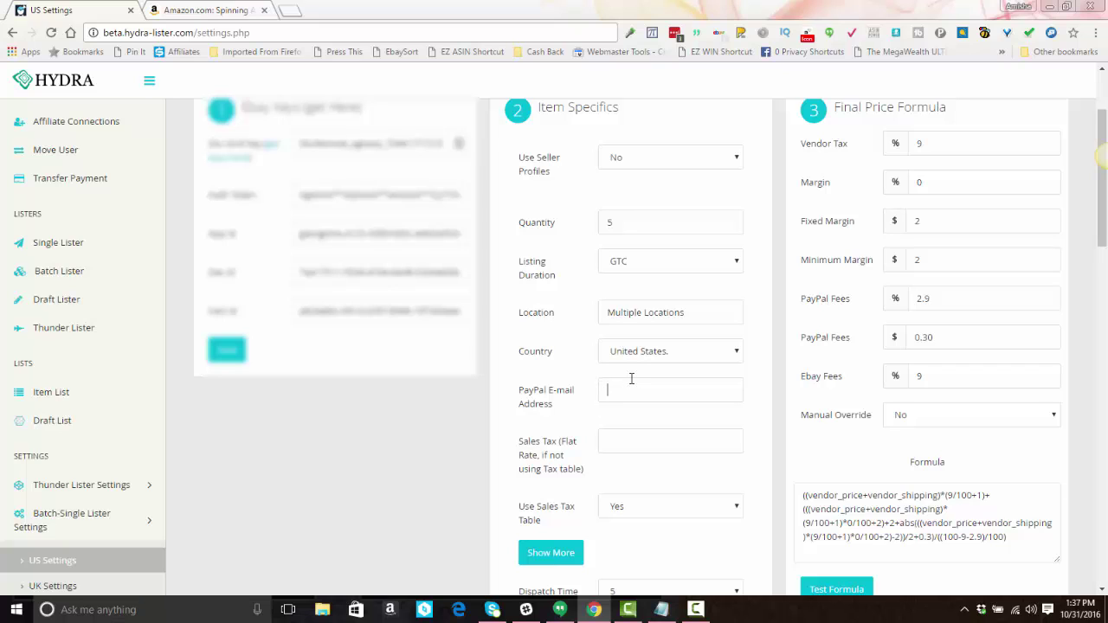
type("email@gmail.com")
scroll(709, 377, "down", 6)
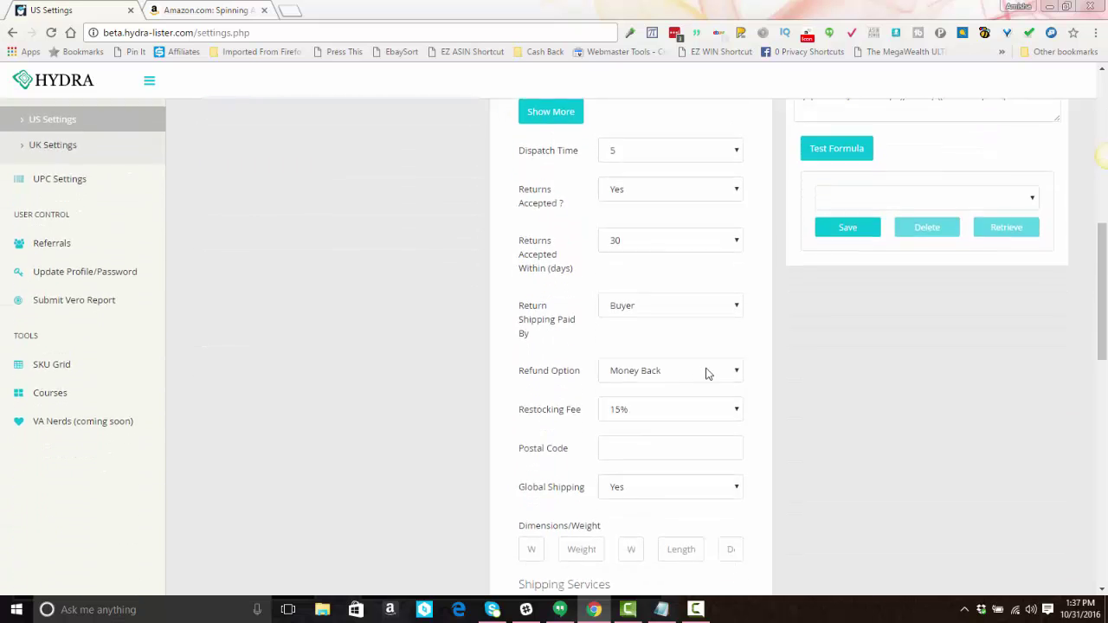
scroll(649, 153, "up", 2)
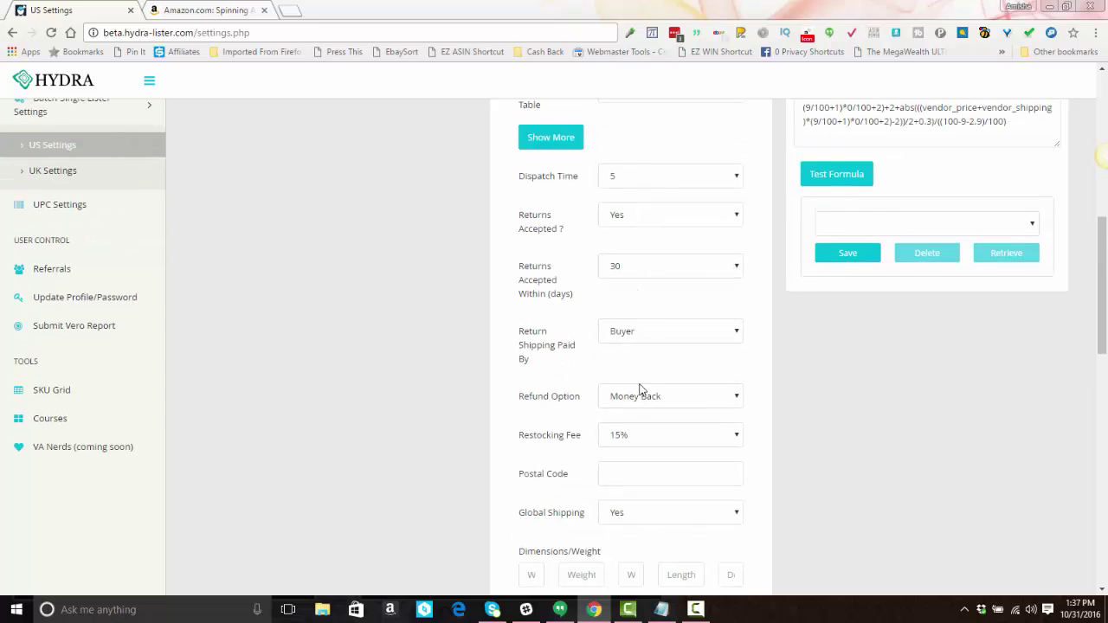
scroll(645, 407, "down", 1)
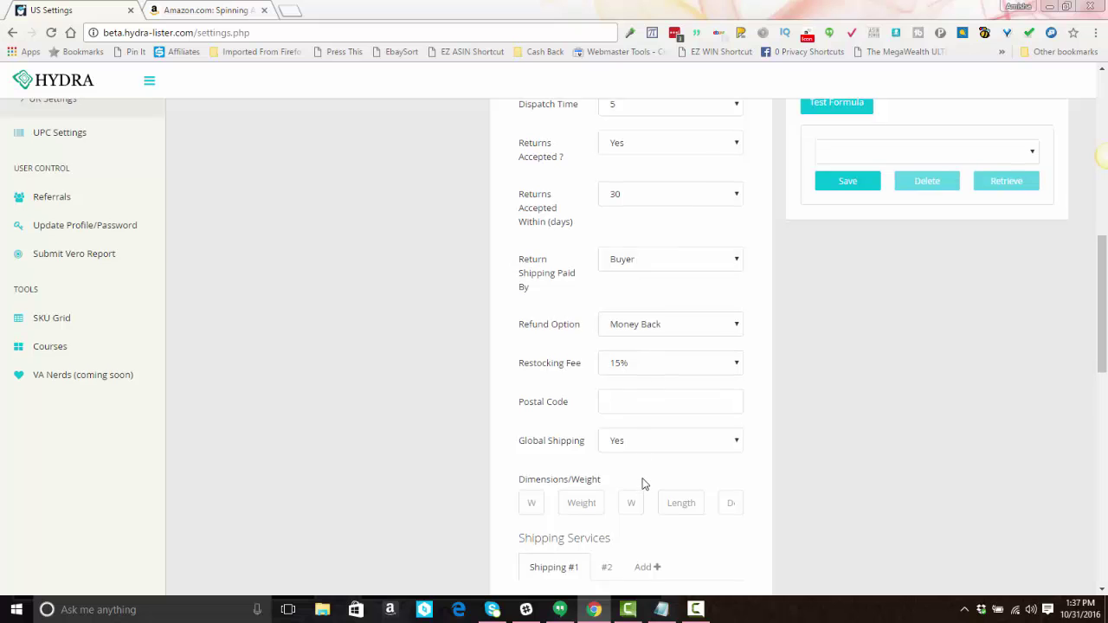
Step: Keep shipping service #1 as UPS Ground with free shipping and 0.00 additional cost
scroll(641, 486, "down", 2)
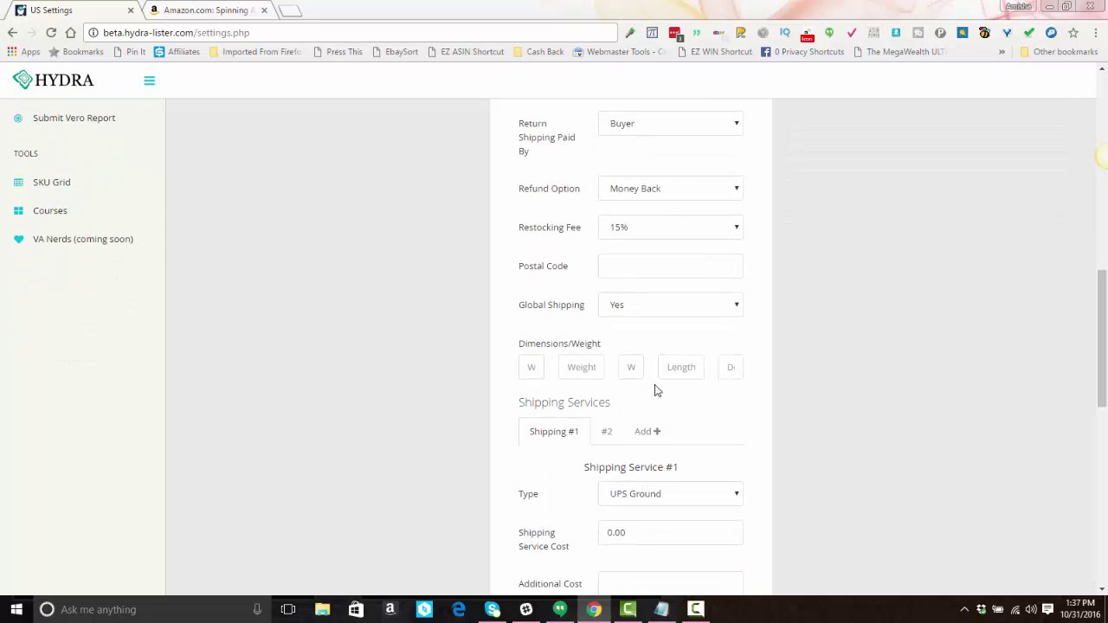
scroll(655, 390, "down", 1)
scroll(613, 378, "down", 1)
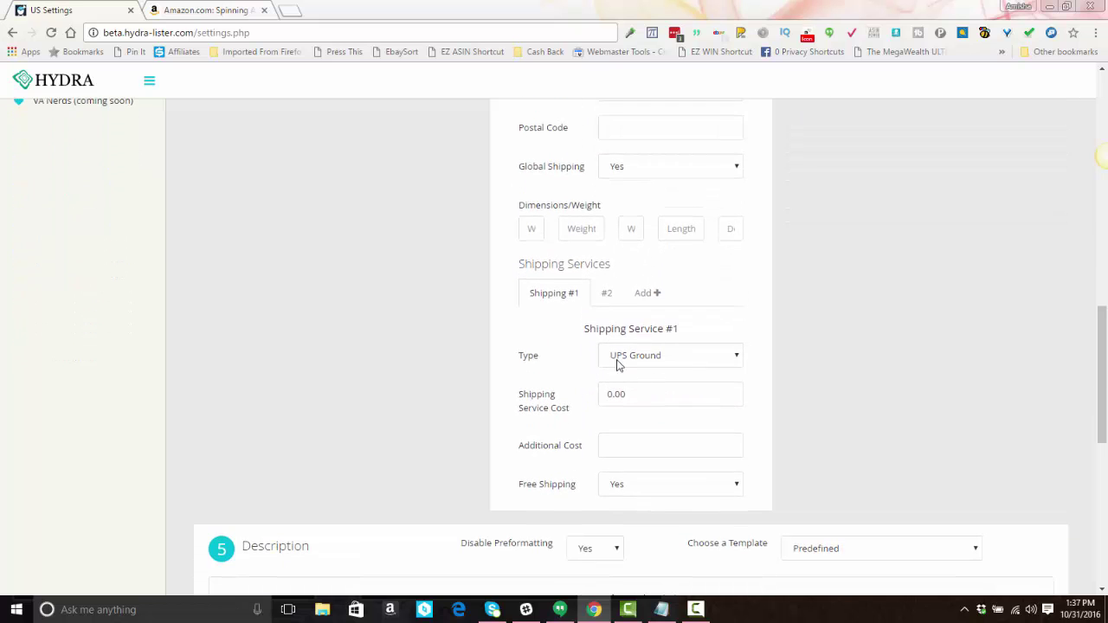
left_click(633, 362)
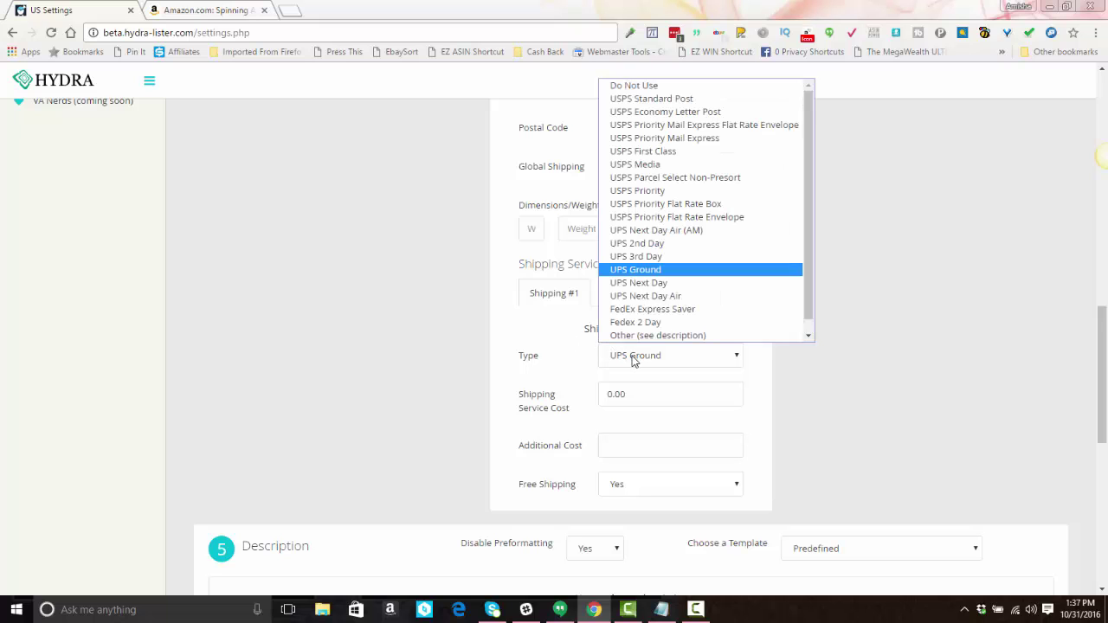
left_click(633, 361)
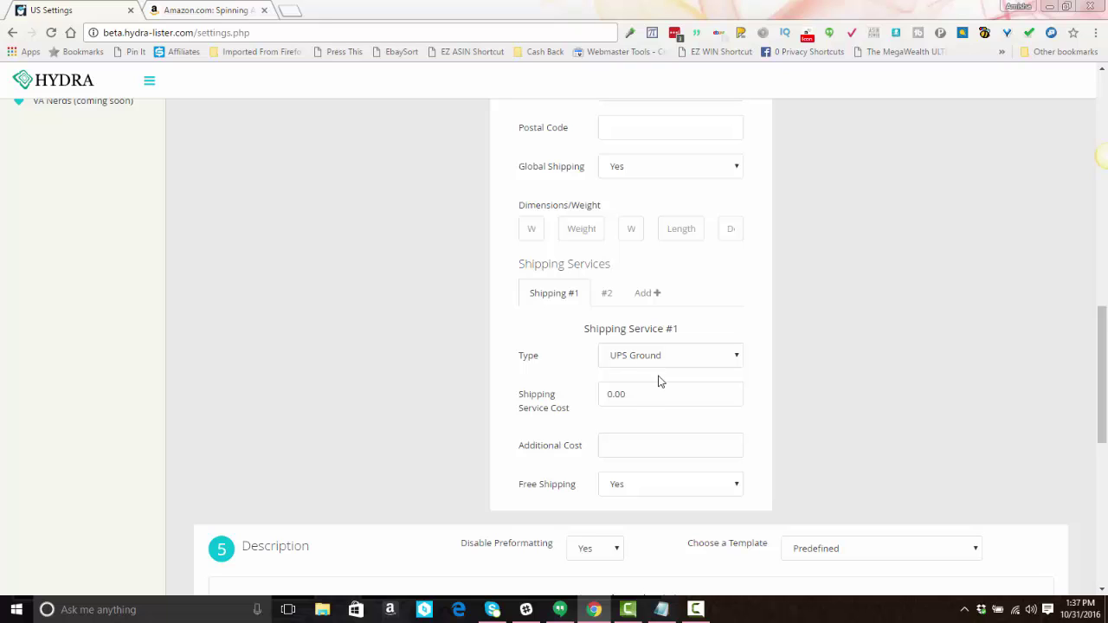
double_click(636, 394)
left_click(642, 397)
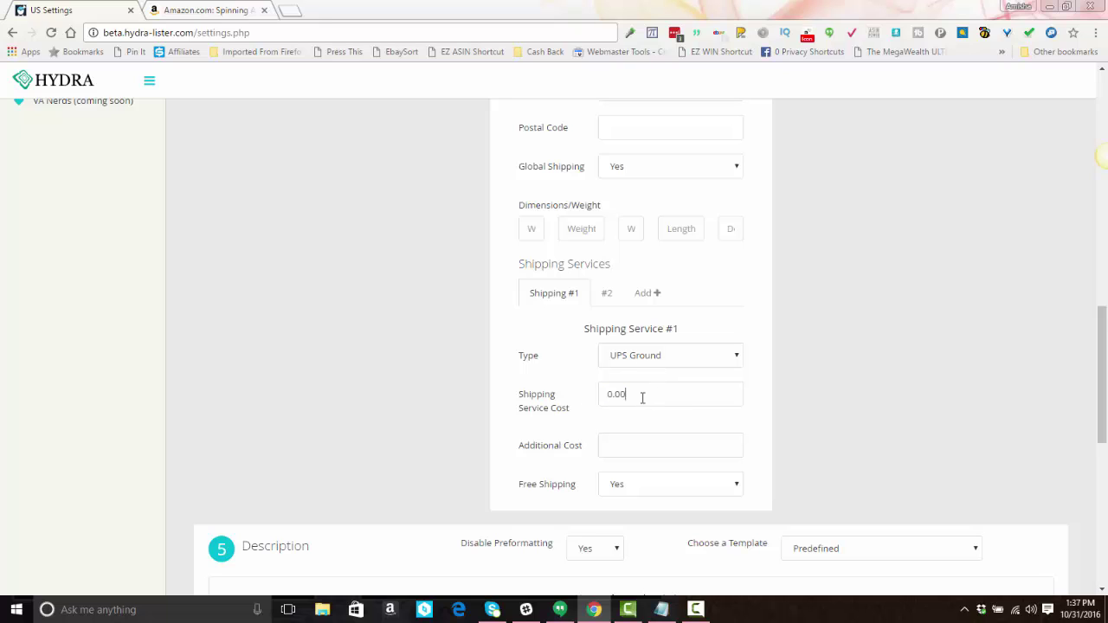
left_click(619, 453)
left_click(632, 488)
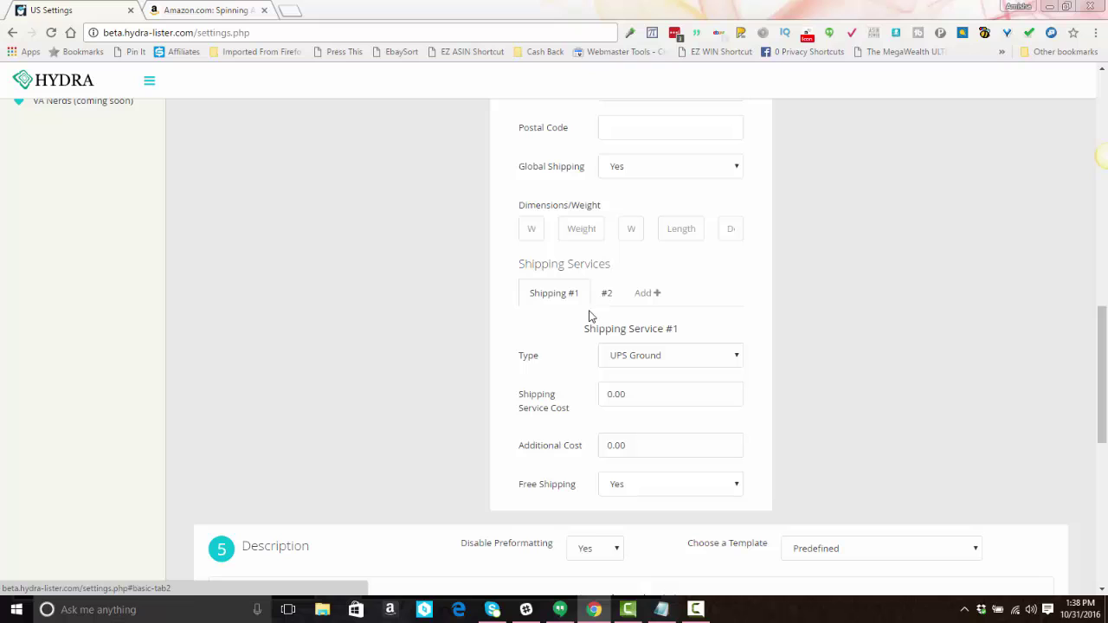
Step: Give shipping service #2 an additional cost of 0.00
left_click(605, 295)
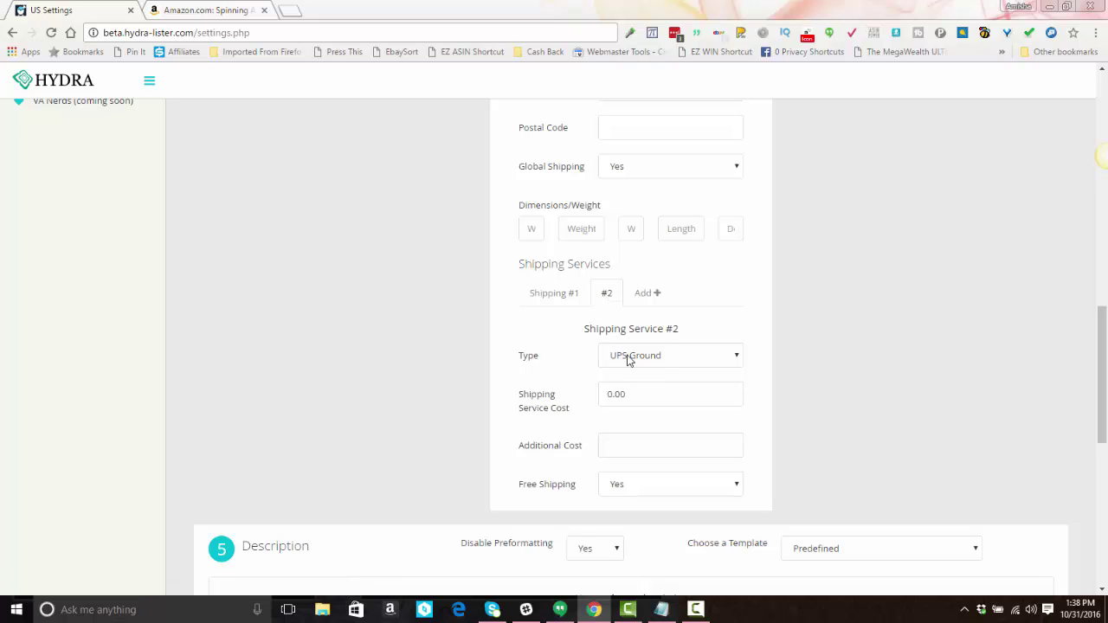
left_click(632, 440)
type("0.00")
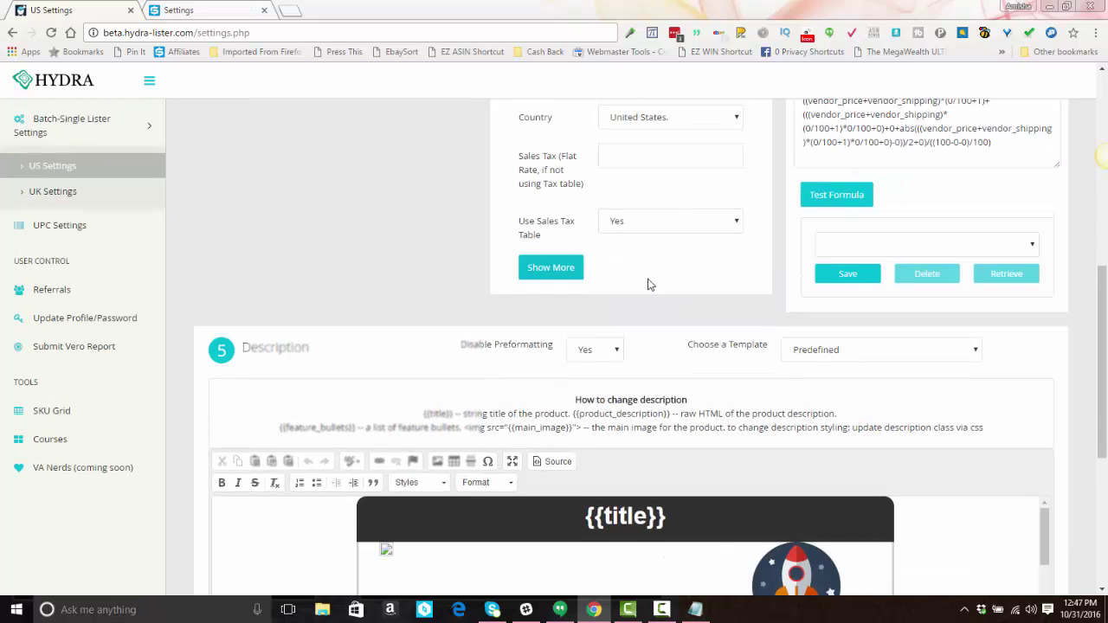
scroll(648, 285, "up", 2)
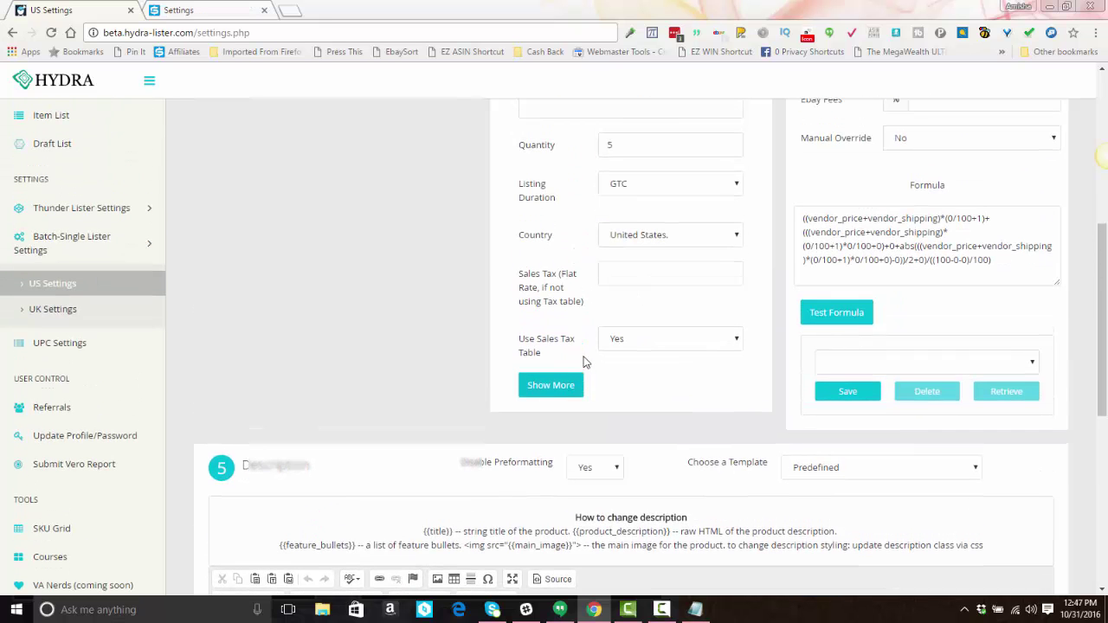
scroll(594, 355, "up", 2)
scroll(594, 355, "down", 1)
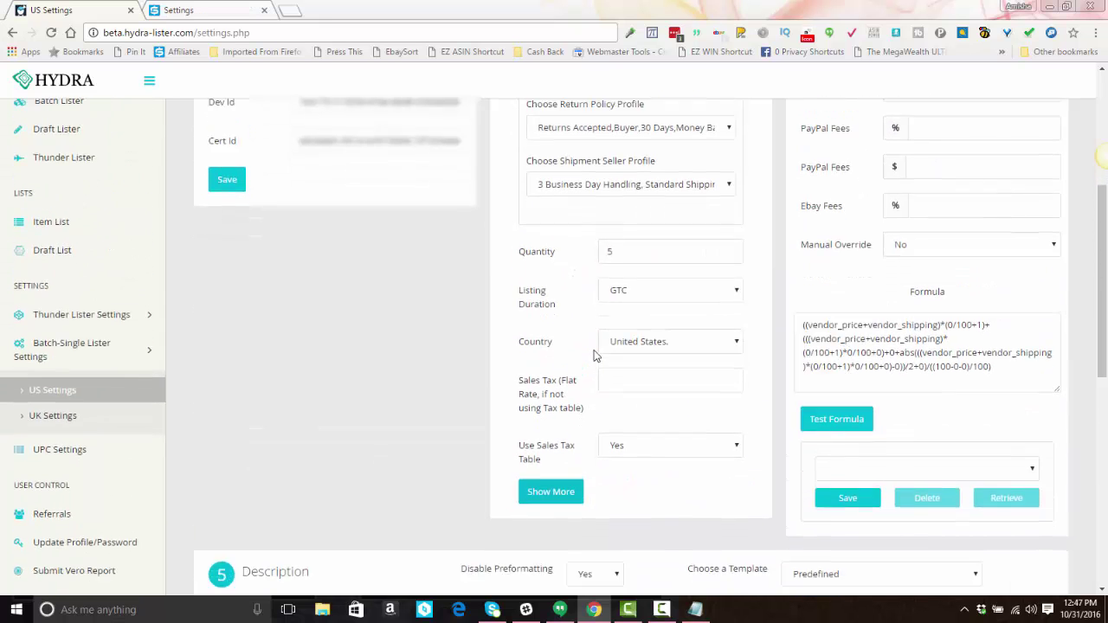
scroll(594, 355, "up", 3)
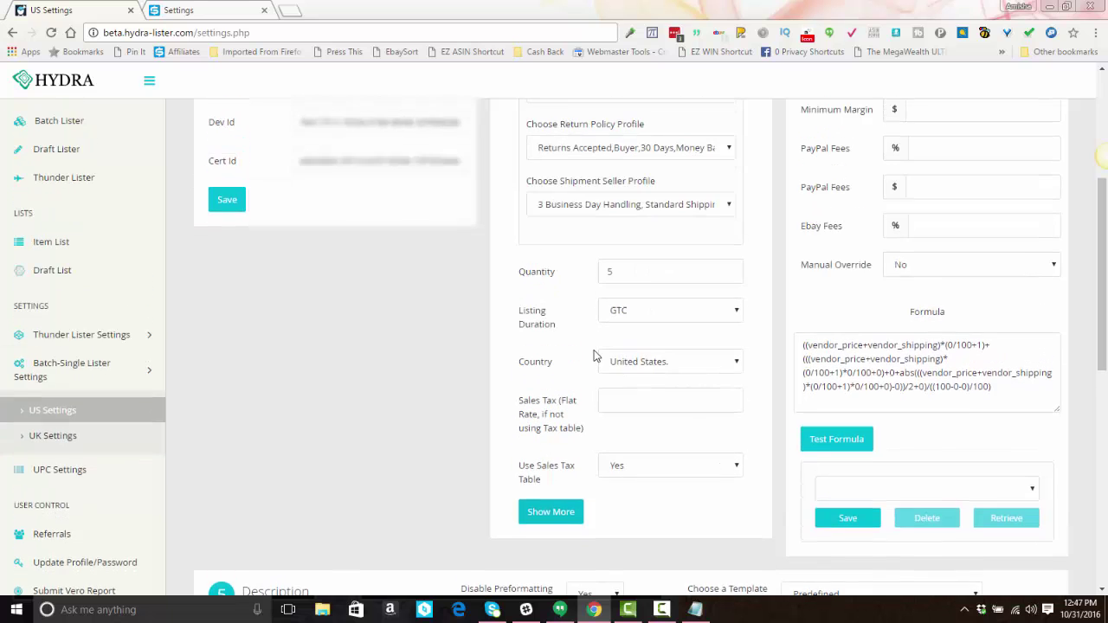
scroll(594, 355, "down", 2)
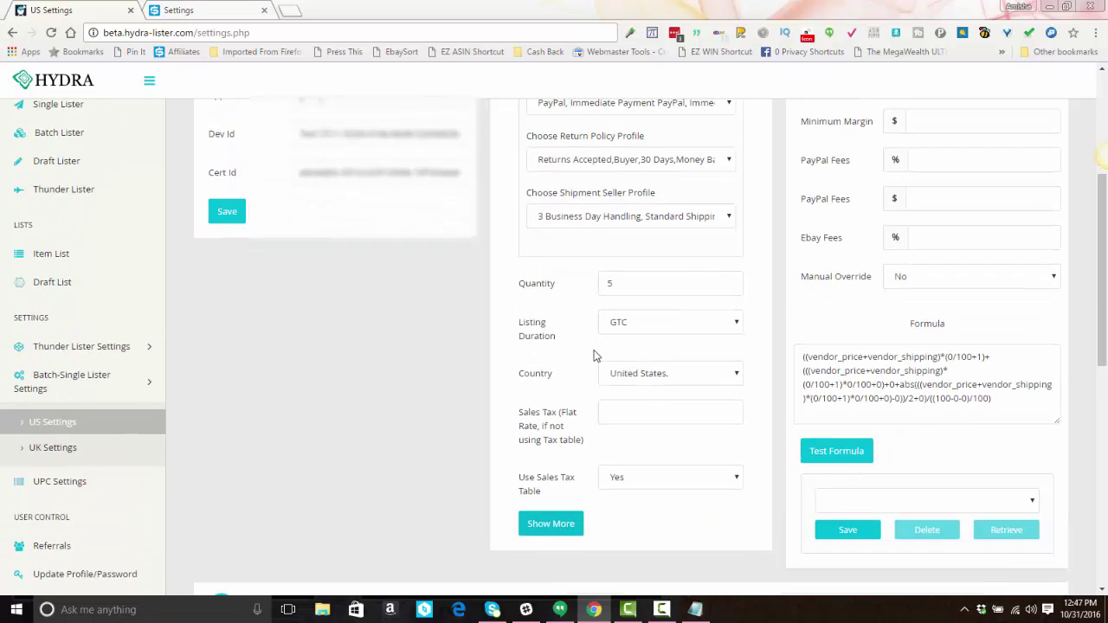
scroll(594, 355, "up", 3)
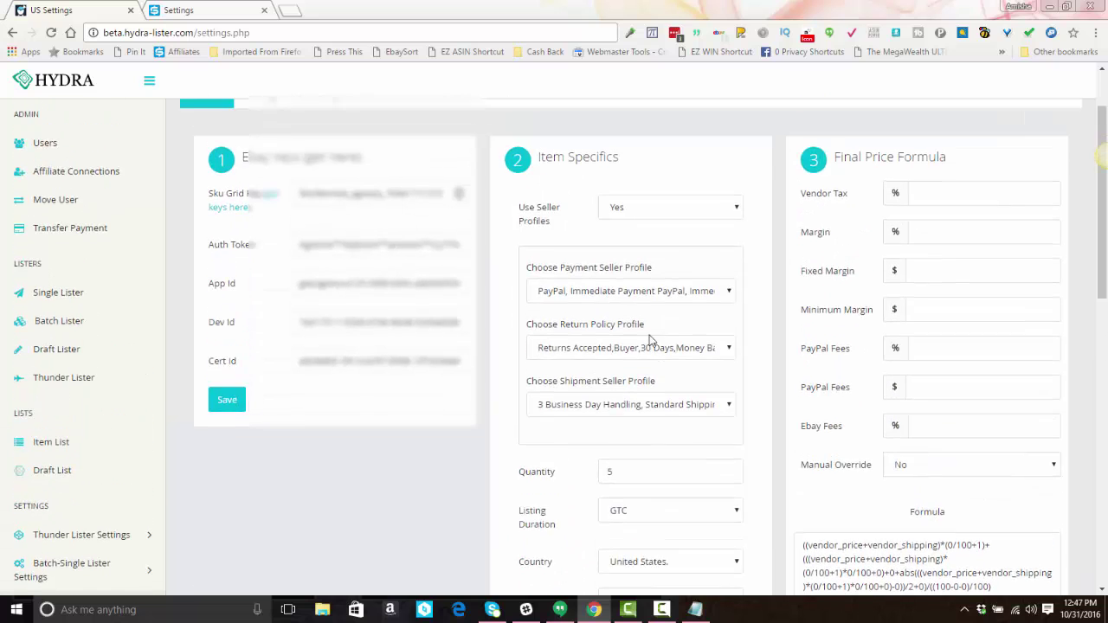
scroll(850, 225, "down", 1)
scroll(854, 254, "up", 1)
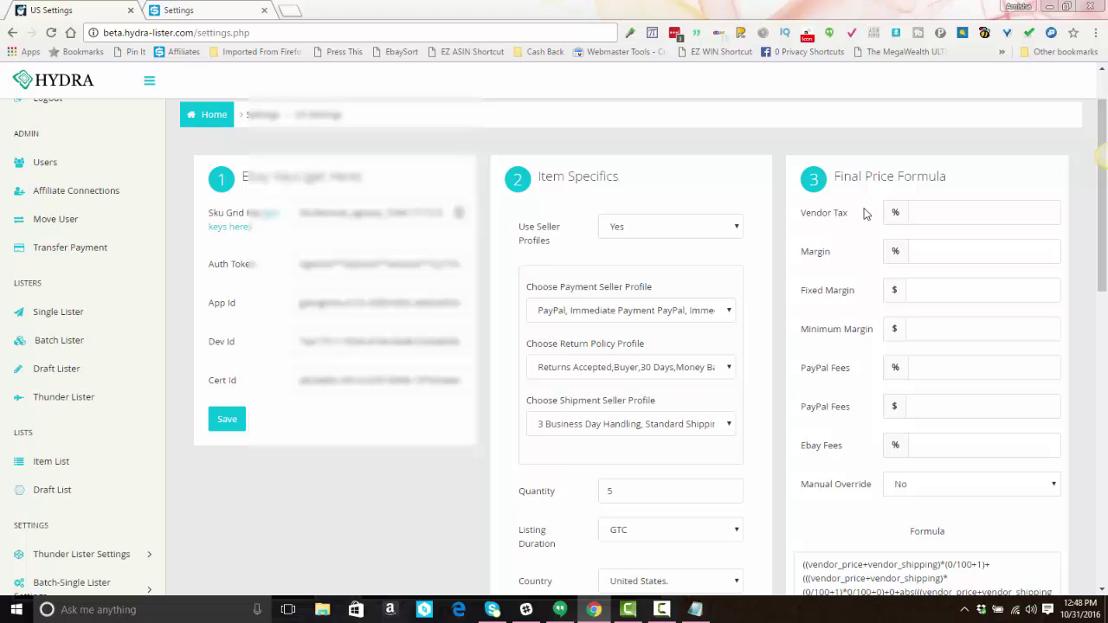
left_click(937, 213)
type("910")
Step: Enter Vendor Tax 9, change Margin from 10 to 5, and set Fixed Margin to 0
key("BackSpace")
key("BackSpace")
type("9")
type("10")
key("BackSpace")
key("BackSpace")
type("5")
left_click(919, 293)
type("0")
Step: Enter Minimum Margin 2, PayPal fee 2.9%, and fixed PayPal fee 0.30
left_click(922, 330)
type("2")
type("2.9")
left_click(943, 409)
type("0.30")
Step: Retype the PayPal percentage fee, trying 3.4 then 13, and select it for replacement
left_click(948, 367)
double_click(948, 367)
type("3.4")
key("BackSpace")
key("BackSpace")
key("BackSpace")
type("13")
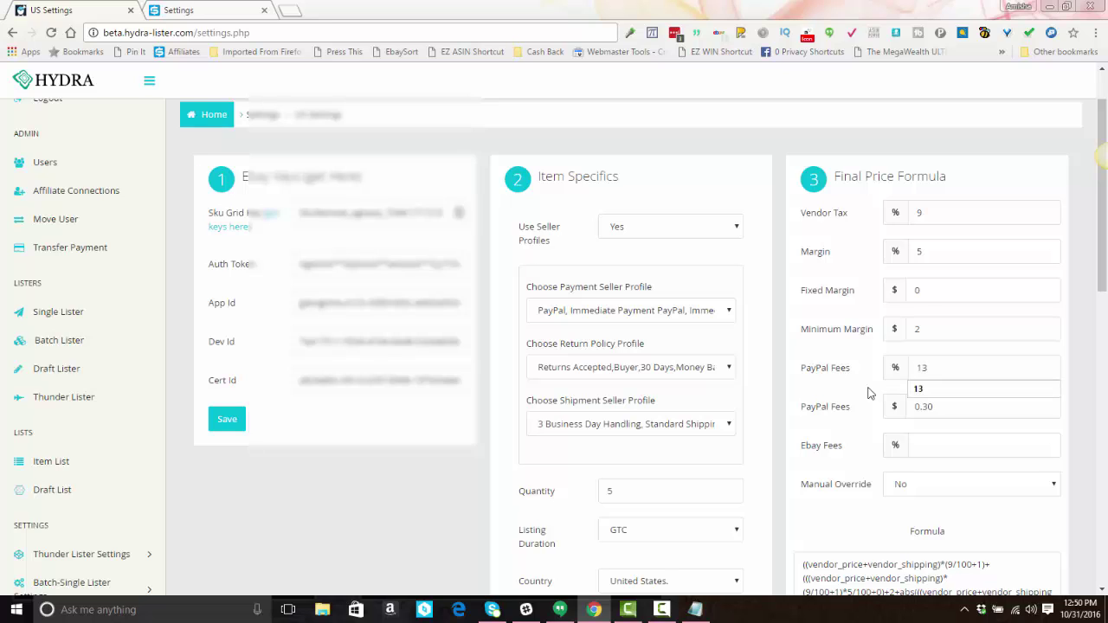
double_click(923, 368)
Step: Change the PayPal fee from 13 to 2.9% and set the eBay fee to 9%
type("2.9")
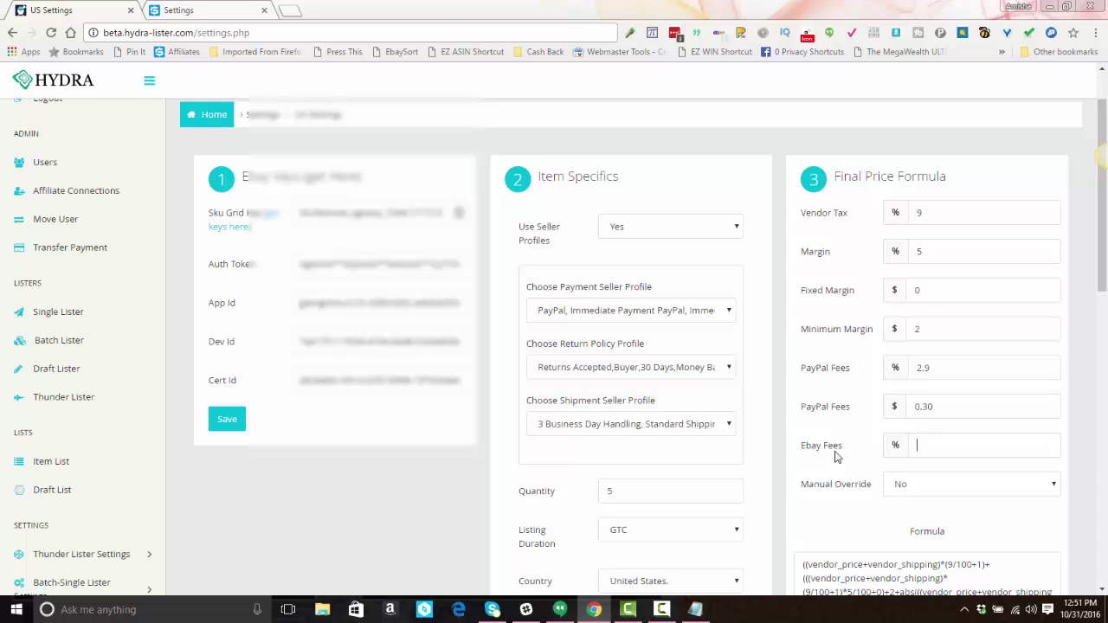
left_click(925, 434)
type("9")
key("BackSpace")
type("10")
key("BackSpace")
key("BackSpace")
type("9")
scroll(938, 444, "down", 1)
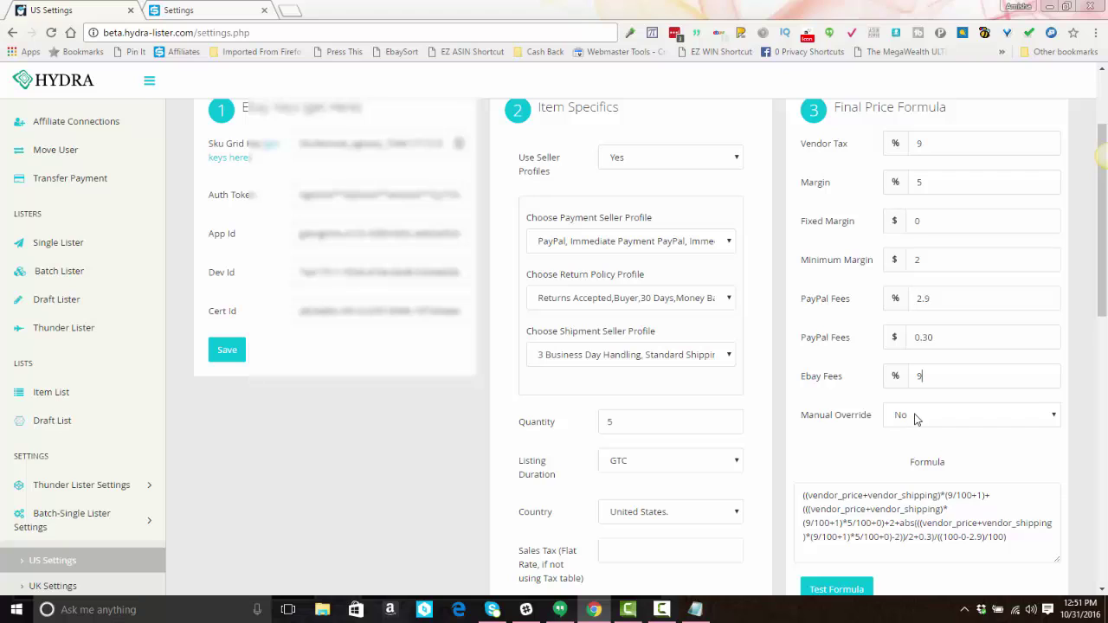
Step: Briefly enable Manual Override, select the generated formula, then set Manual Override back to No
left_click(915, 420)
left_click(909, 446)
left_click_drag(804, 497, 1017, 540)
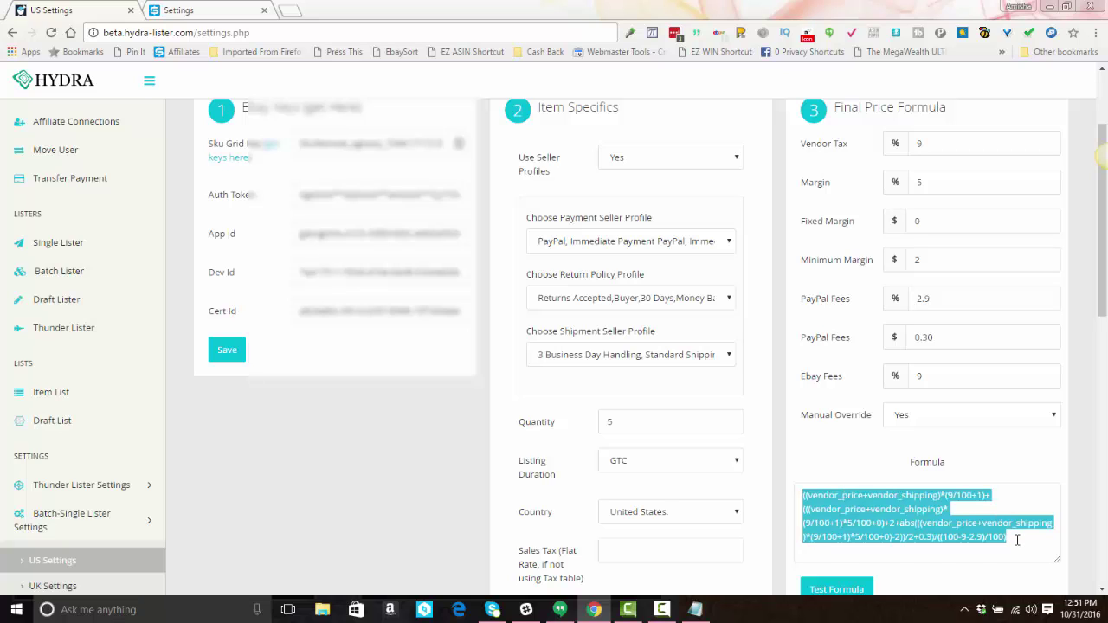
left_click(1017, 540)
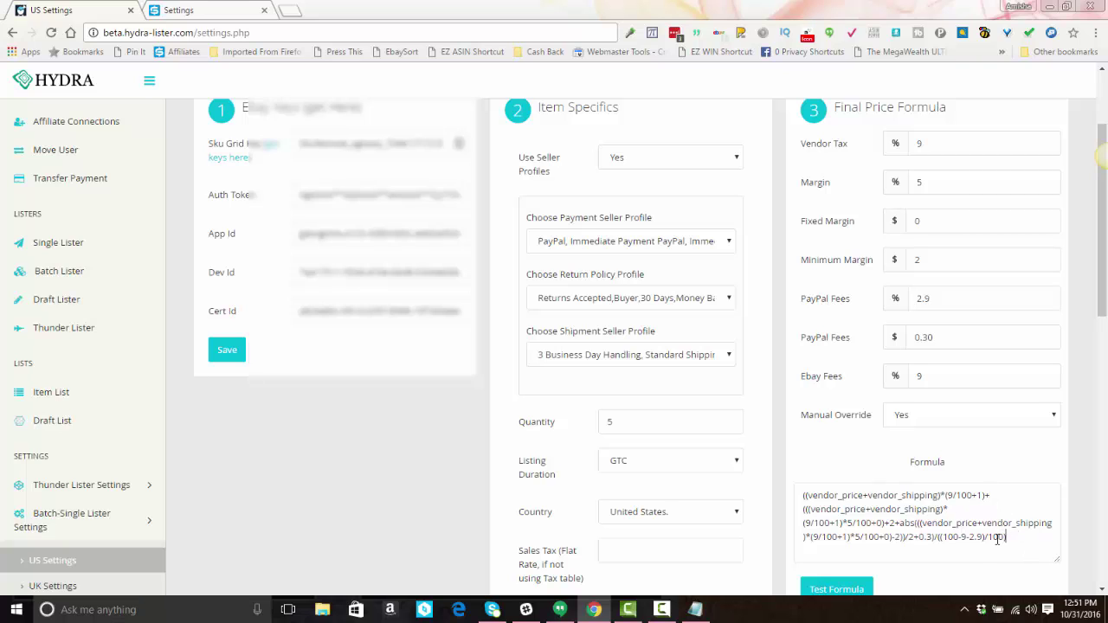
left_click(915, 422)
left_click(911, 448)
scroll(871, 460, "down", 1)
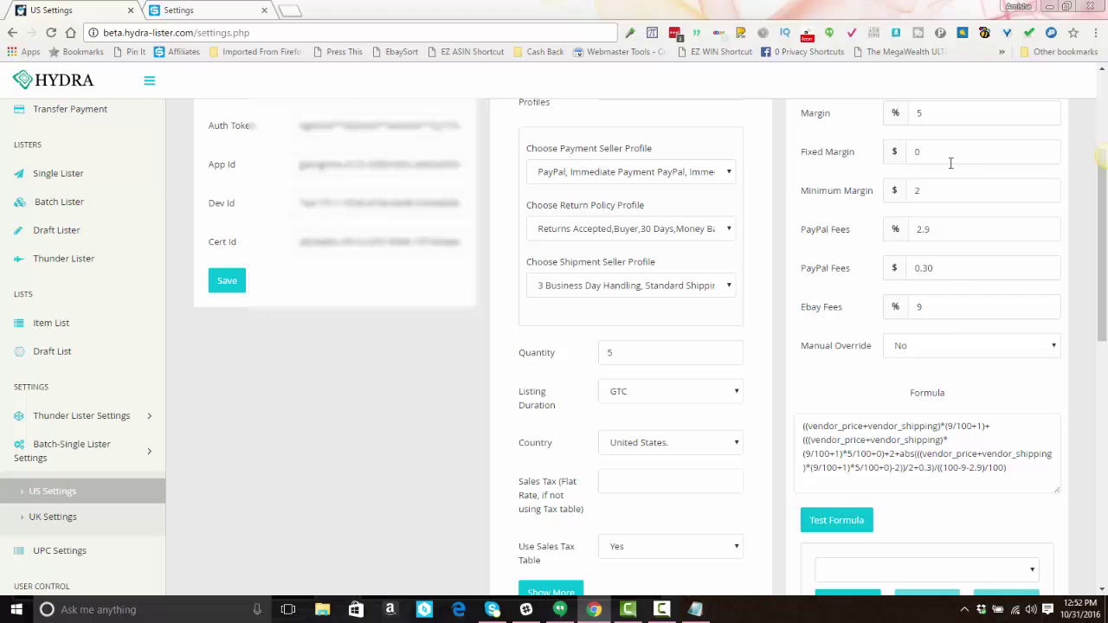
left_click(836, 520)
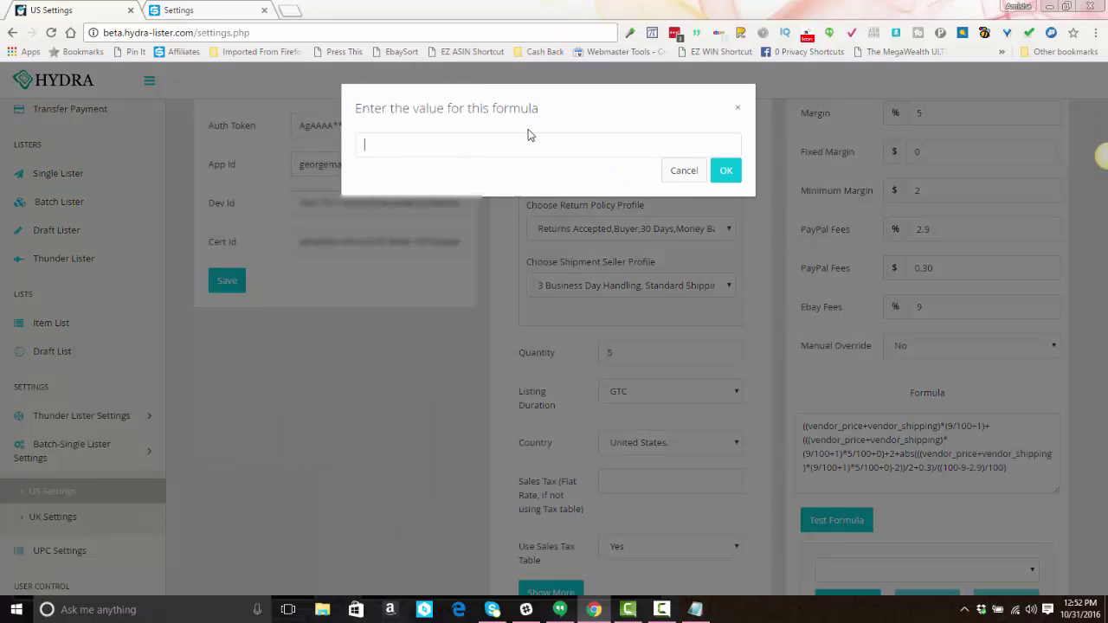
type("100")
key("Return")
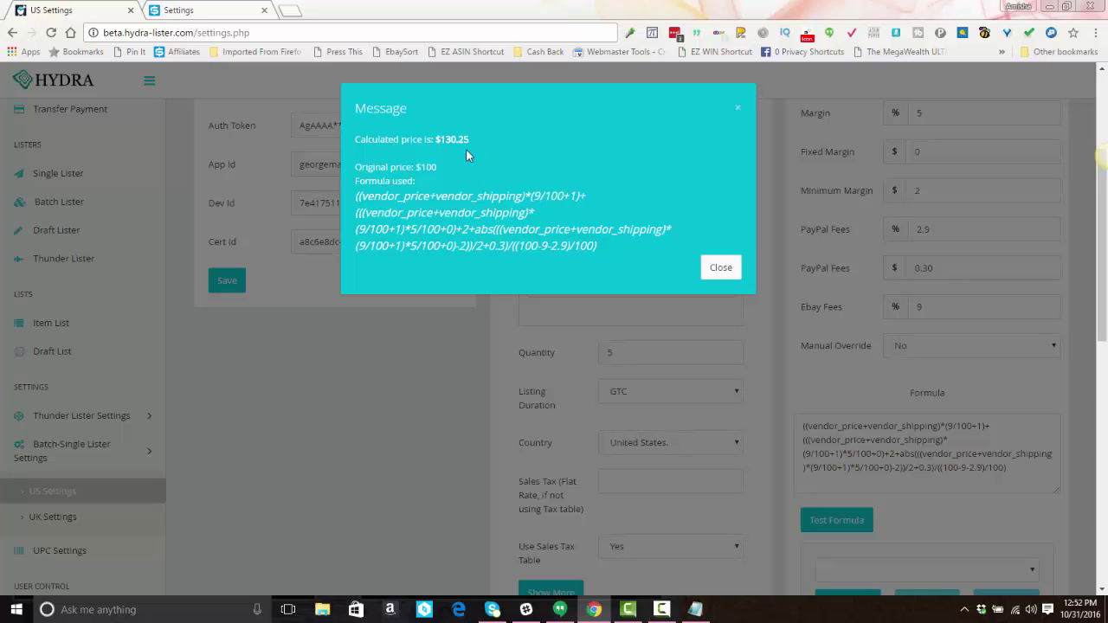
left_click(719, 268)
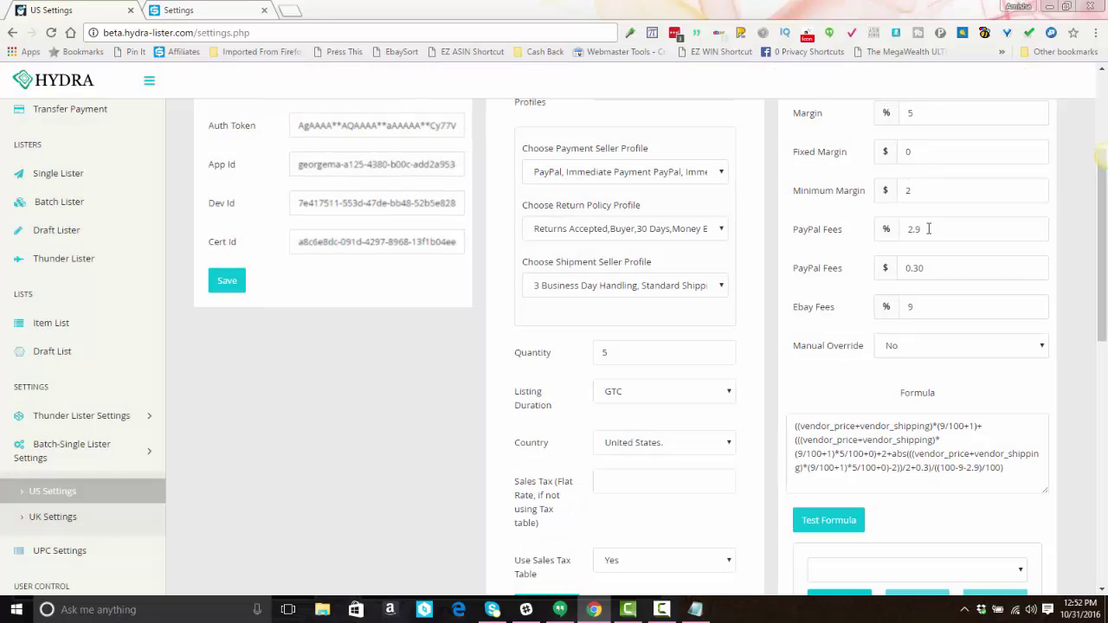
left_click(850, 524)
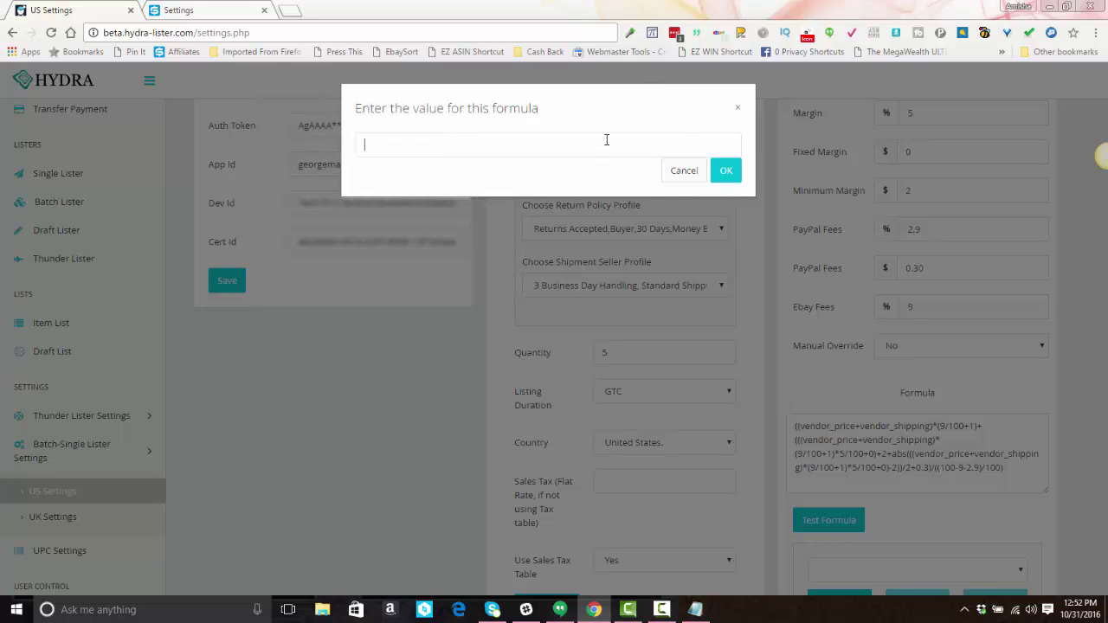
type("10")
key("Return")
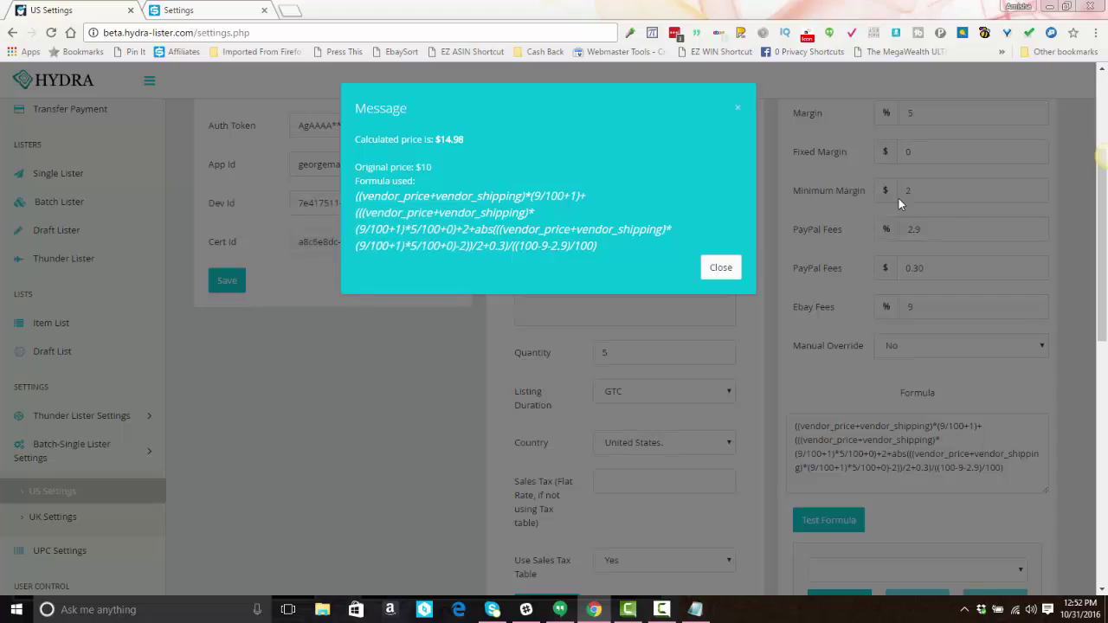
left_click(717, 272)
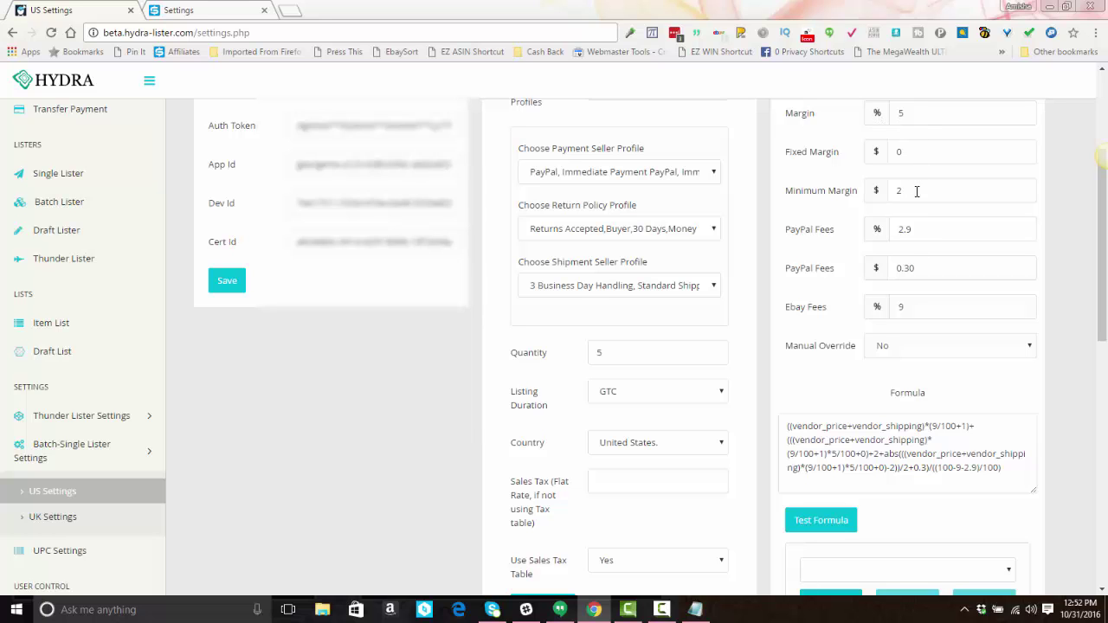
Step: Change Margin from 5 to 0 and Fixed Margin from 0 to 2, keeping Minimum Margin 2
scroll(828, 495, "down", 2)
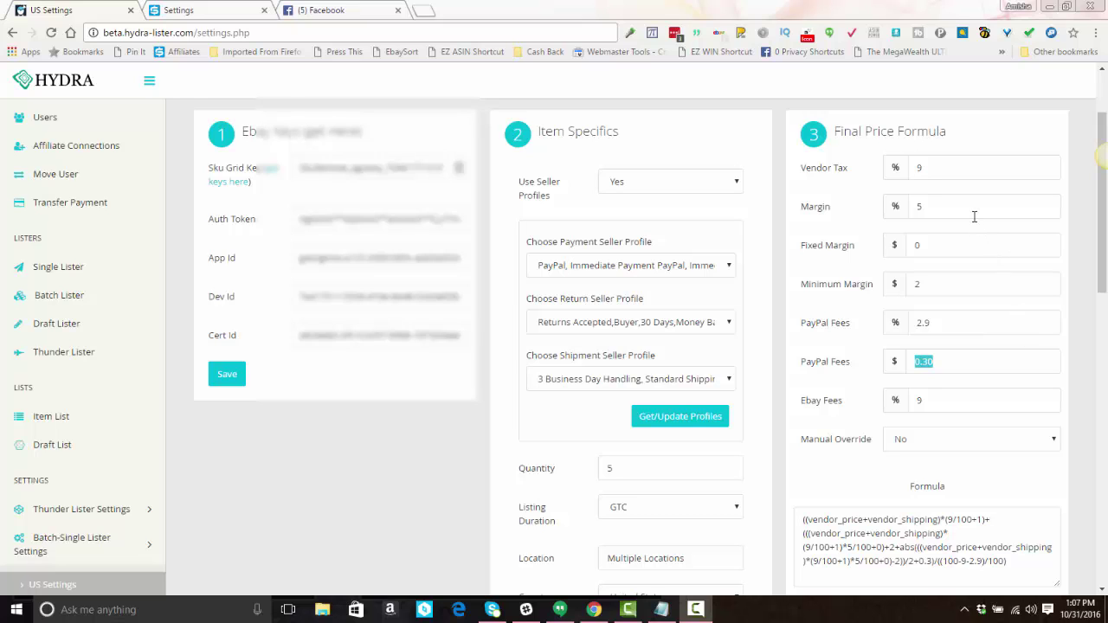
double_click(927, 207)
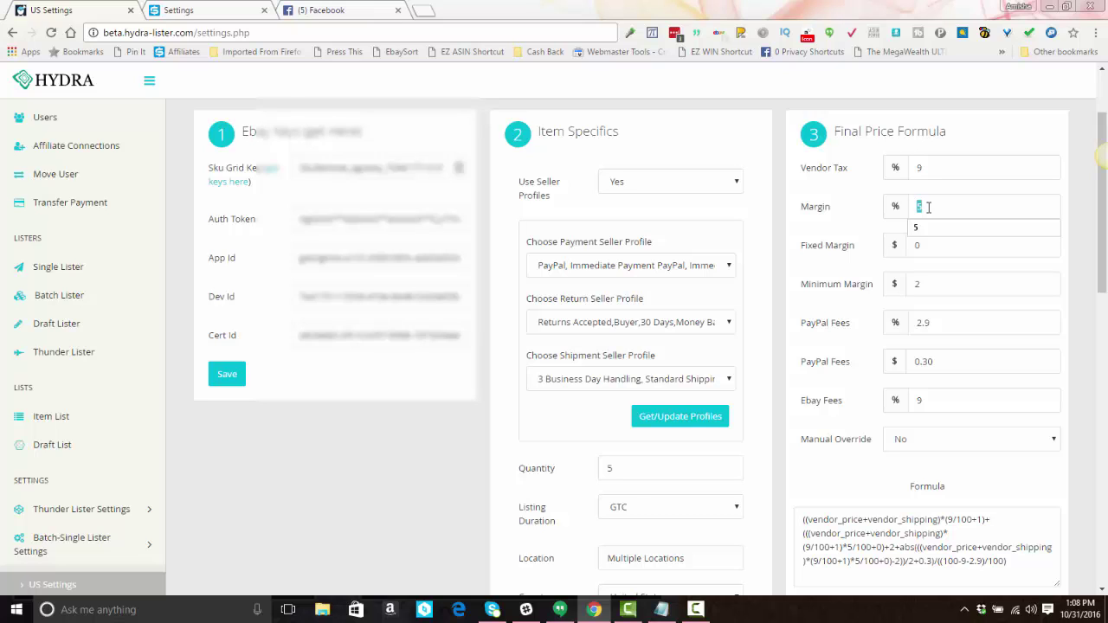
type("0")
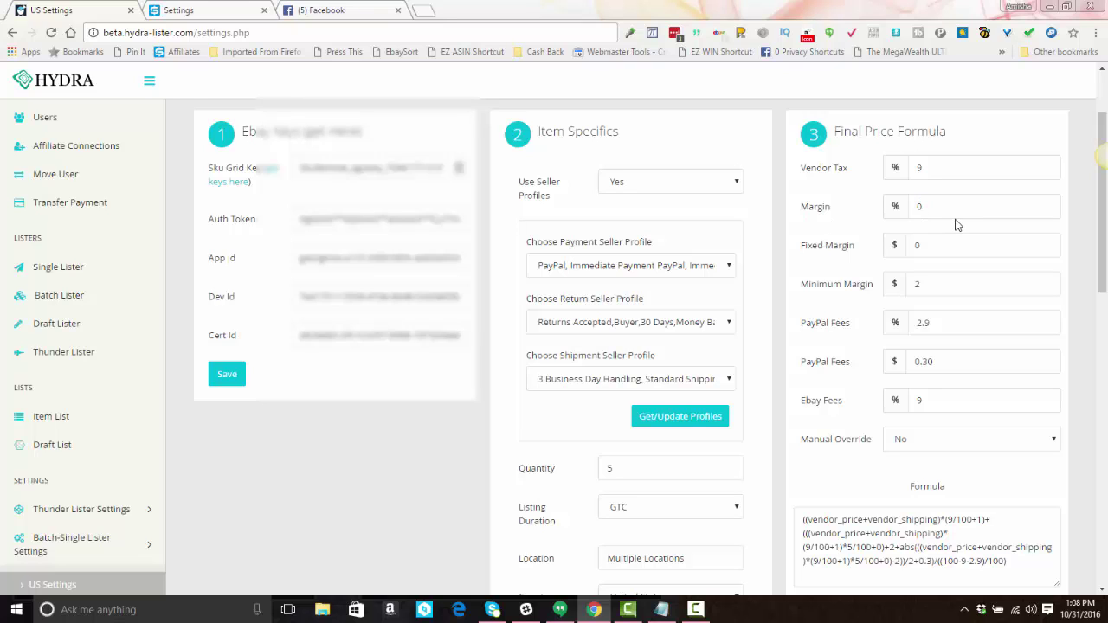
left_click(930, 249)
double_click(931, 248)
type("2")
double_click(933, 246)
double_click(924, 283)
type("2")
left_click(927, 277)
left_click(933, 245)
double_click(935, 249)
scroll(878, 338, "down", 1)
Step: Test the price formula with a $100 item, which returns $126.33
left_click(834, 546)
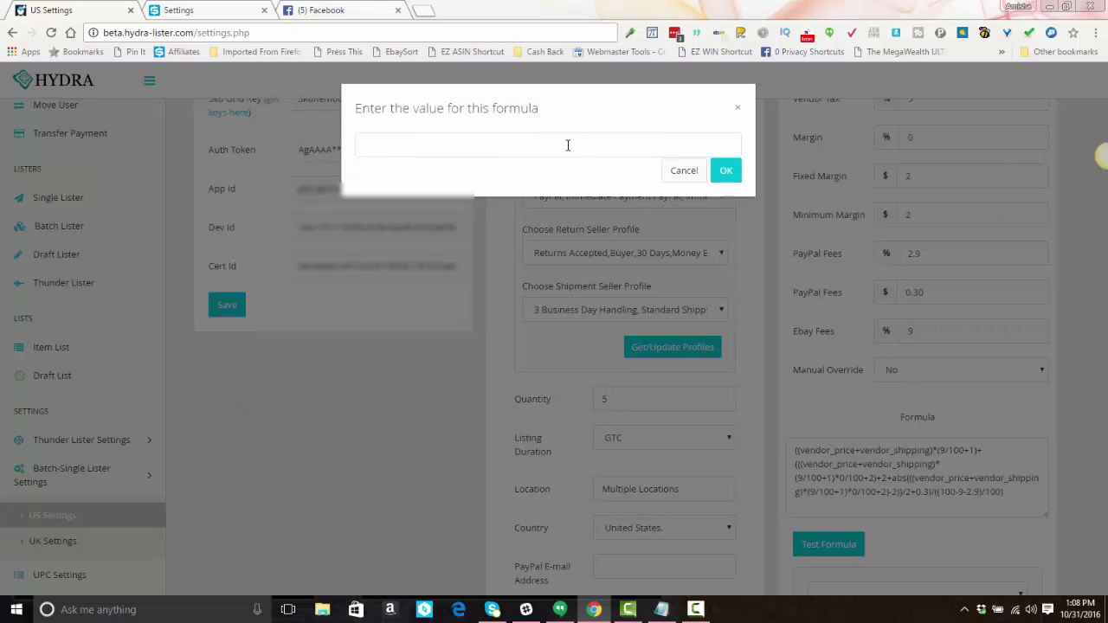
type("00")
key("Return")
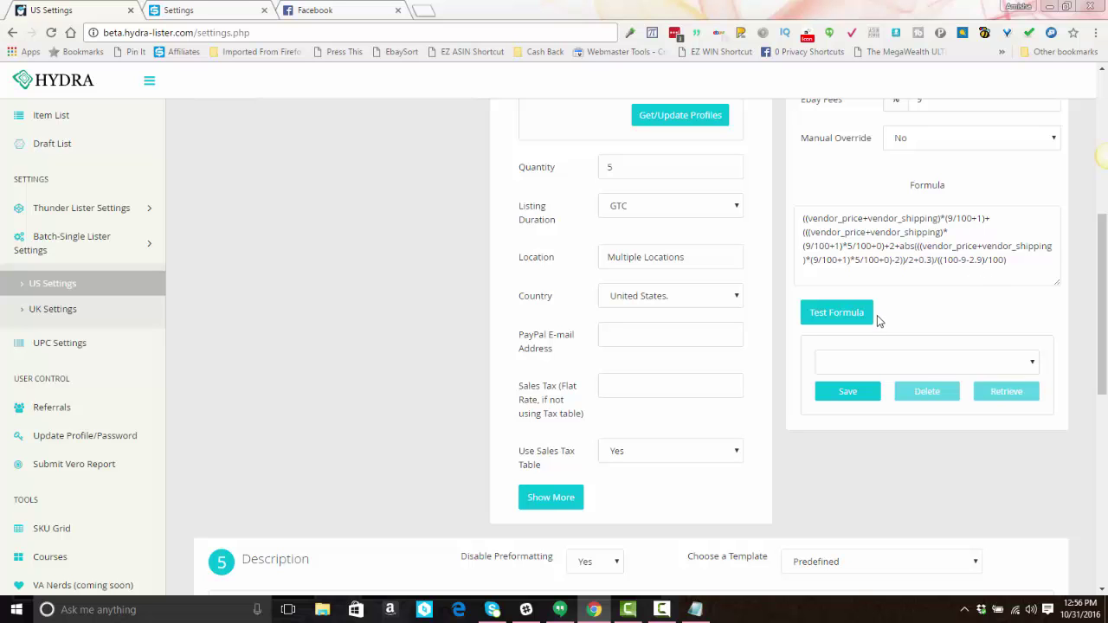
scroll(877, 311, "down", 3)
scroll(877, 314, "down", 2)
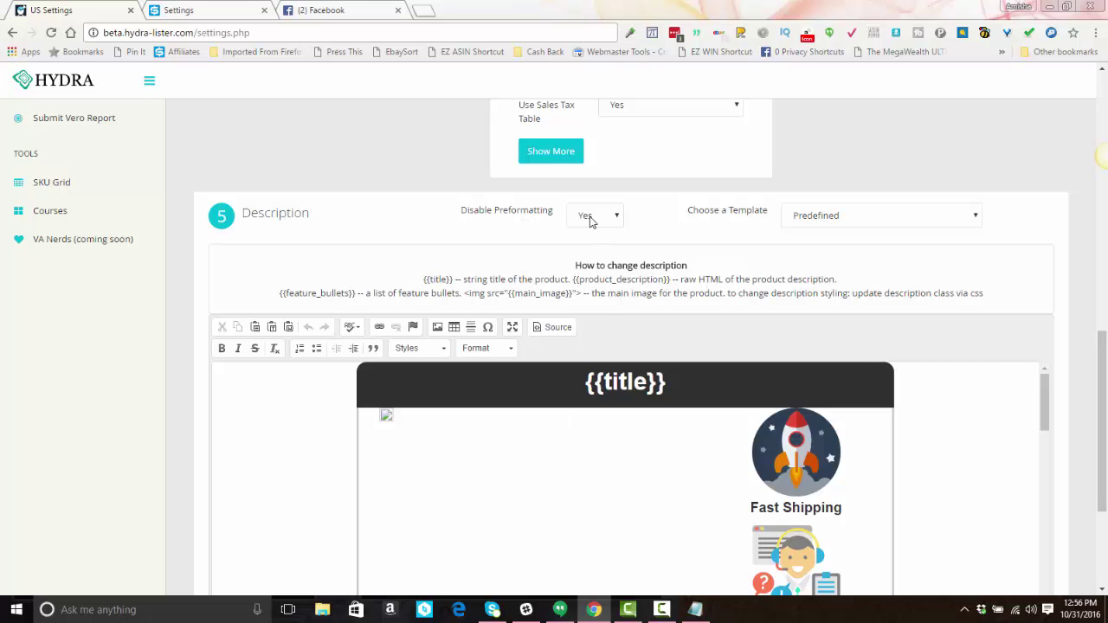
left_click(593, 218)
left_click(591, 218)
left_click(609, 220)
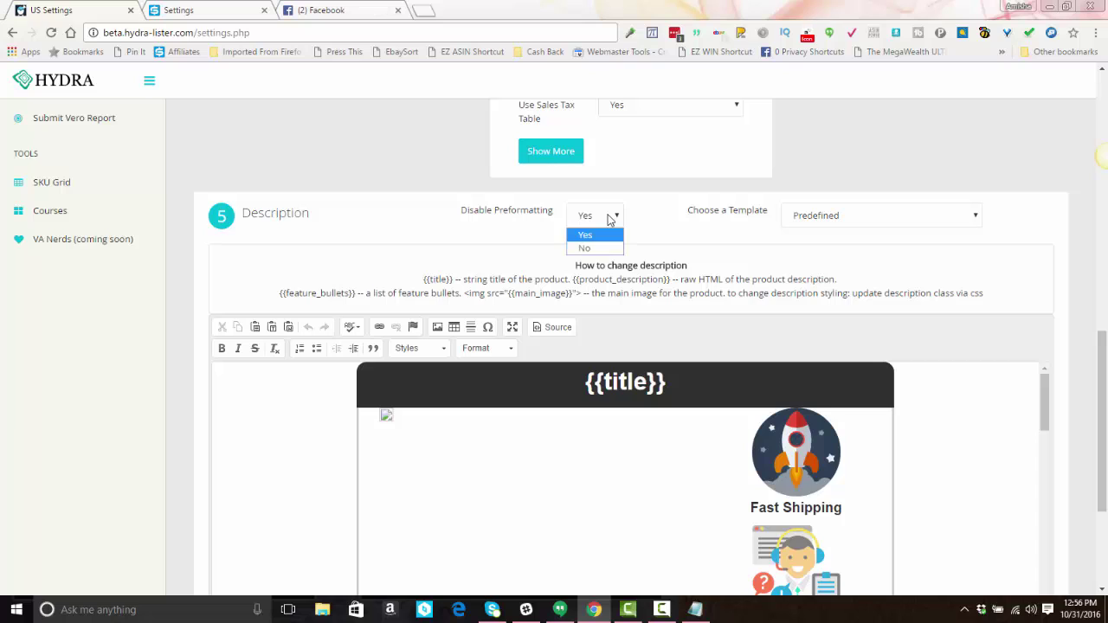
left_click(590, 249)
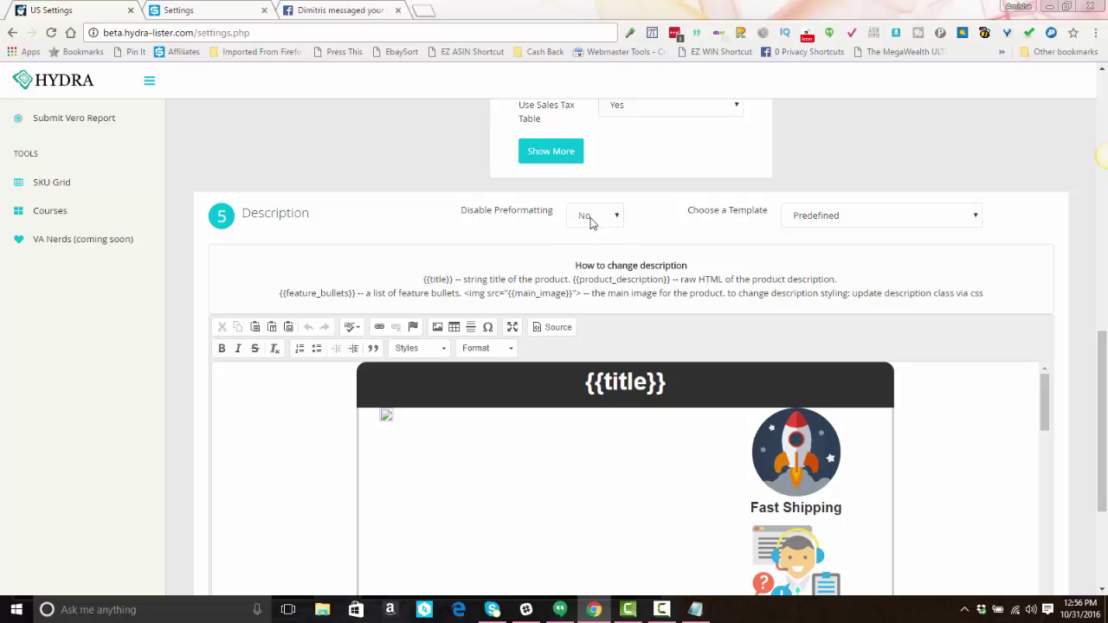
left_click(591, 221)
left_click(591, 235)
Step: Preview the Special Offers, Rocket, Simple SEO and Orange Love templates, returning to Predefined
left_click(920, 228)
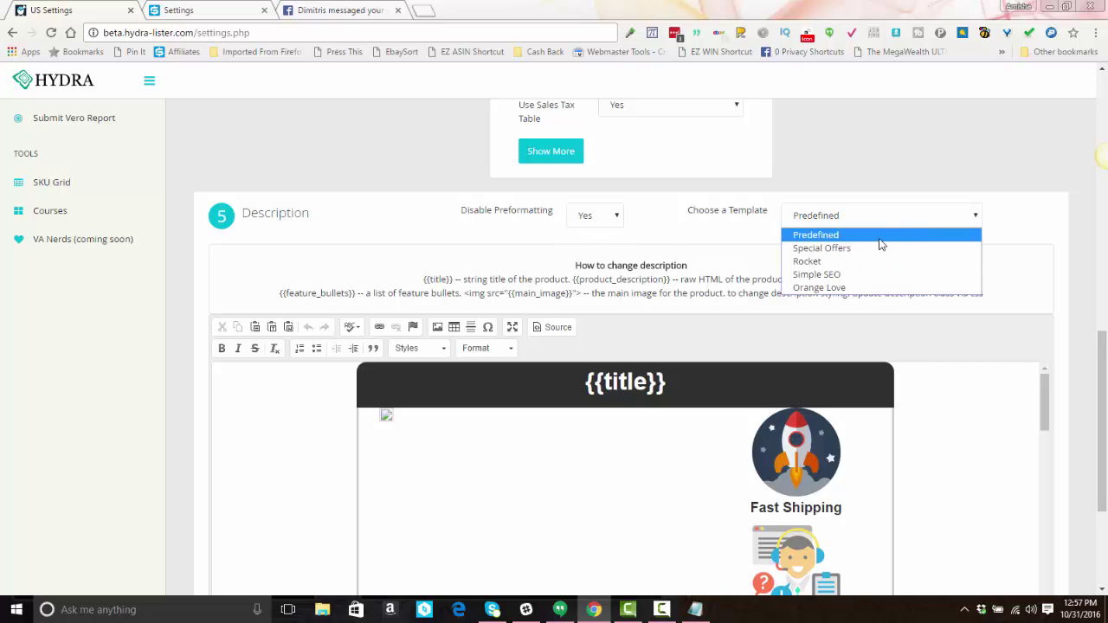
left_click(838, 254)
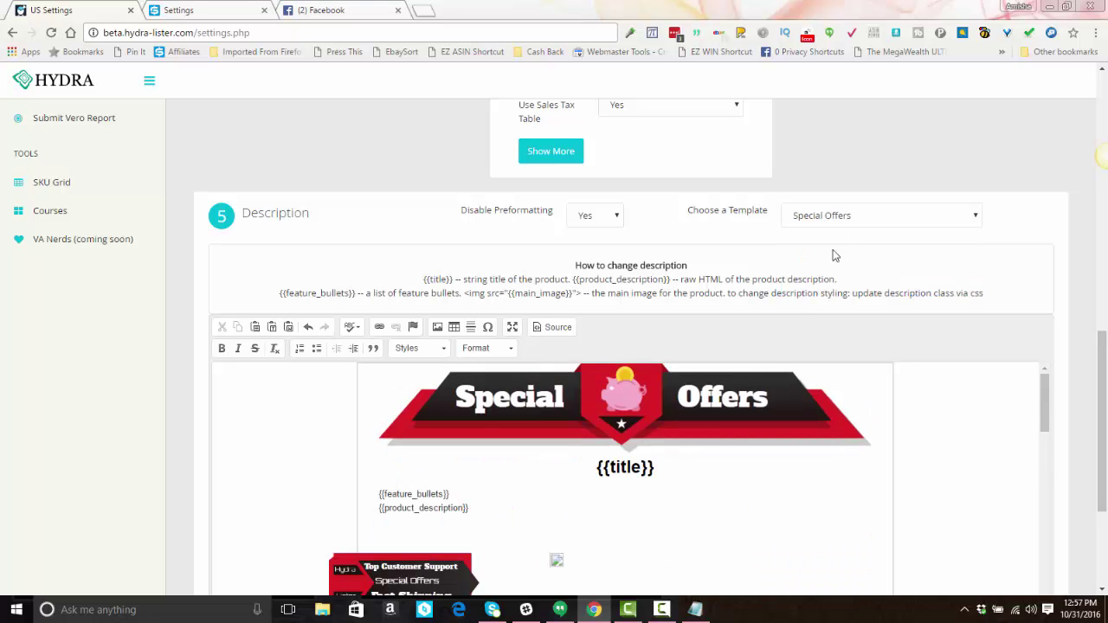
left_click(838, 220)
left_click(830, 260)
scroll(844, 246, "down", 2)
scroll(849, 225, "up", 1)
left_click(861, 149)
left_click(841, 204)
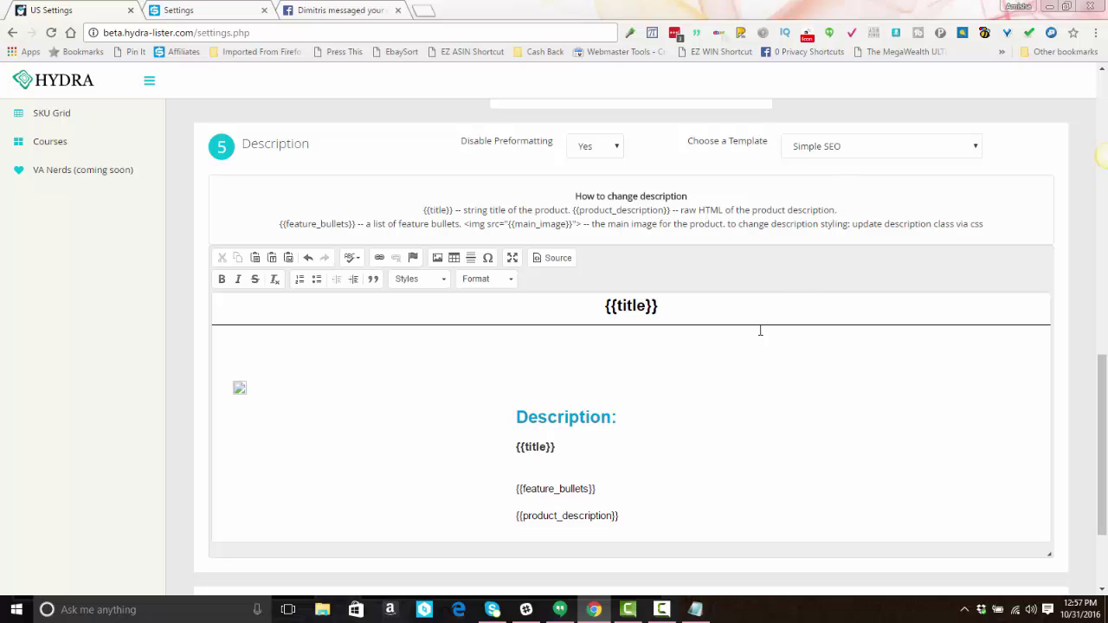
left_click(848, 148)
left_click(841, 218)
scroll(579, 396, "down", 3)
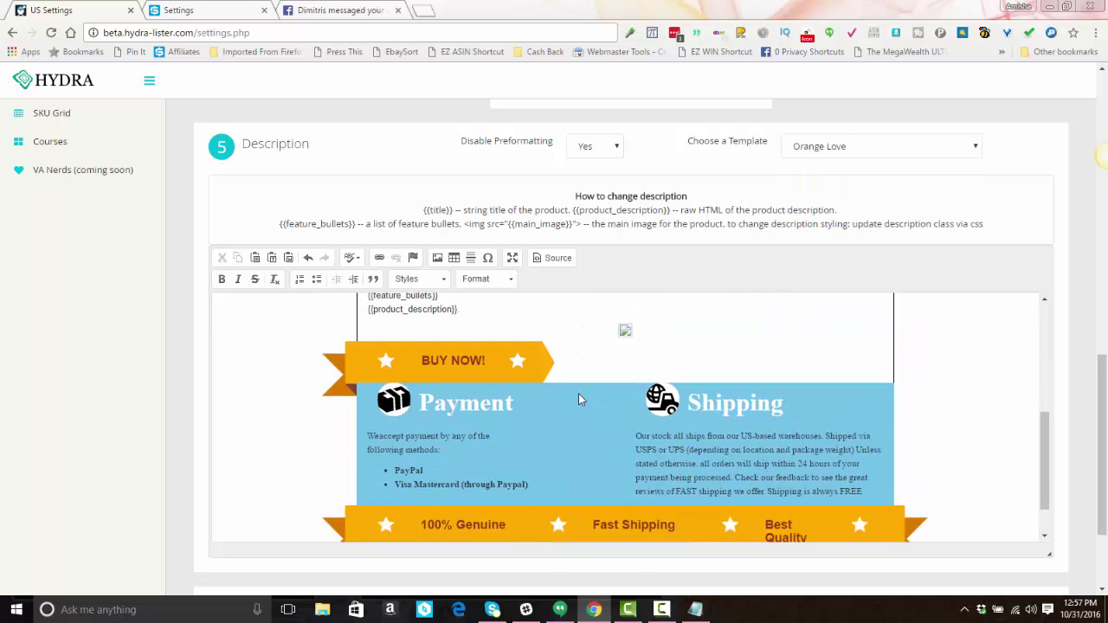
scroll(588, 396, "up", 2)
scroll(588, 396, "up", 2)
left_click(857, 148)
left_click(816, 165)
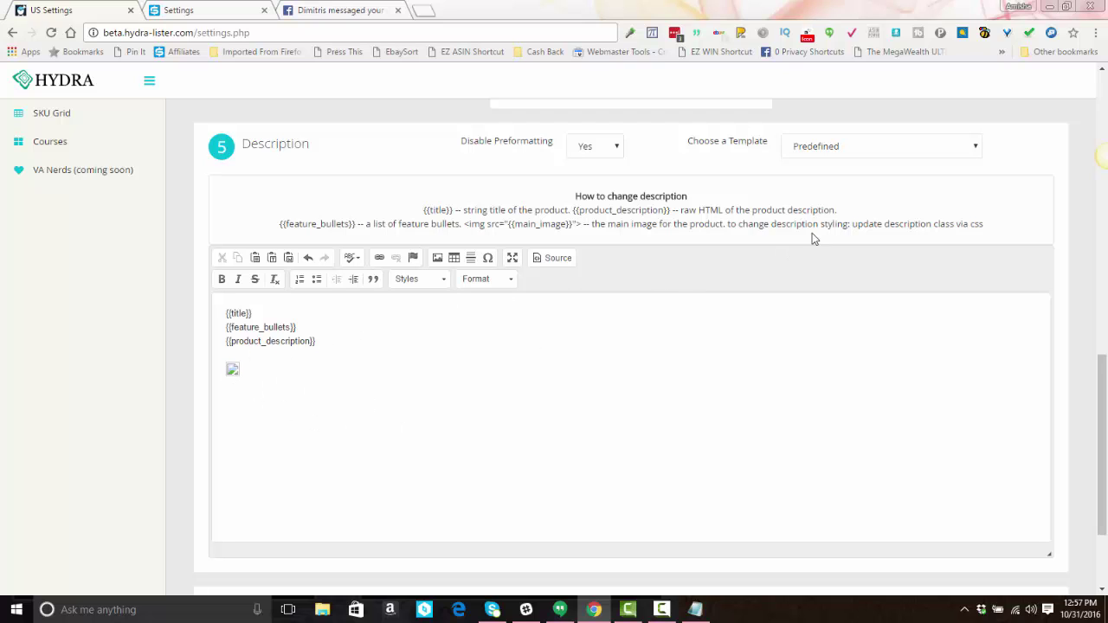
Step: Choose the Special Offers description template
left_click(873, 144)
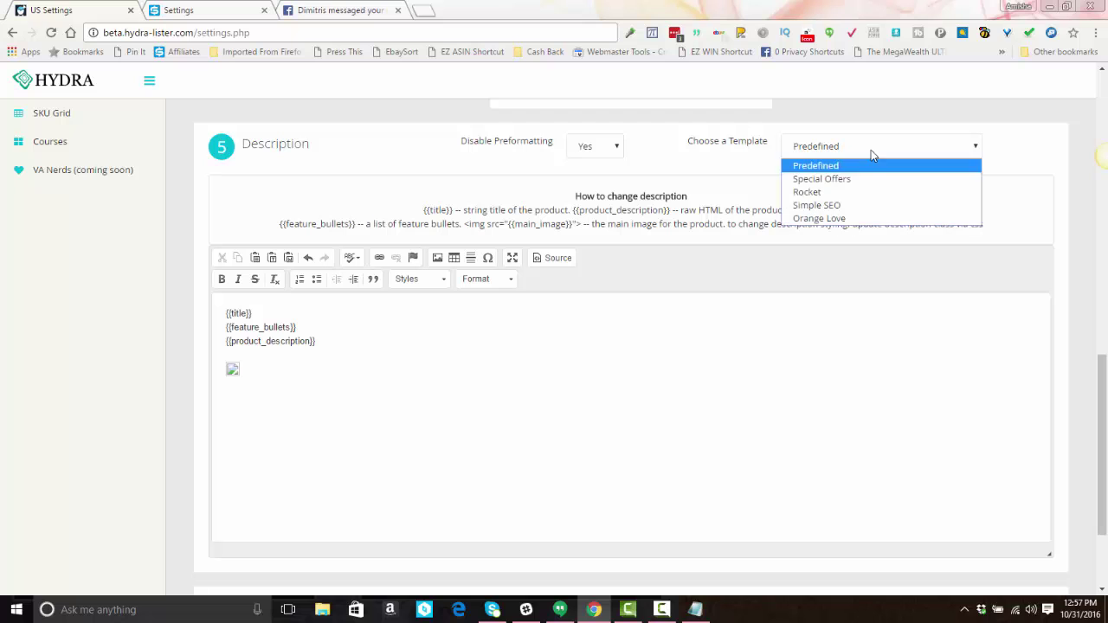
left_click(857, 180)
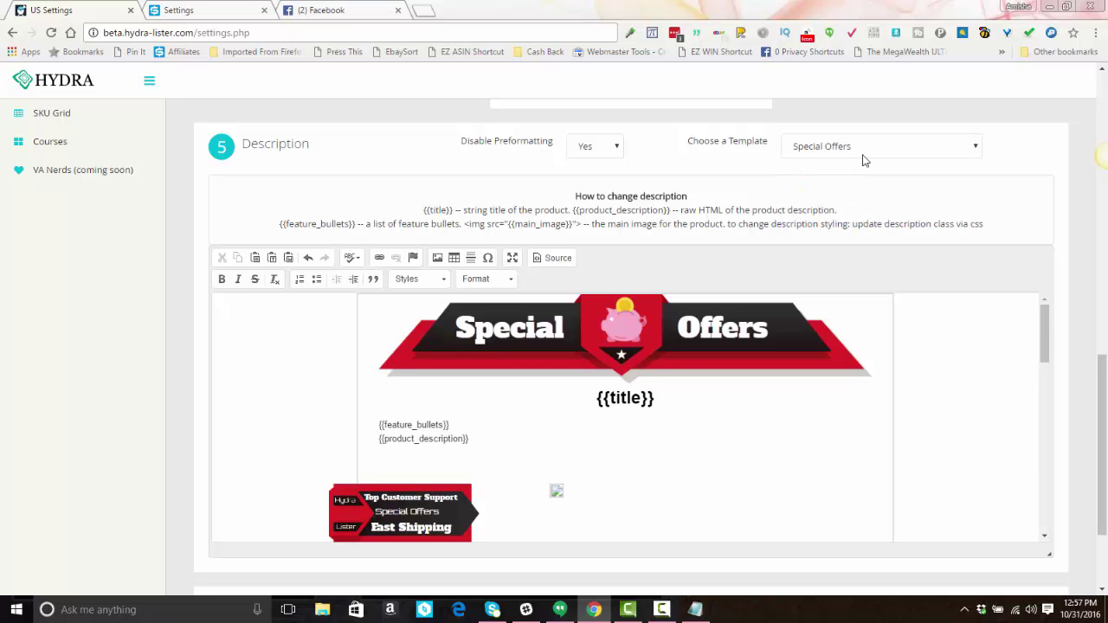
left_click(863, 154)
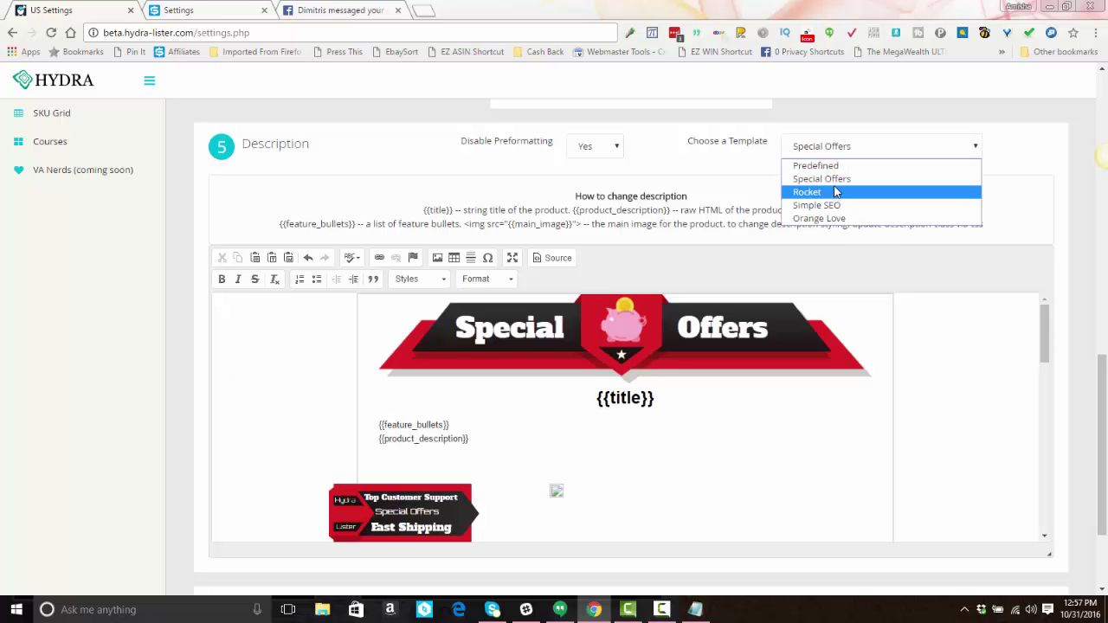
Step: Change the Special Offers discount text from UP TO -50% to -40%
key("Escape")
scroll(613, 339, "down", 2)
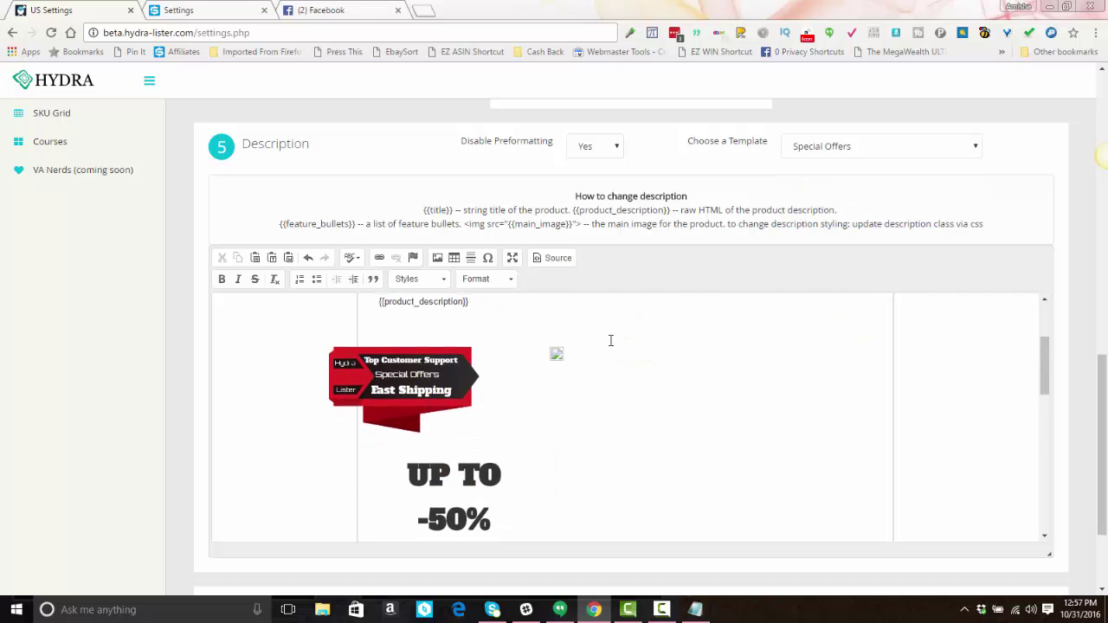
scroll(610, 341, "up", 2)
scroll(613, 411, "down", 4)
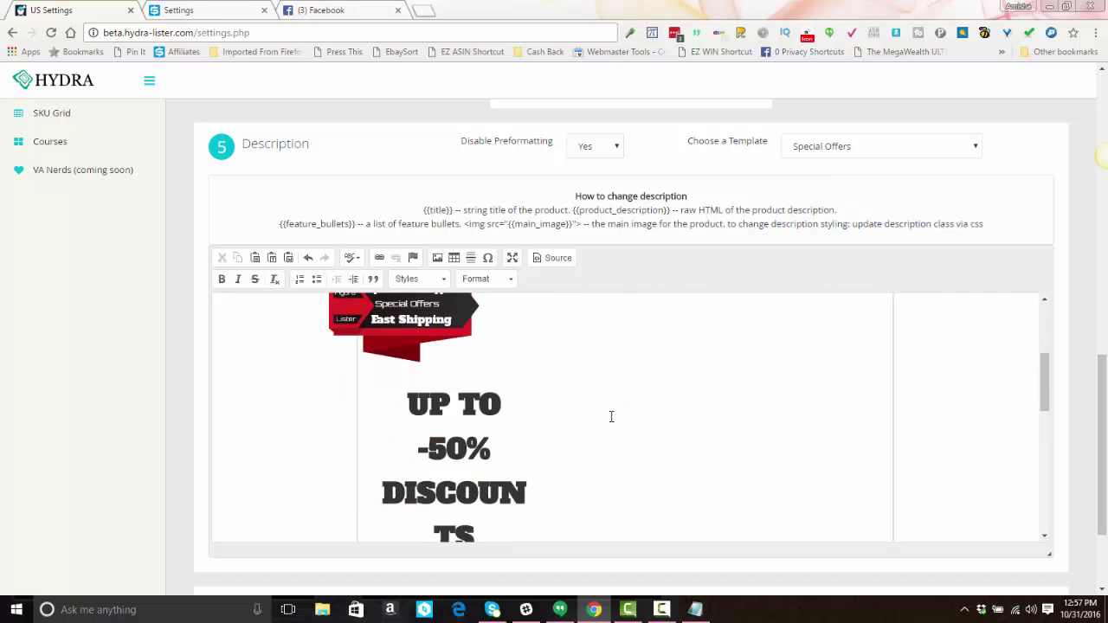
scroll(563, 389, "down", 4)
left_click(475, 334)
scroll(486, 343, "up", 2)
scroll(486, 343, "down", 1)
scroll(467, 346, "up", 2)
triple_click(418, 334)
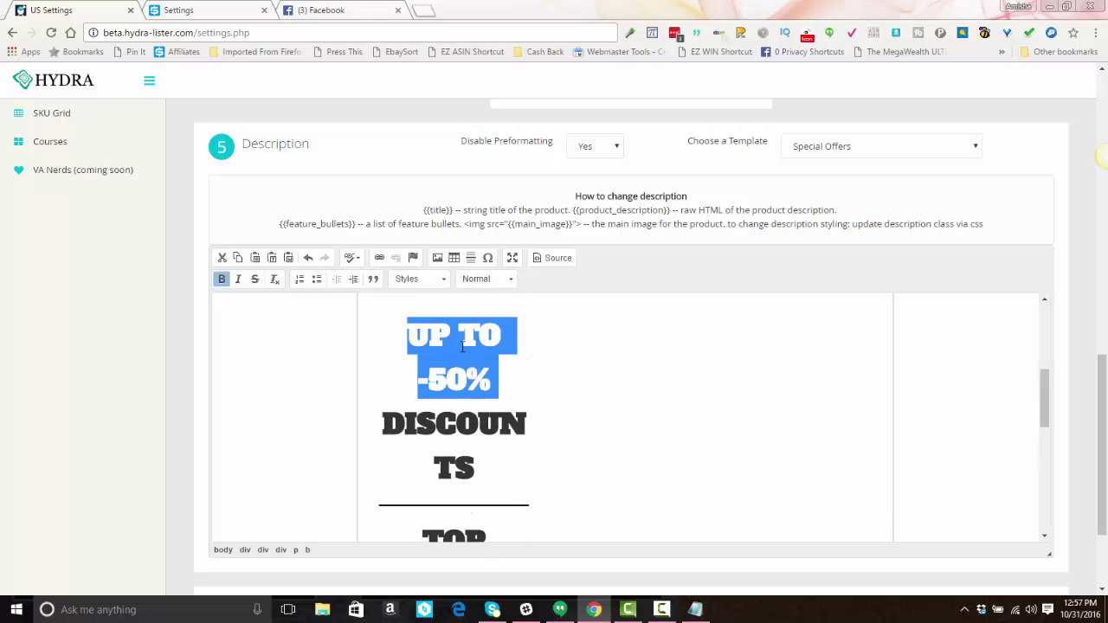
left_click_drag(427, 378, 468, 378)
type("40")
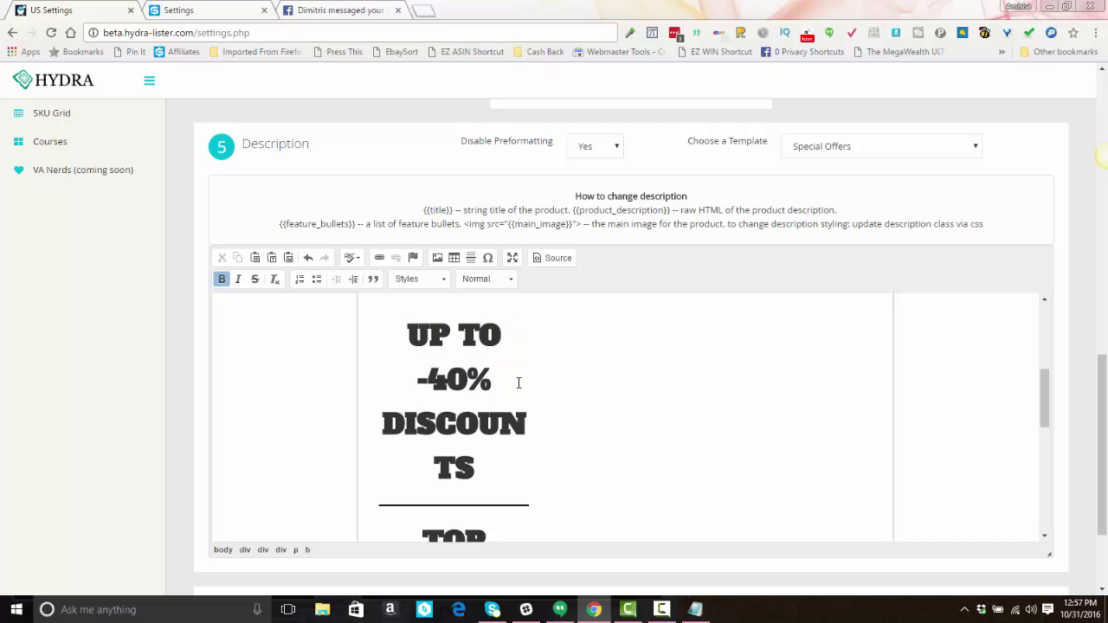
Step: Open and cancel the Bootstrap Tabs settings, then review the Payment/Shipping/Returns/Contact tabs
scroll(506, 402, "down", 4)
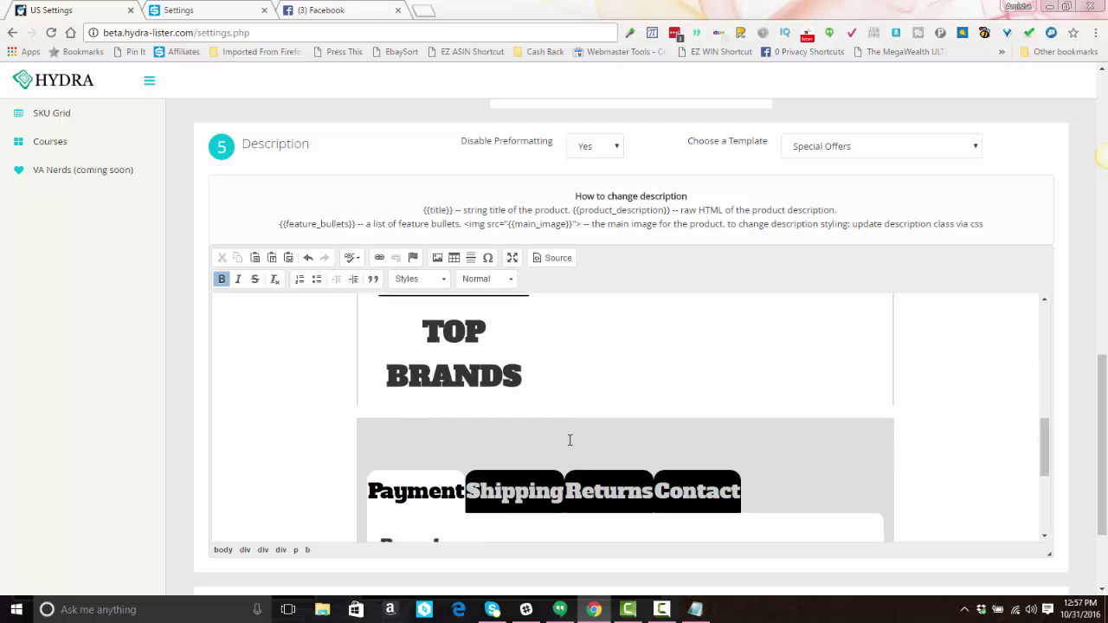
left_click(432, 460)
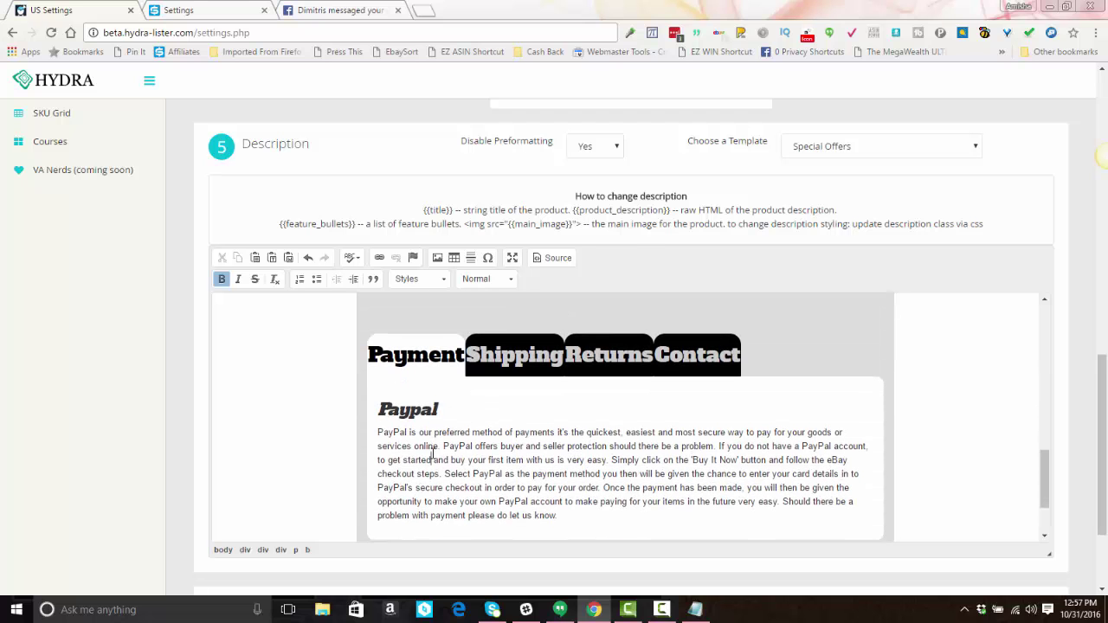
double_click(499, 446)
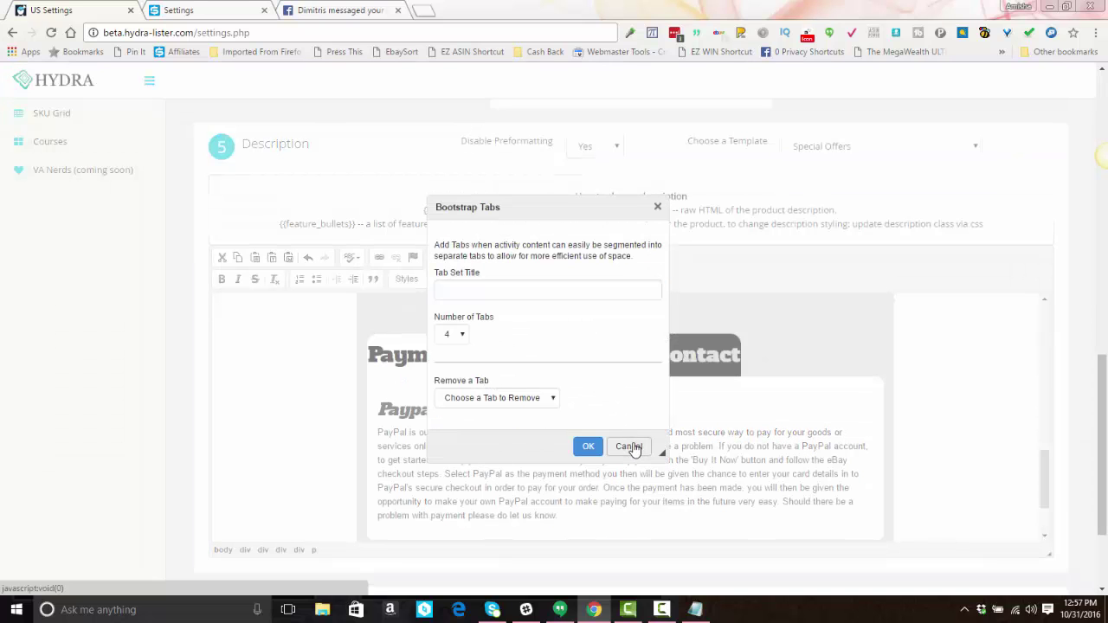
left_click(629, 447)
left_click(680, 473)
scroll(625, 468, "down", 5)
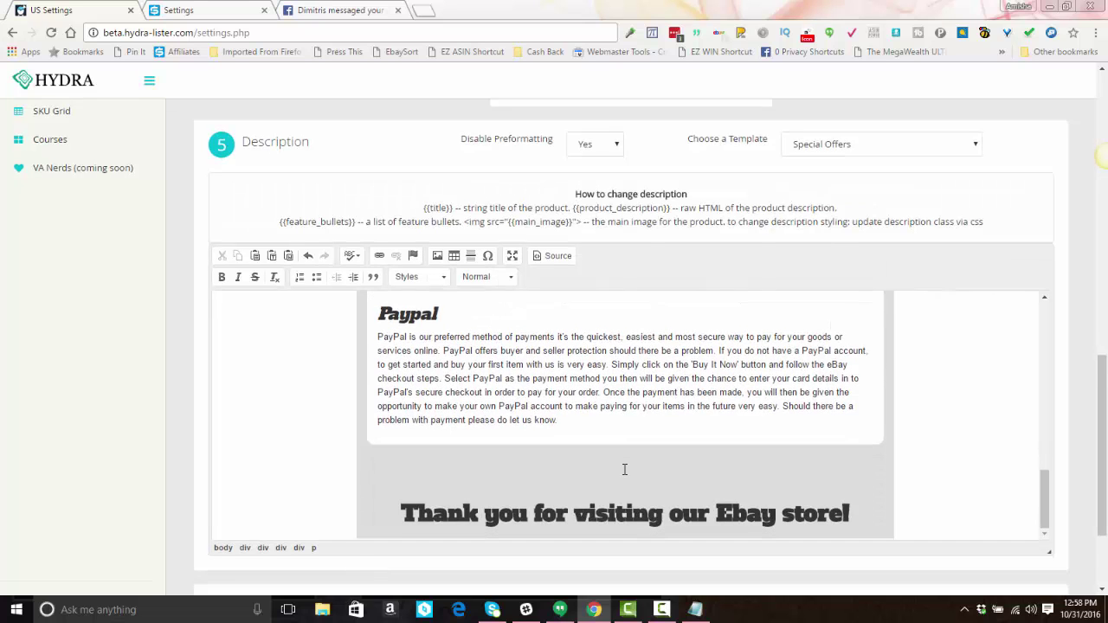
scroll(623, 467, "up", 5)
scroll(624, 467, "down", 3)
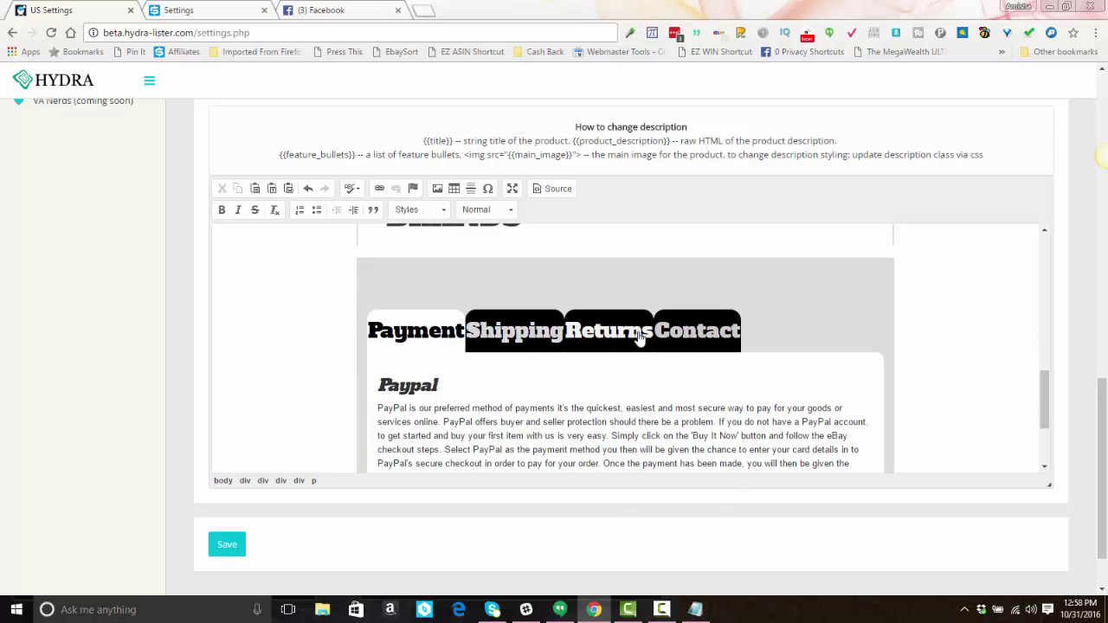
Step: Switch the description editor to HTML source and scroll through the template code
left_click(559, 188)
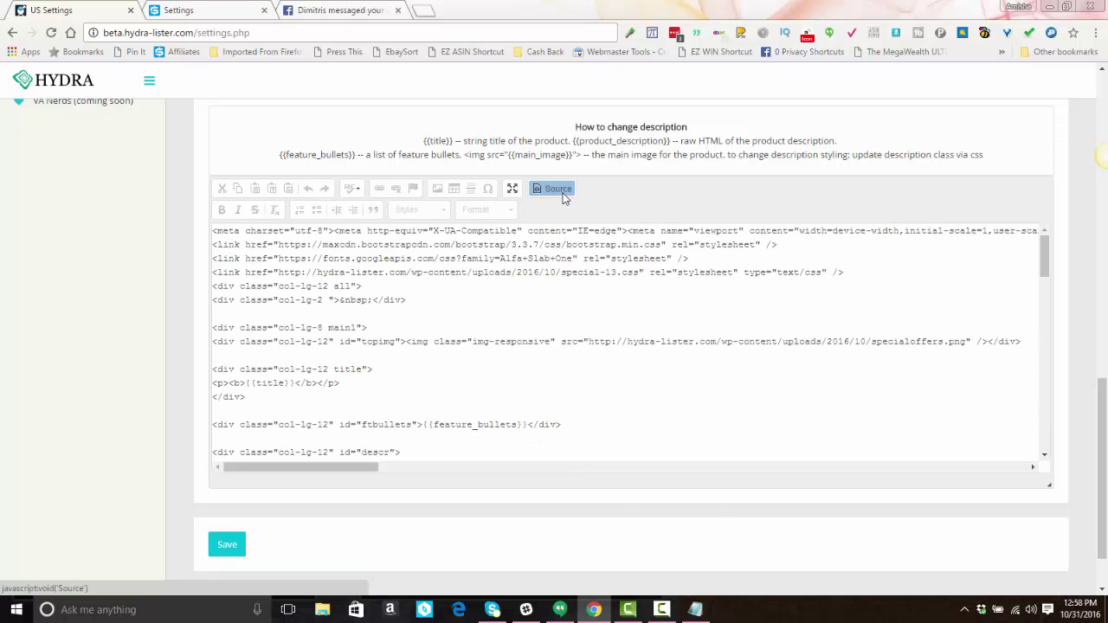
scroll(512, 327, "down", 5)
scroll(512, 325, "down", 8)
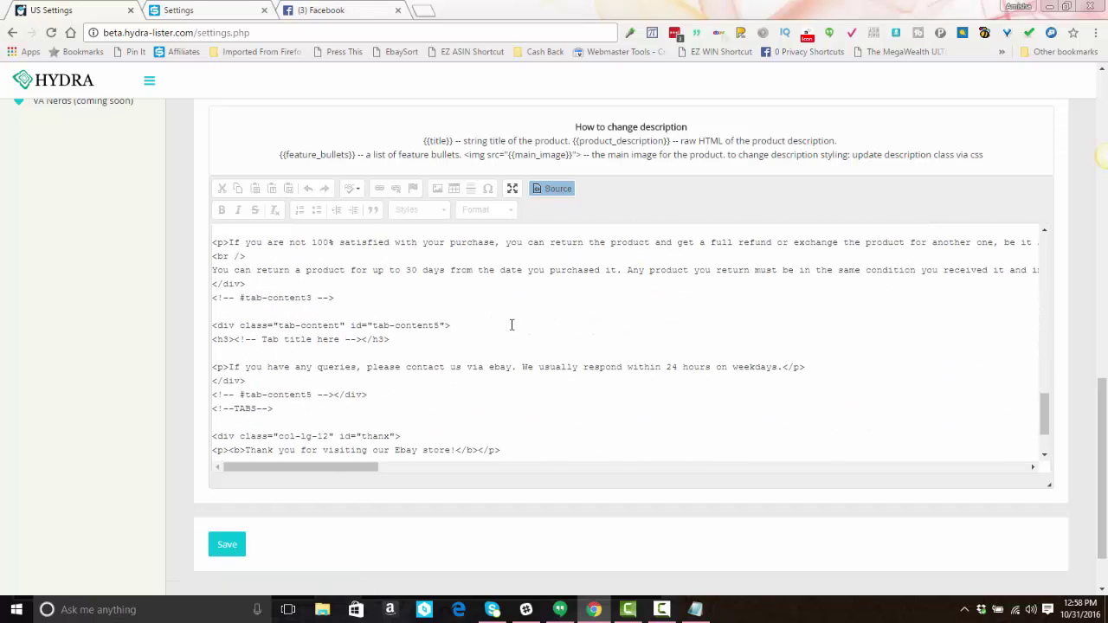
scroll(512, 325, "down", 2)
scroll(512, 325, "up", 3)
scroll(511, 325, "down", 2)
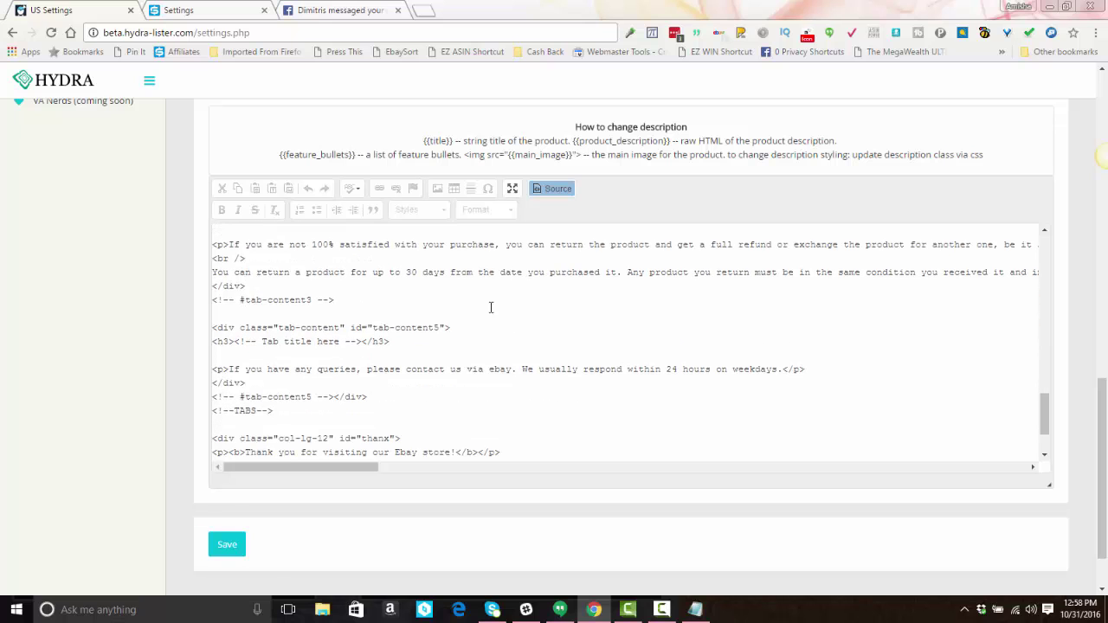
scroll(490, 307, "up", 2)
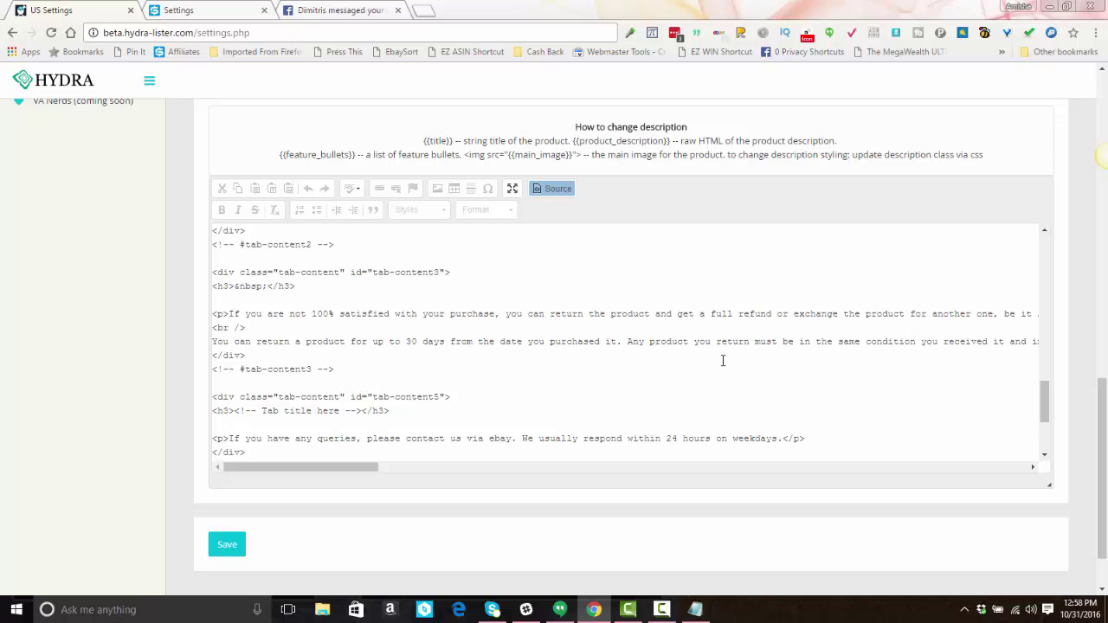
scroll(441, 390, "down", 2)
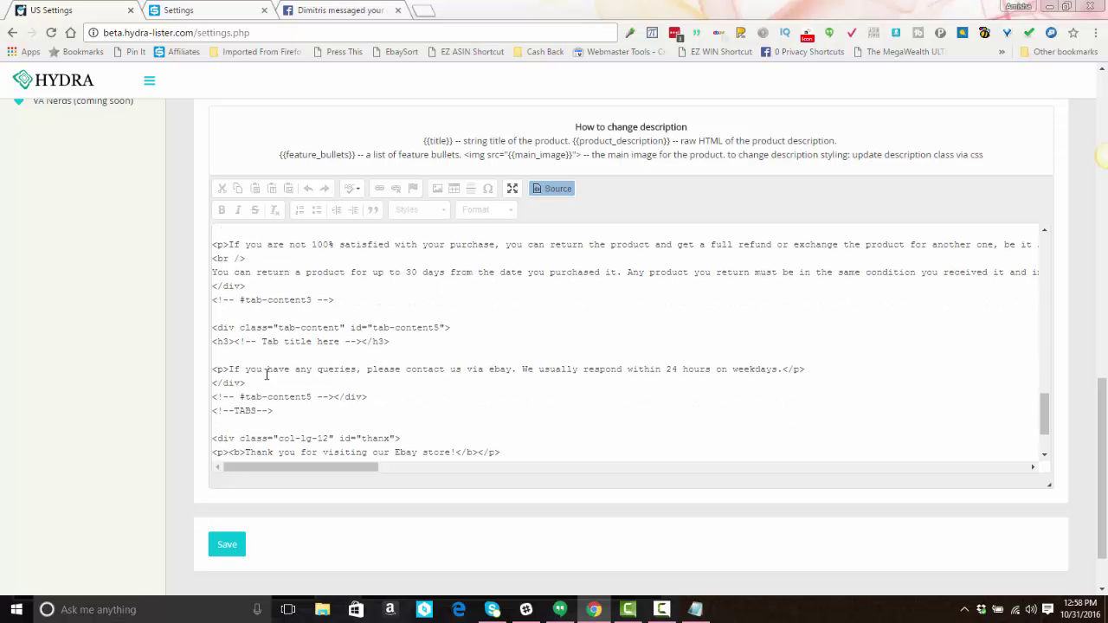
left_click(571, 369)
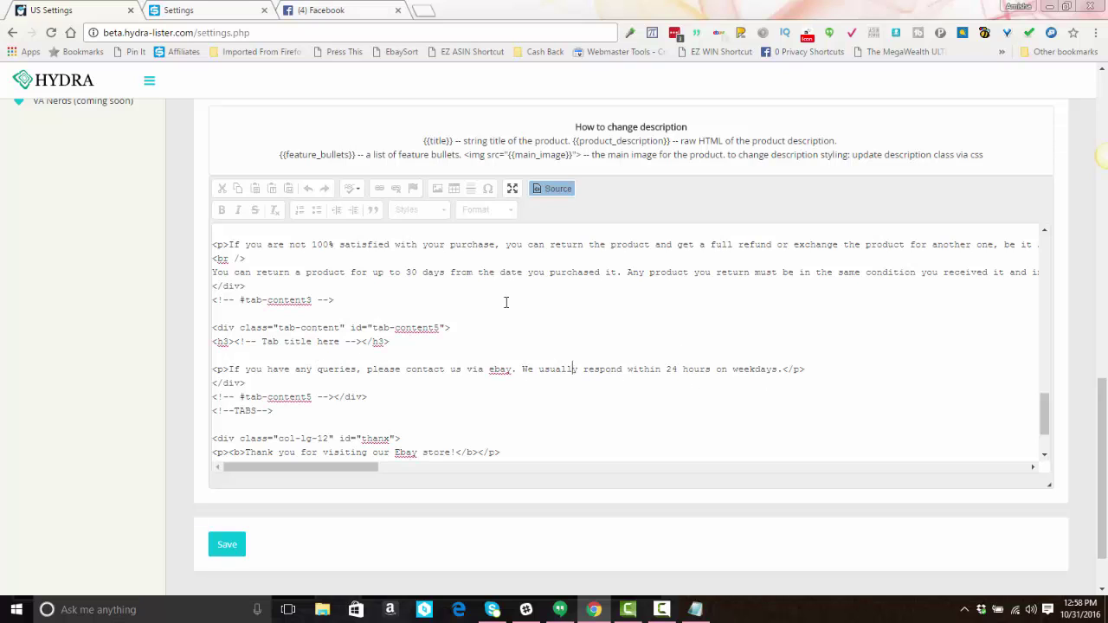
Step: Toggle Source off, on and off again to show the rendered Special Offers preview
left_click(562, 189)
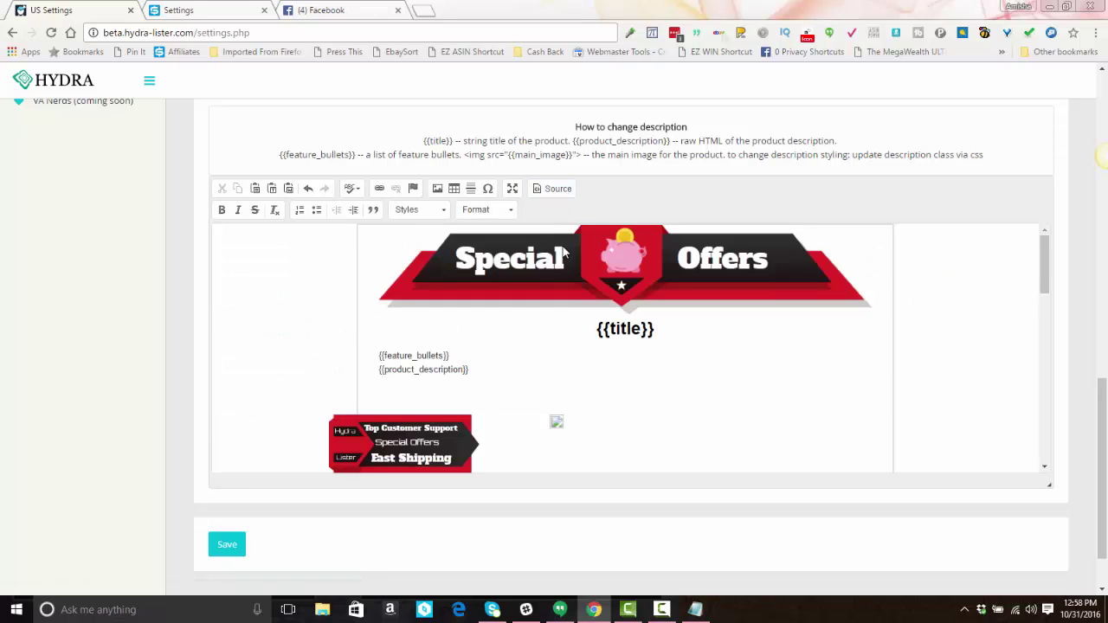
left_click(536, 191)
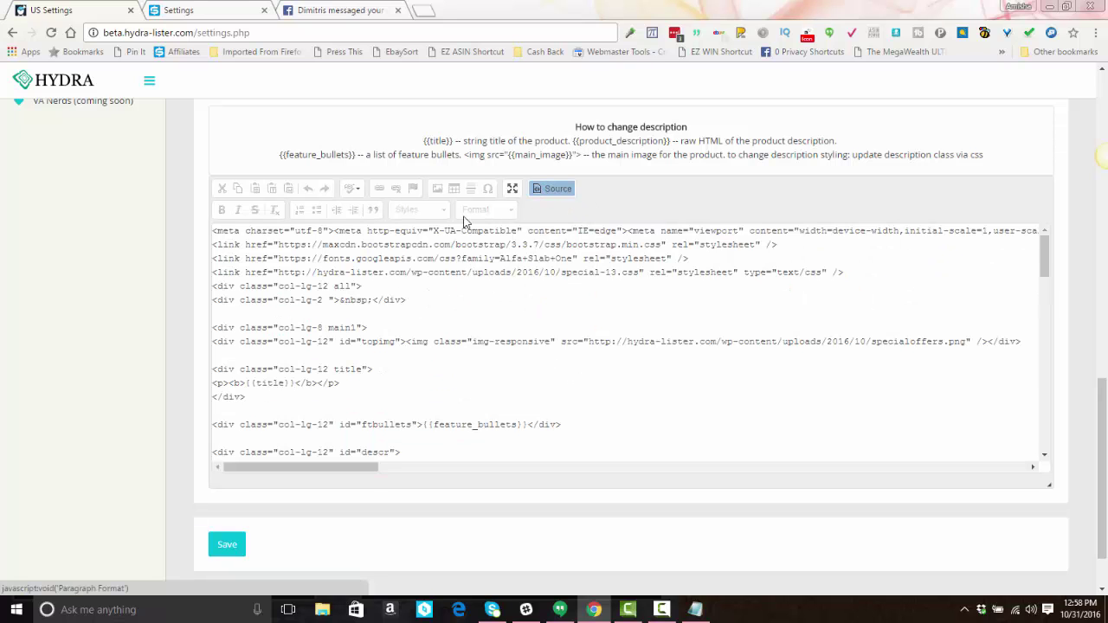
left_click(555, 192)
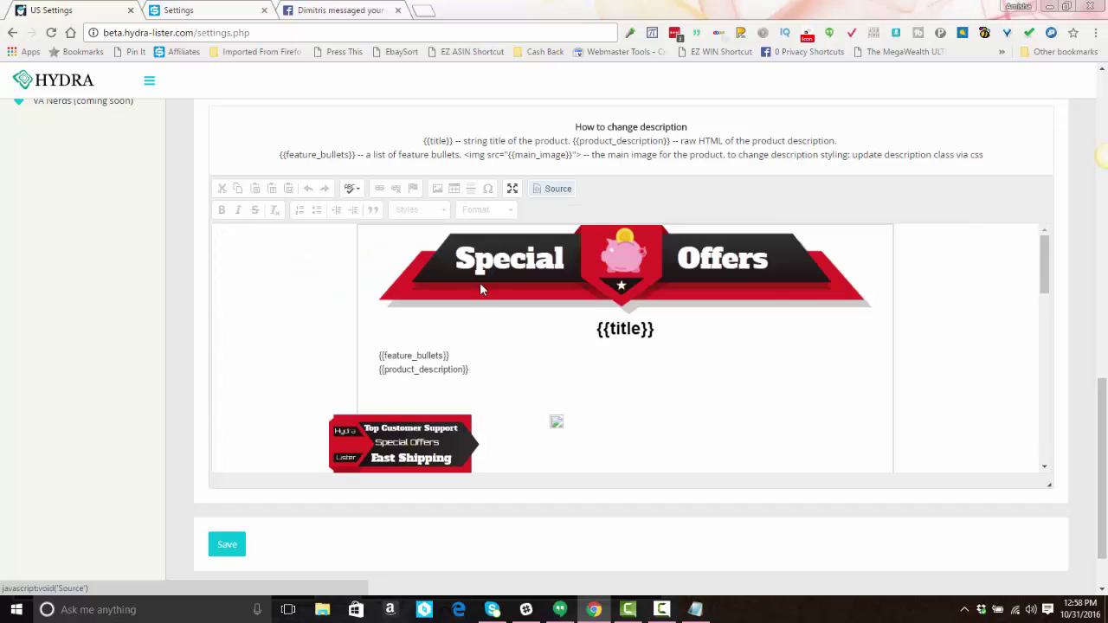
Step: Switch the description template to Predefined
scroll(872, 191, "up", 2)
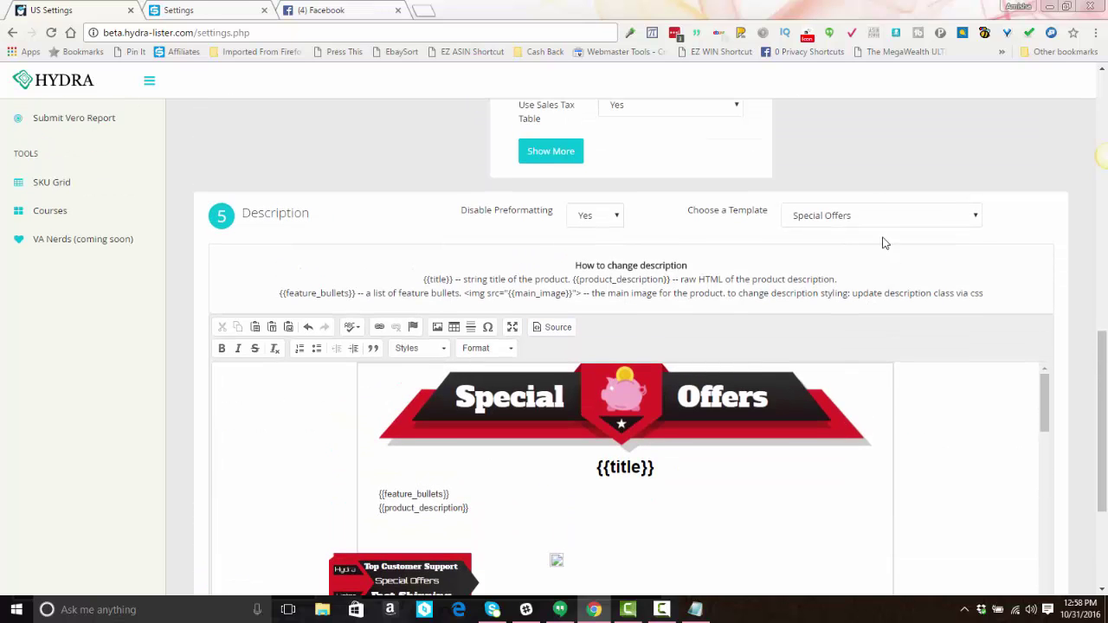
left_click(871, 220)
left_click(866, 224)
key("Up")
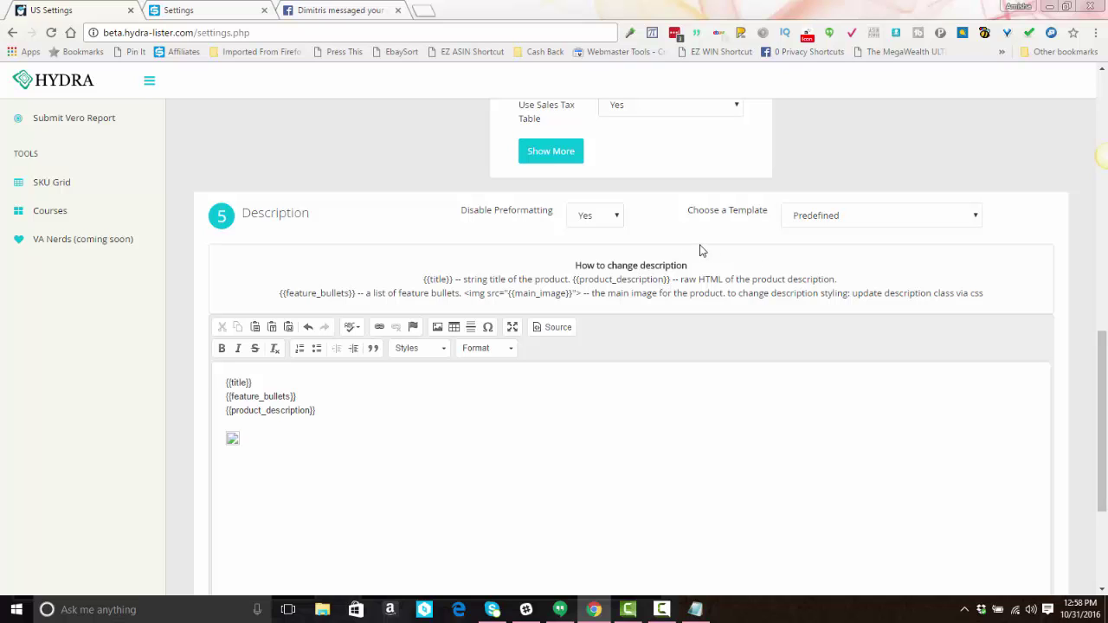
Step: Delete all of the Predefined template's HTML source and bring up the saved template in Notepad
left_click(554, 328)
left_click_drag(435, 440, 162, 358)
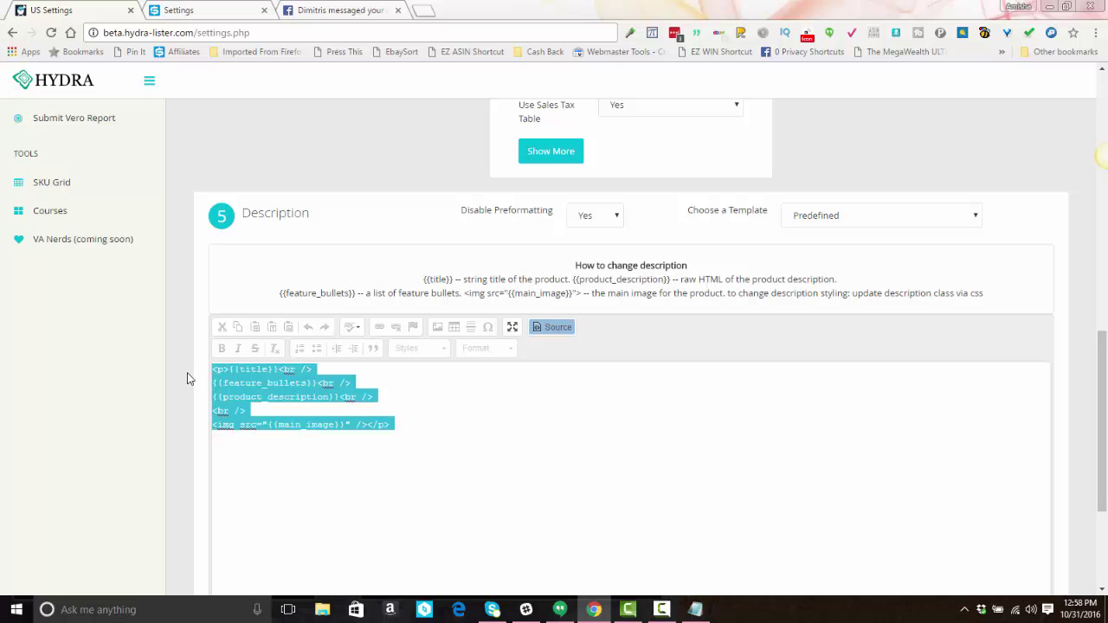
key("Delete")
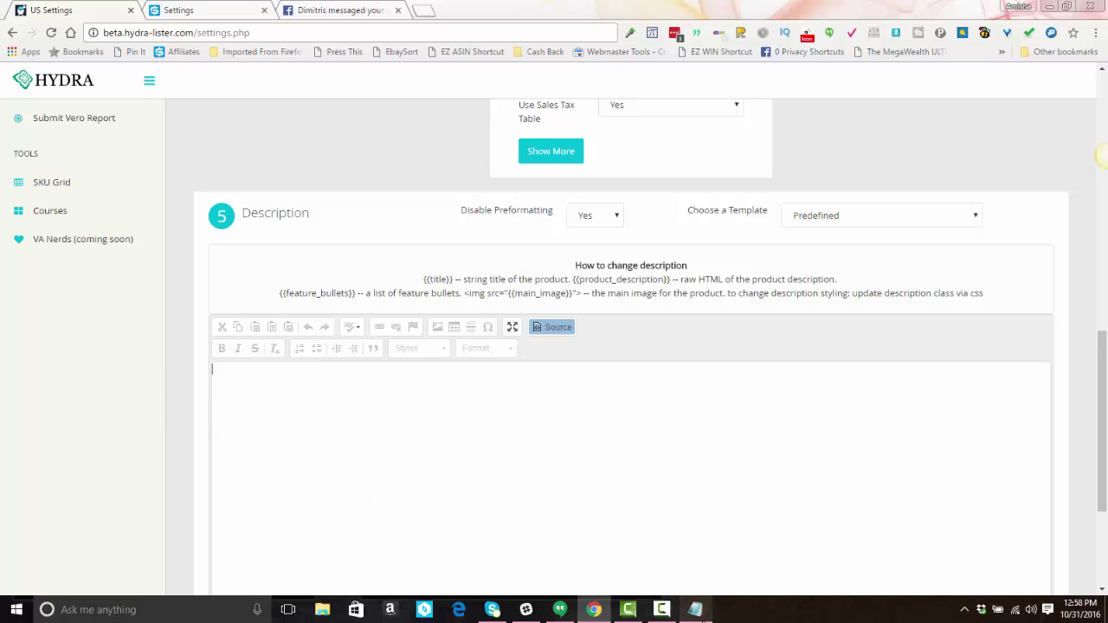
left_click(695, 610)
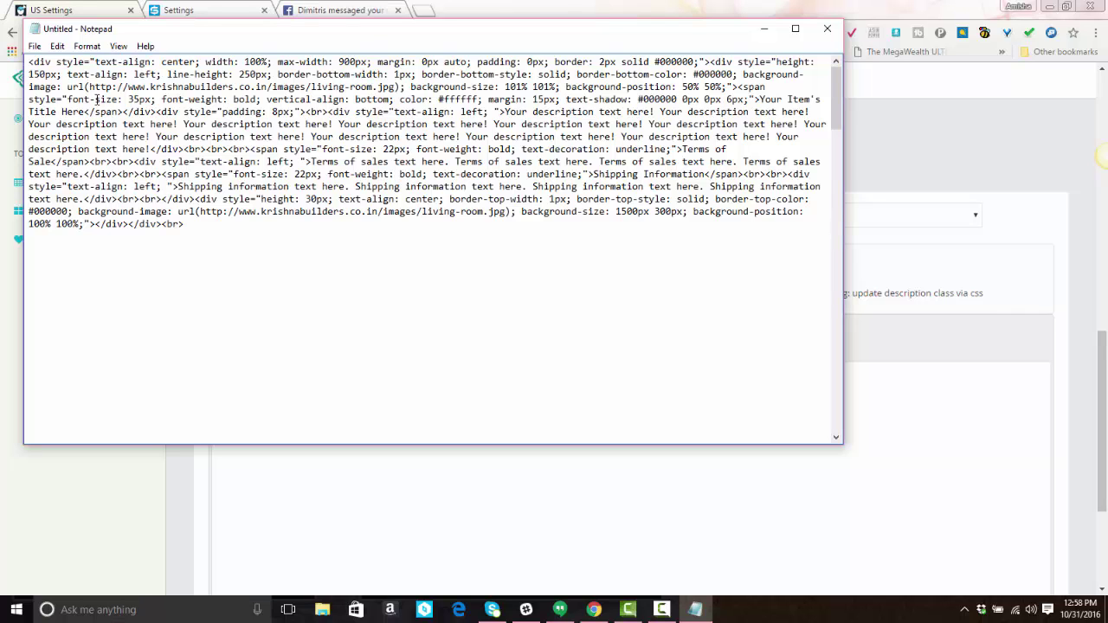
Step: Select the entire custom HTML description template text in Notepad
scroll(95, 99, "down", 2)
scroll(95, 100, "up", 2)
left_click_drag(29, 61, 188, 229)
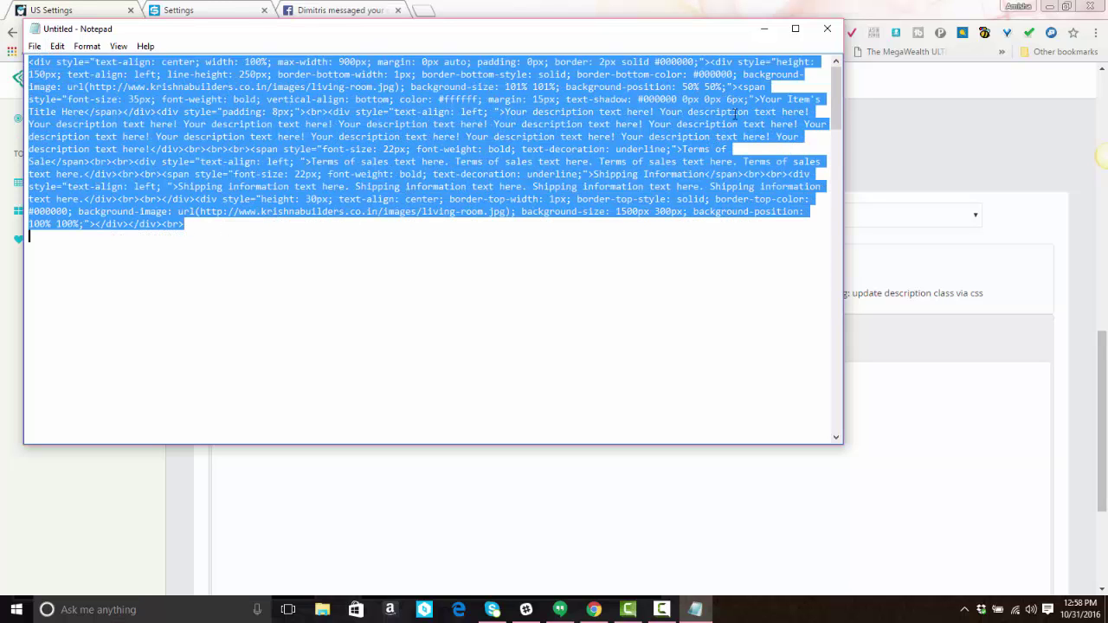
Step: Paste the custom HTML template into the empty description source and preview it rendered
left_click(764, 28)
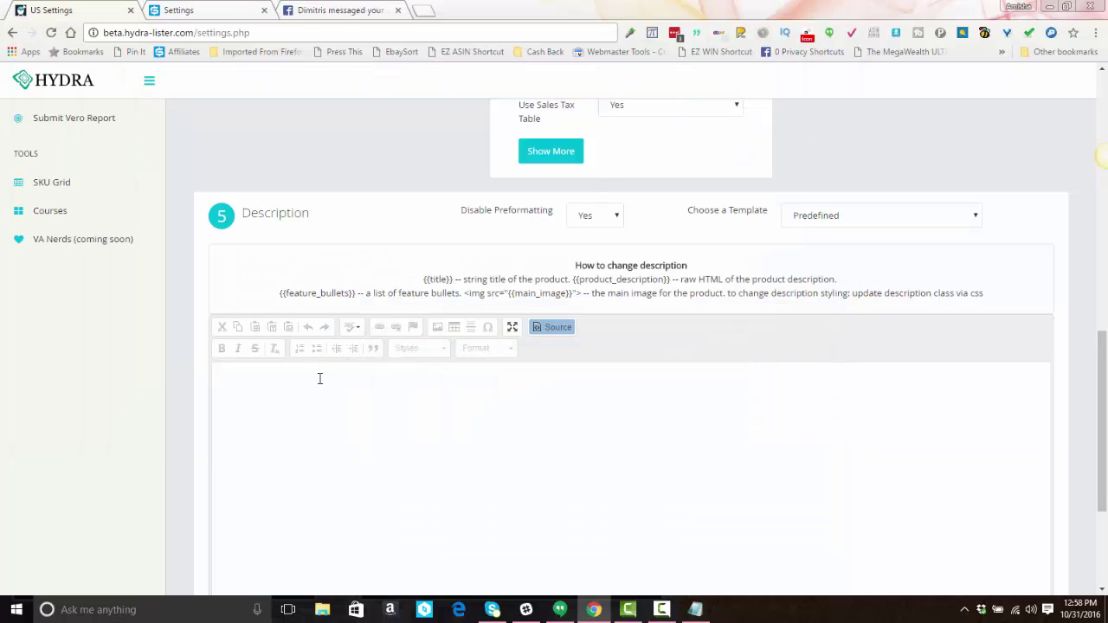
key("ctrl+v")
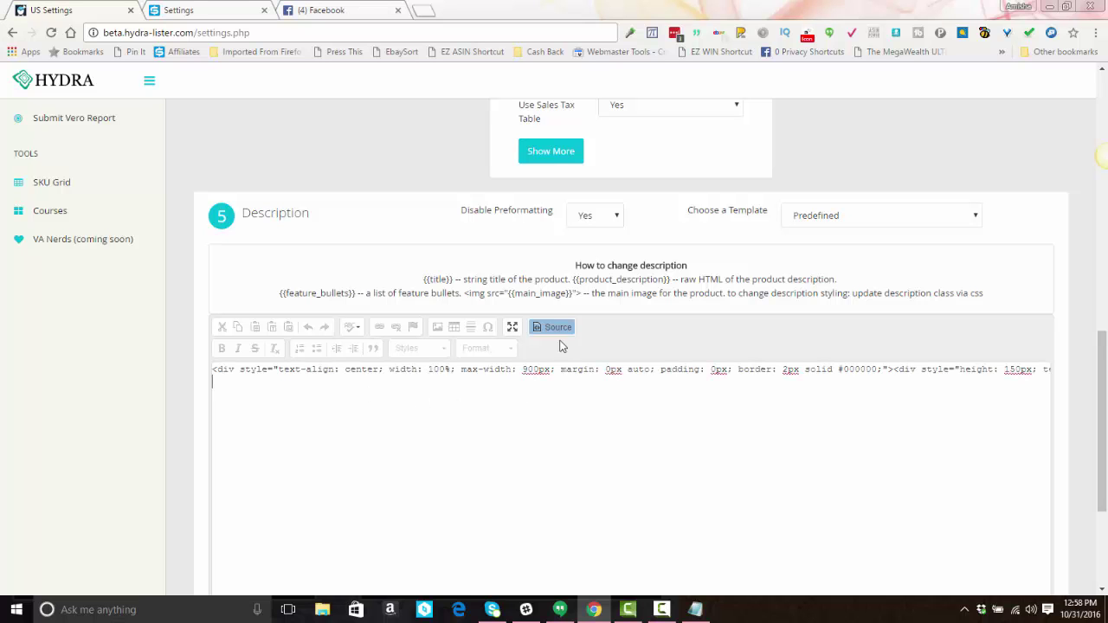
left_click(544, 328)
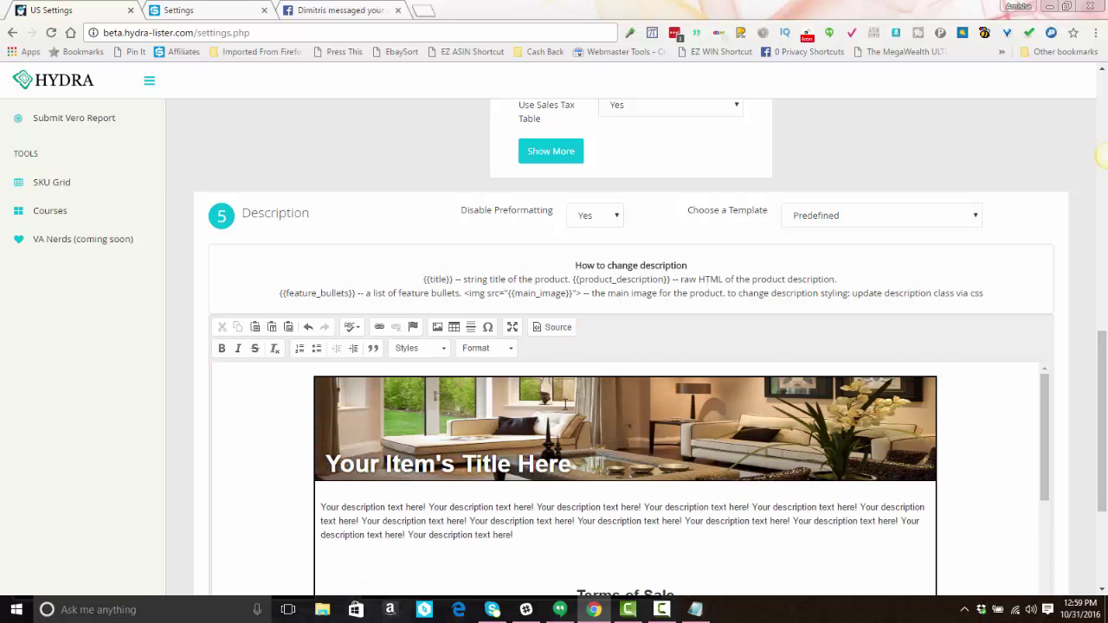
scroll(568, 402, "down", 5)
scroll(565, 411, "up", 5)
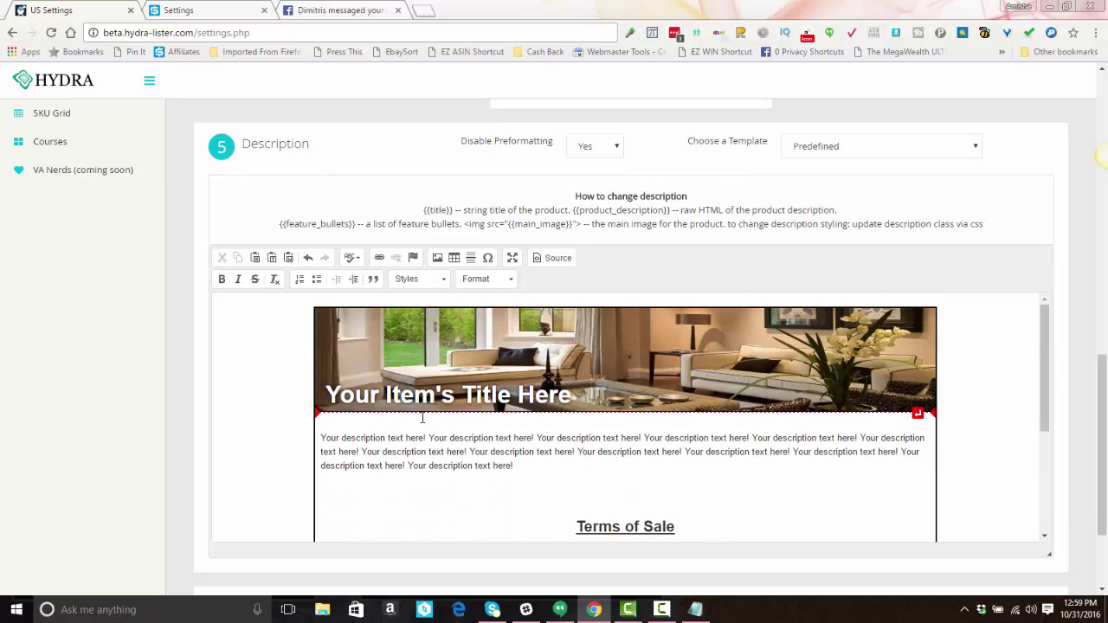
Step: Replace the banner's placeholder title 'Your Item's Title Here' with {{title}}
left_click(372, 398)
left_click(327, 394)
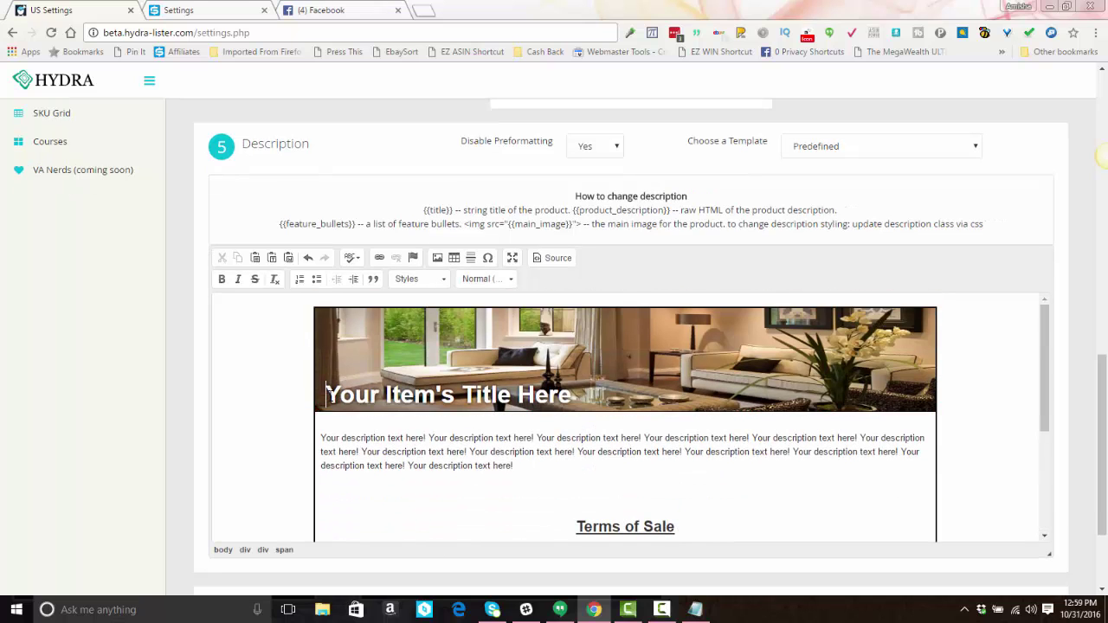
left_click_drag(327, 395, 572, 395)
left_click(572, 395)
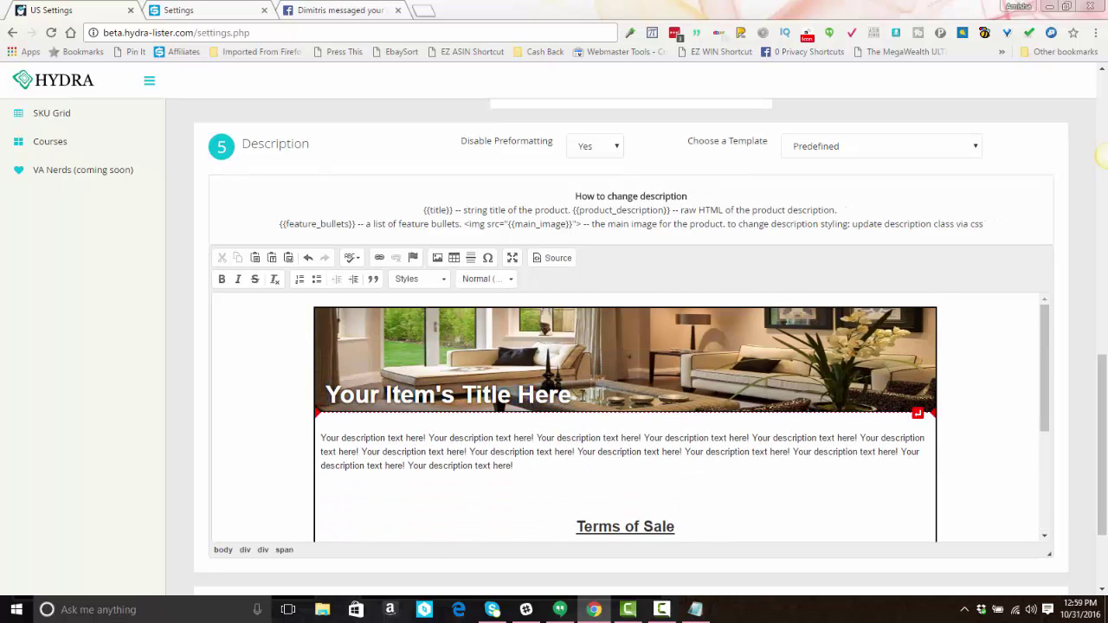
key("BackSpace")
key("BackSpace")
key("BackSpace")
key("BackSpace")
key("BackSpace")
key("BackSpace")
key("BackSpace")
key("BackSpace")
key("BackSpace")
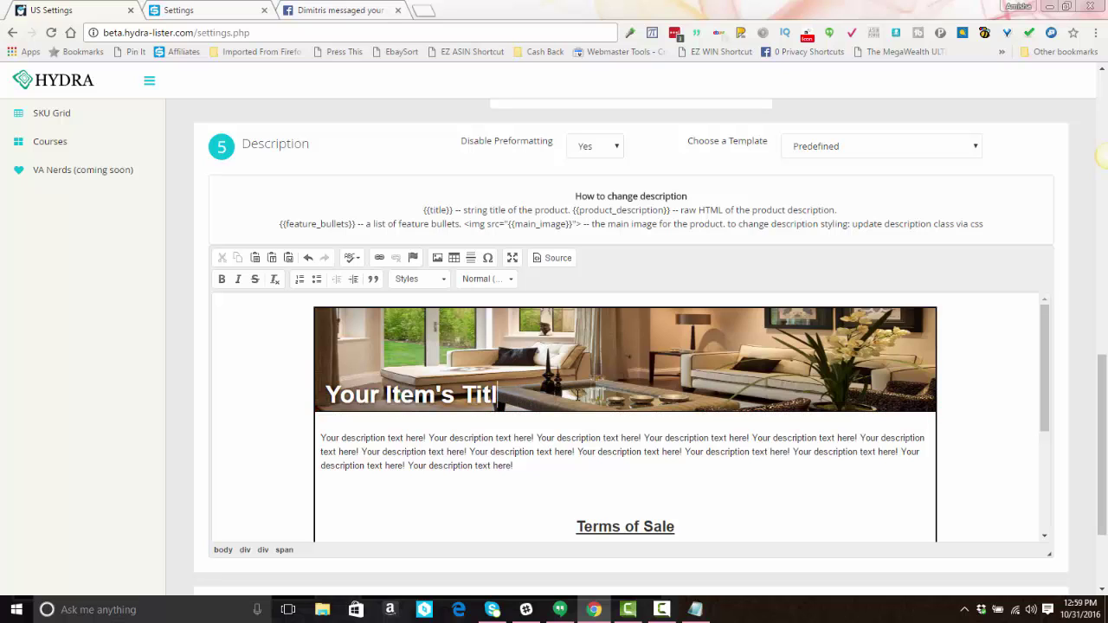
key("BackSpace")
key("BackSpace")
key("BackSpace")
key("BackSpace")
key("BackSpace")
key("BackSpace")
key("BackSpace")
key("BackSpace")
key("BackSpace")
key("BackSpace")
key("BackSpace")
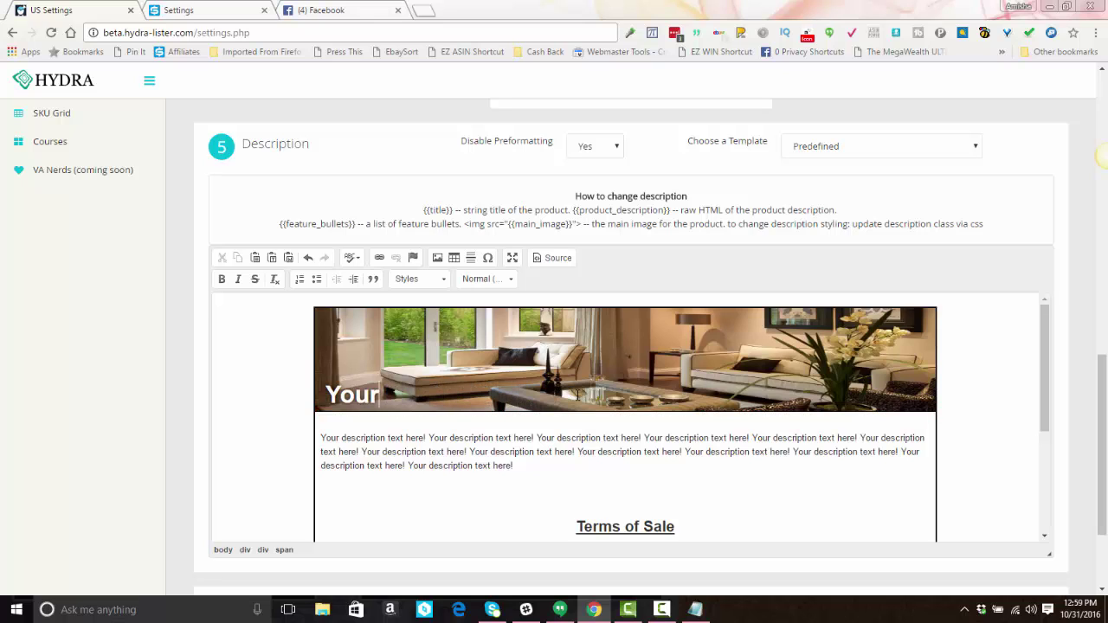
key("BackSpace")
key("BackSpace")
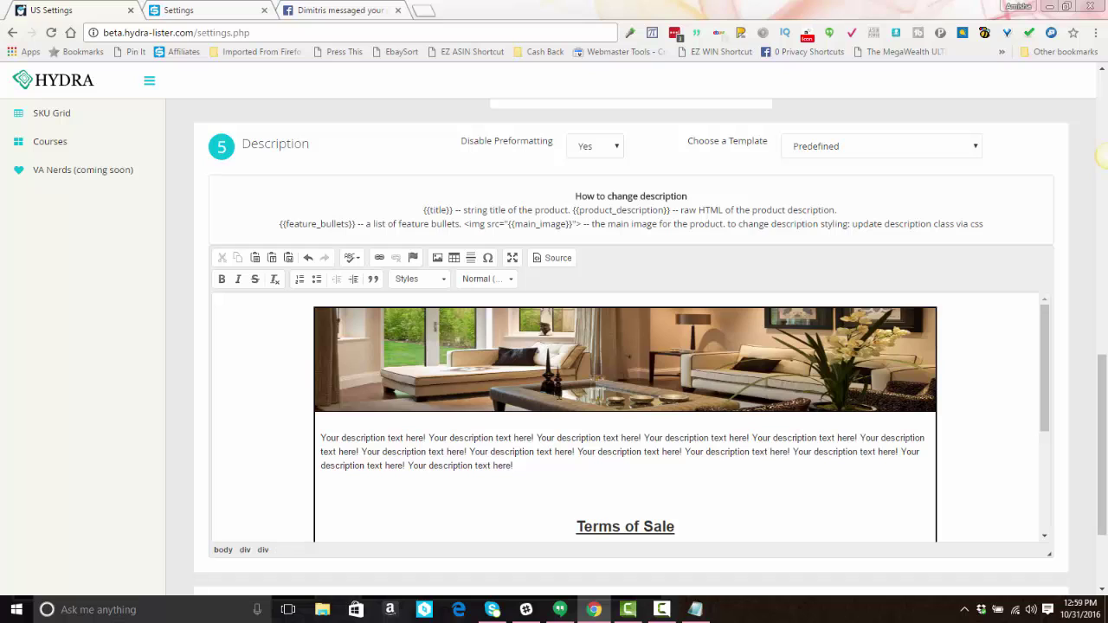
type("{{titl")
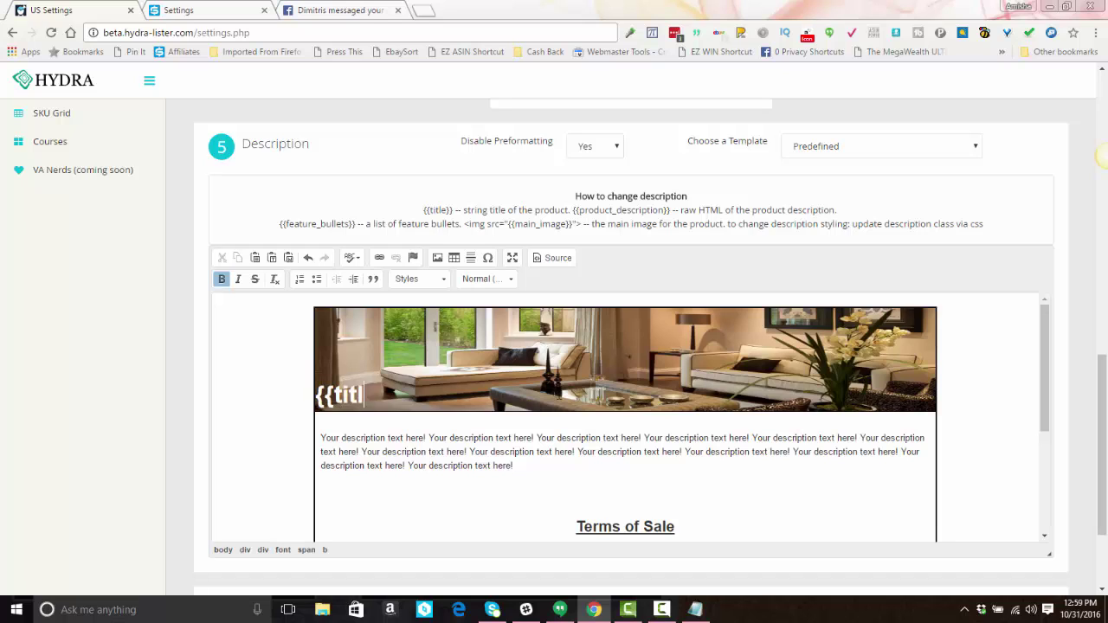
type("e}}")
Step: Review the {{title}}, {{feature_bullets}}, {{product_description}} and main image tags in the help notes
left_click_drag(424, 210, 451, 210)
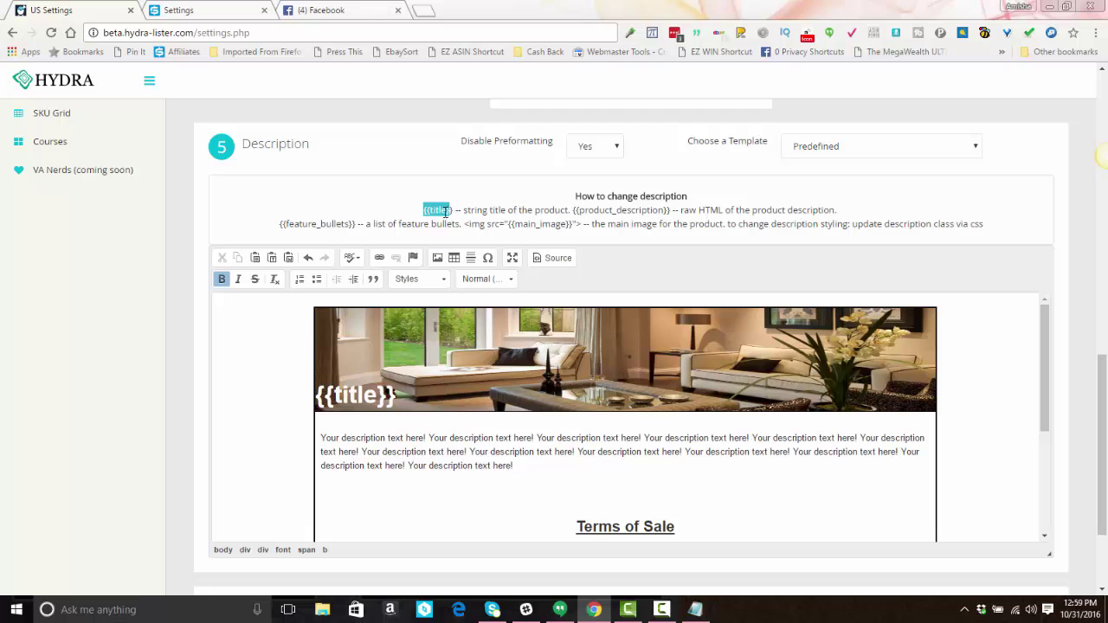
left_click(435, 211)
left_click_drag(282, 224, 358, 227)
left_click_drag(576, 211, 665, 210)
left_click_drag(468, 225, 580, 225)
left_click(473, 225)
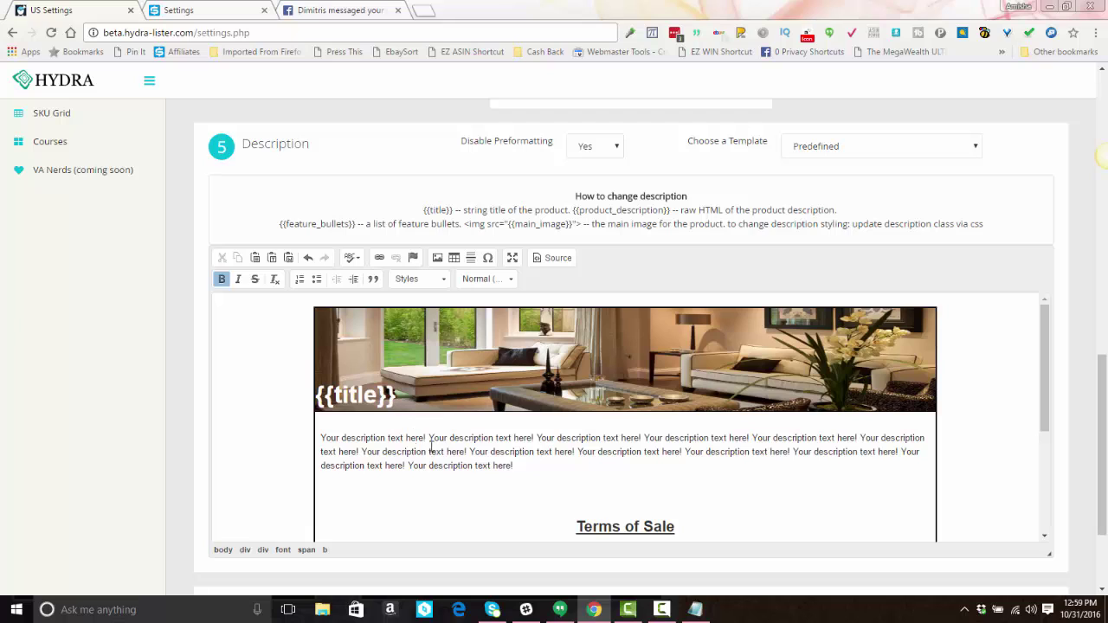
Step: Replace the sample paragraph with {{feature_bullets}} and {{product_description}} on separate lines
left_click_drag(520, 466, 324, 436)
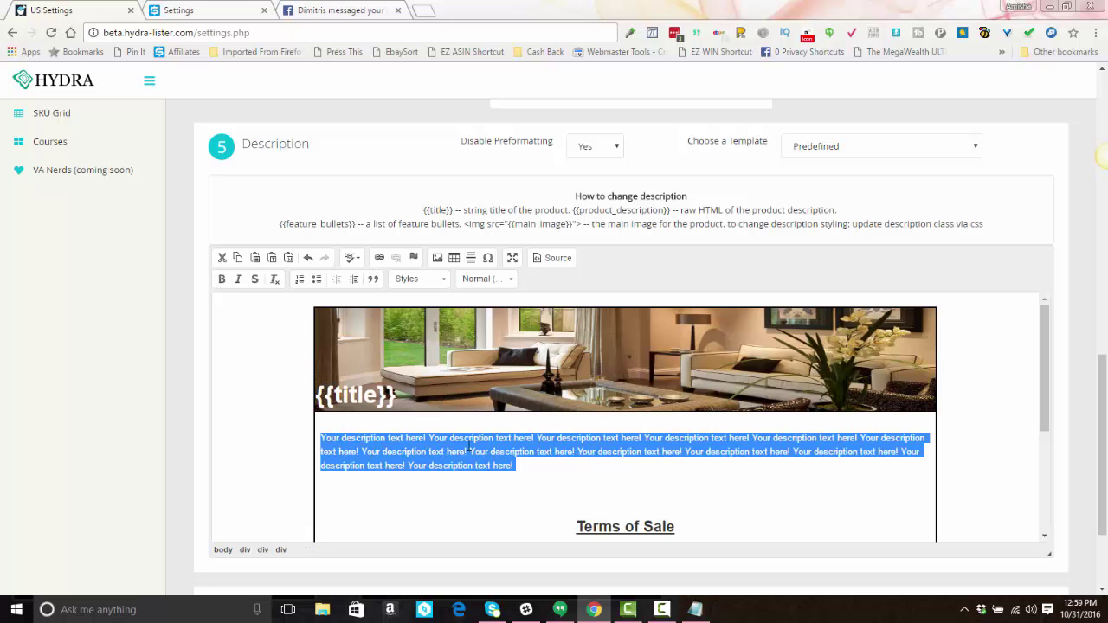
type("{{")
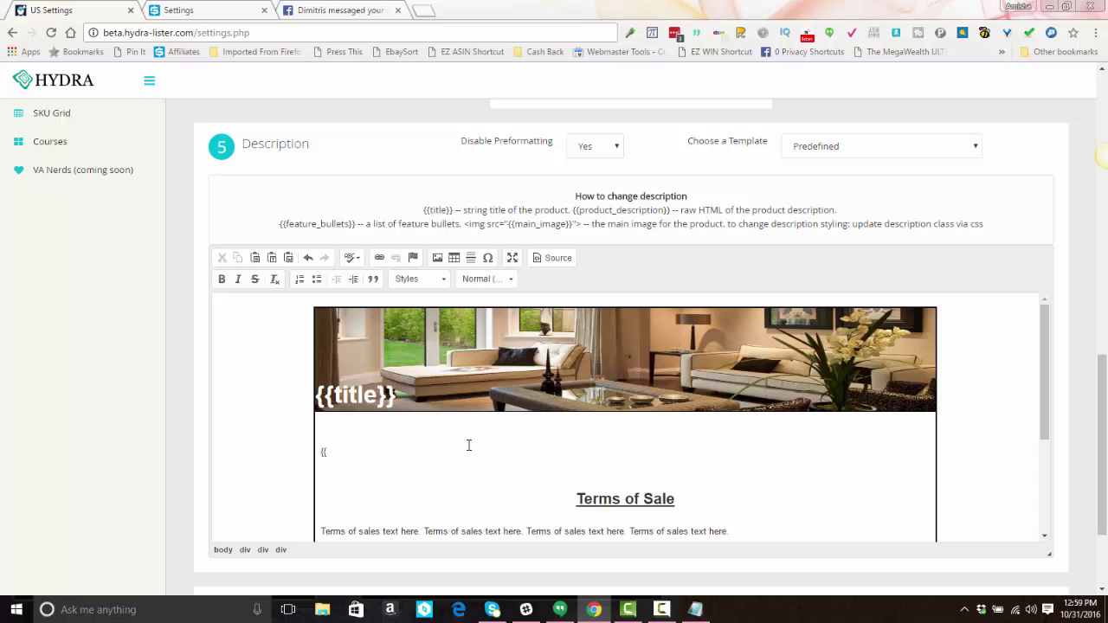
type("feature_bullets}}4")
key("Return")
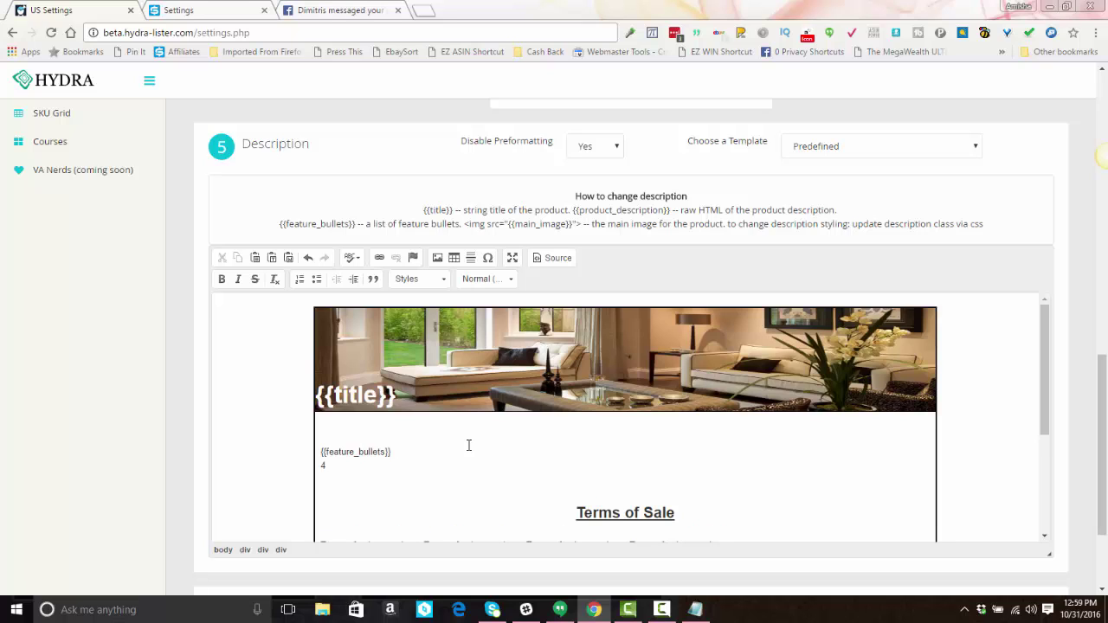
key("Return")
type("{{product")
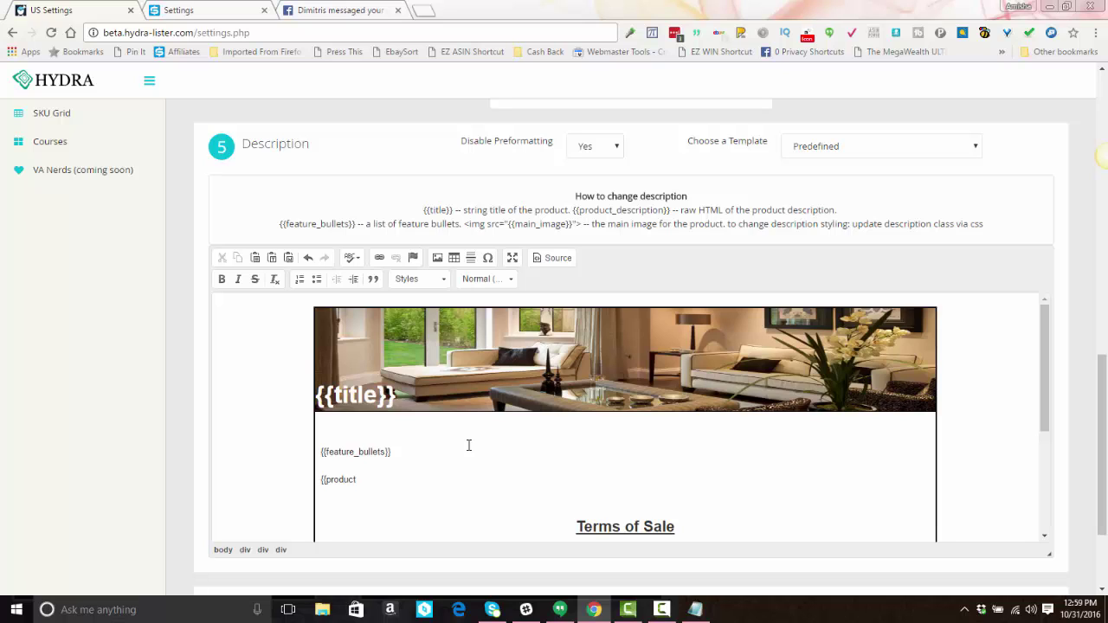
type("_descri")
type("ption")
key("Up")
Step: Add a bold 'Key Features' heading above {{feature_bullets}}
left_click(322, 451)
key("Return")
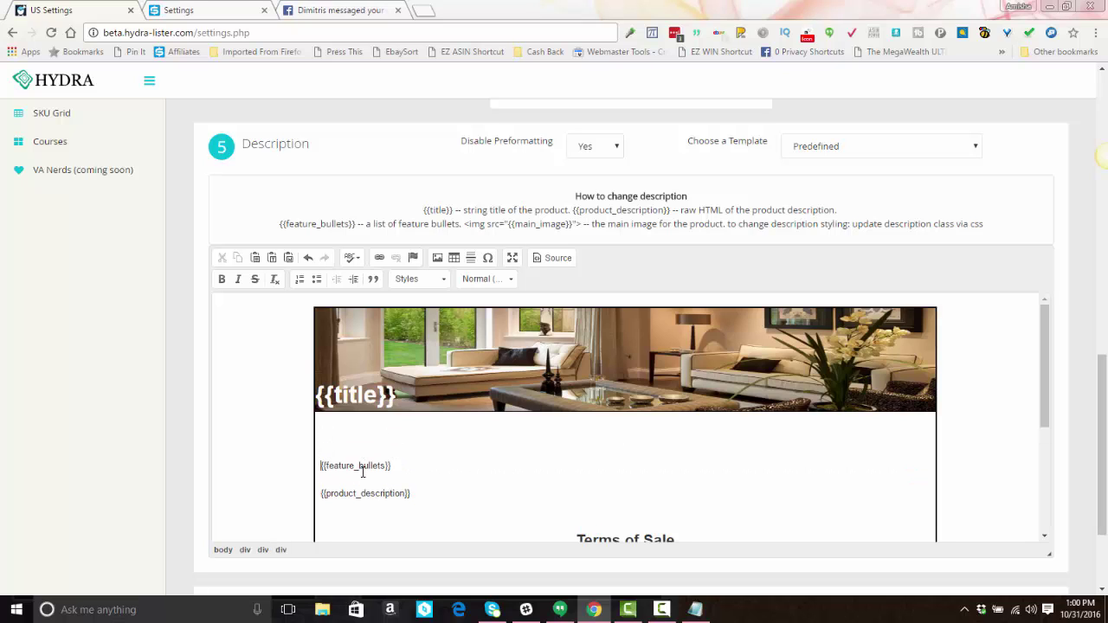
type("Key Features")
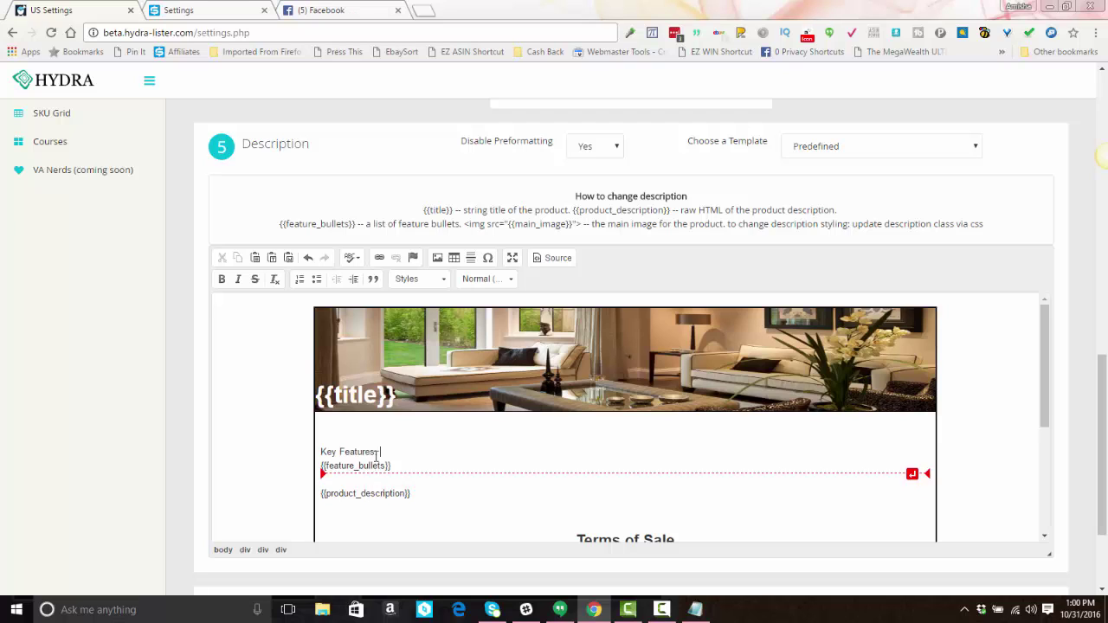
left_click_drag(379, 452, 308, 445)
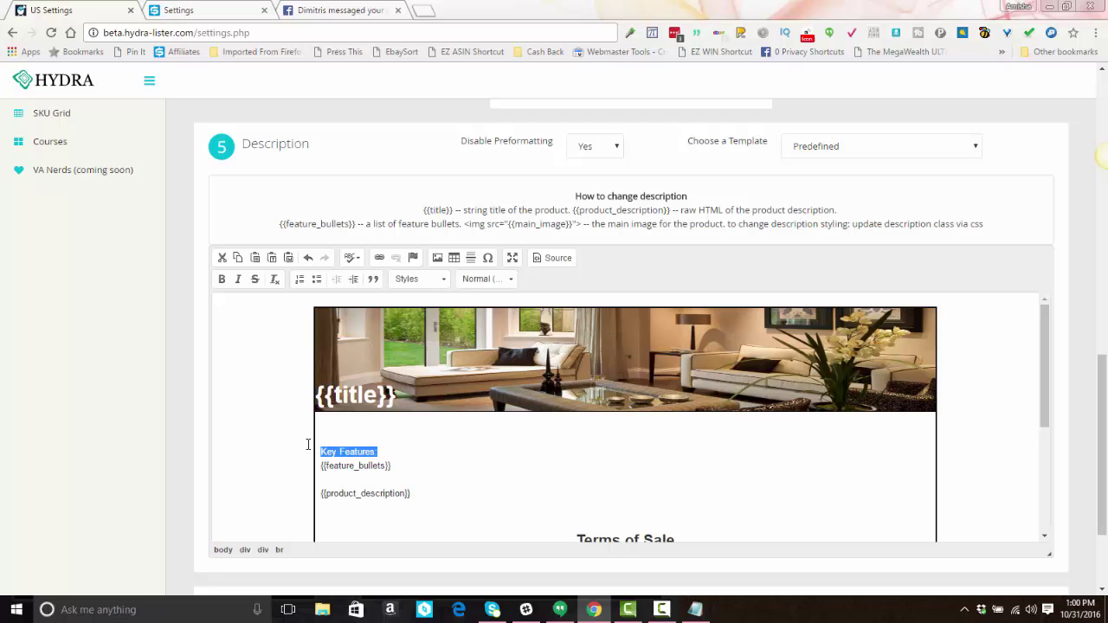
left_click(222, 279)
left_click(363, 493)
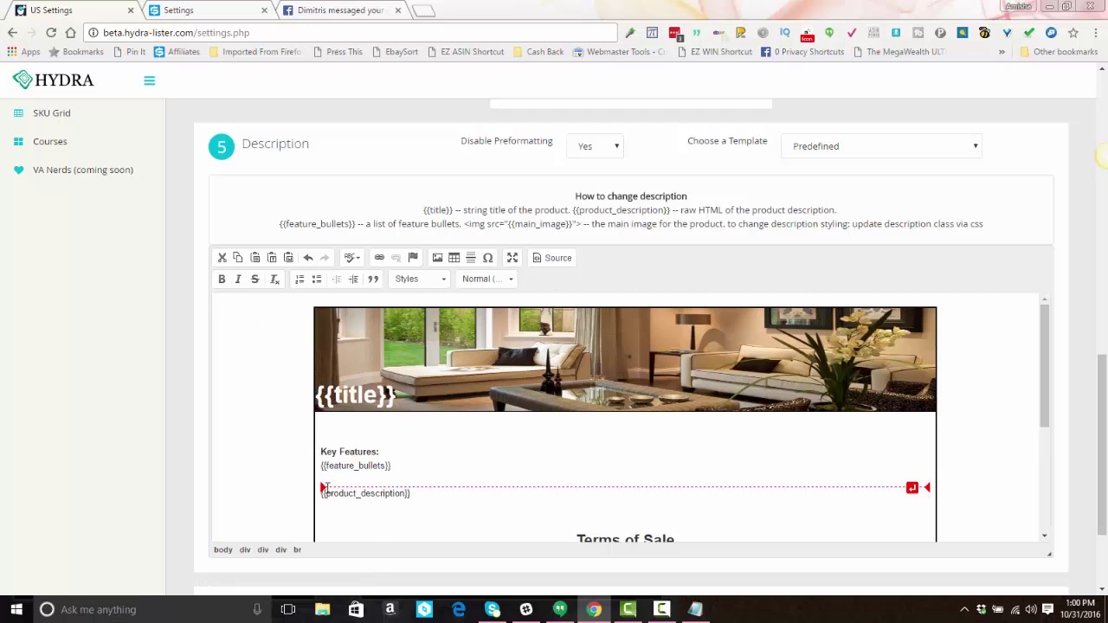
Step: Add a bold 'Product Description:' heading above {{product_description}}
left_click(386, 473)
left_click(382, 473)
key("Return")
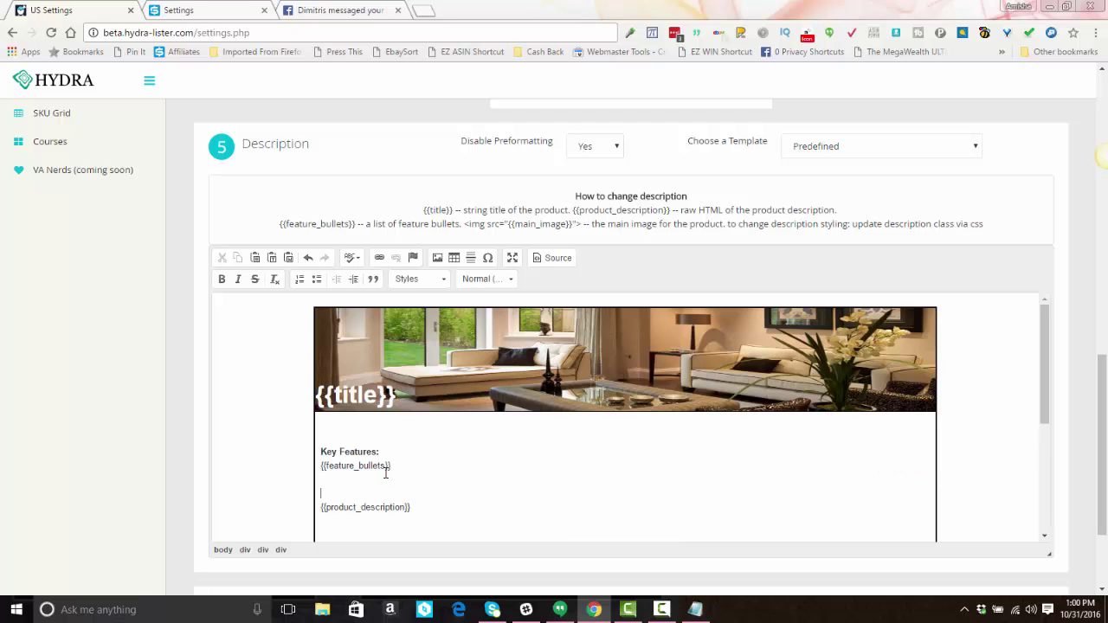
type("Product Description:")
left_click_drag(321, 493, 403, 495)
left_click(222, 280)
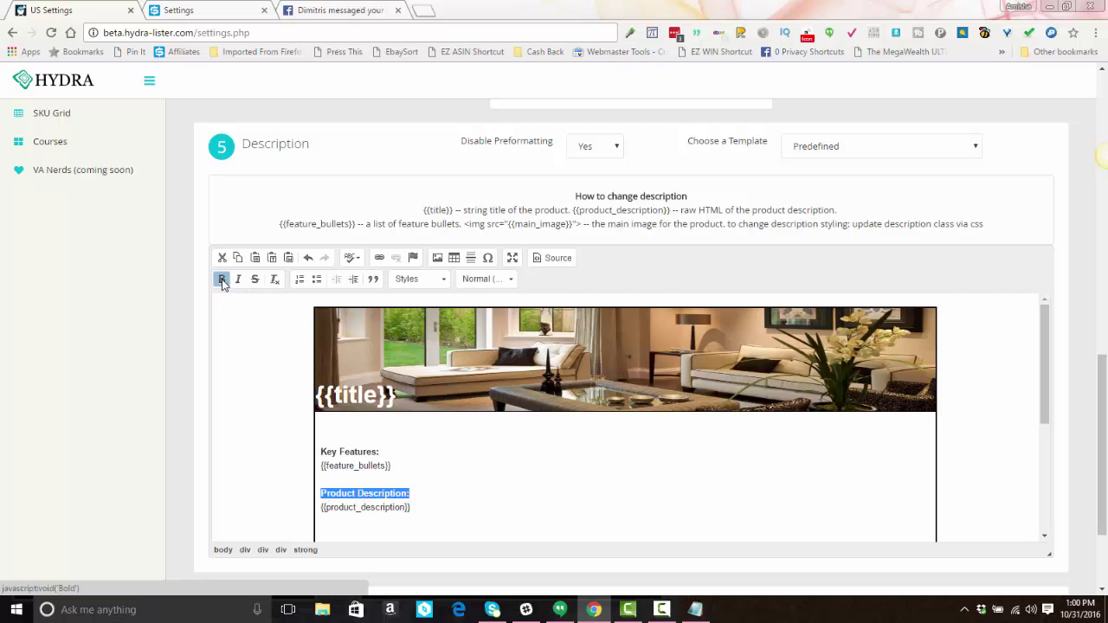
left_click(564, 512)
scroll(477, 457, "down", 2)
scroll(488, 448, "up", 1)
scroll(467, 442, "down", 1)
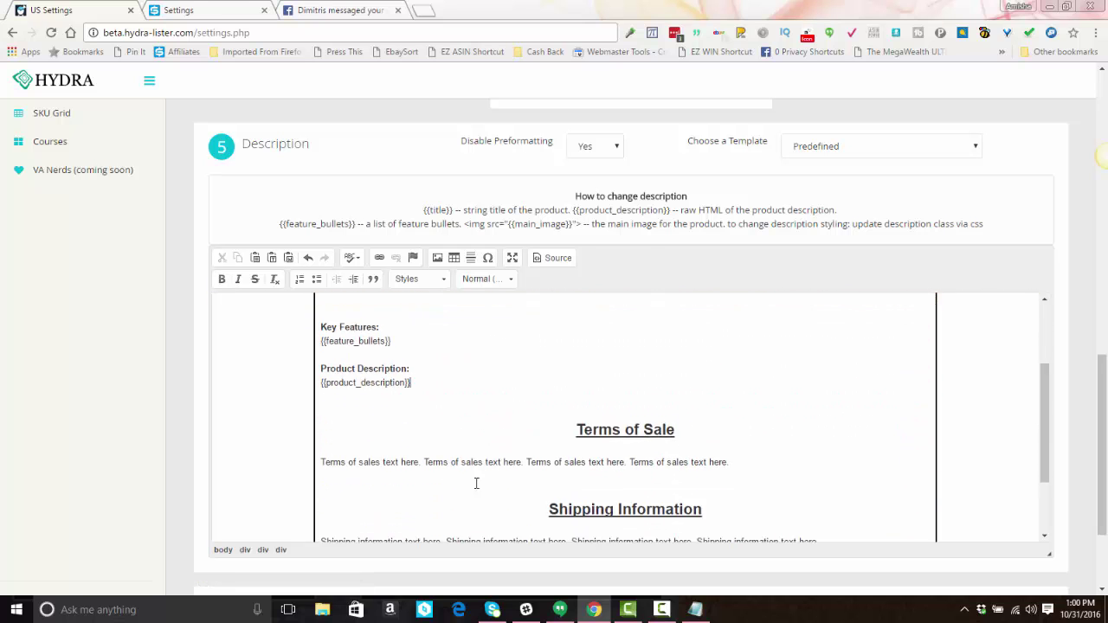
scroll(415, 389, "up", 1)
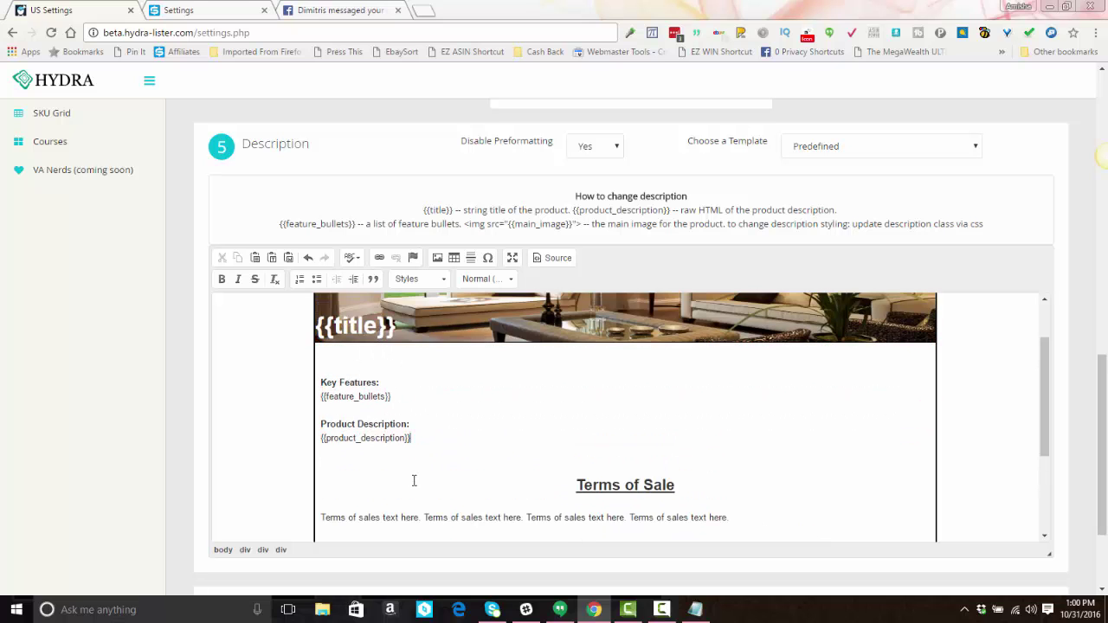
Step: Type an XXXXXXXXXX placeholder on the empty line below the title banner
left_click(336, 364)
left_click(356, 354)
type("XXXXXXXXXX")
Step: In the HTML source, replace the placeholder with the copied {{main_image}} img tag
left_click(559, 258)
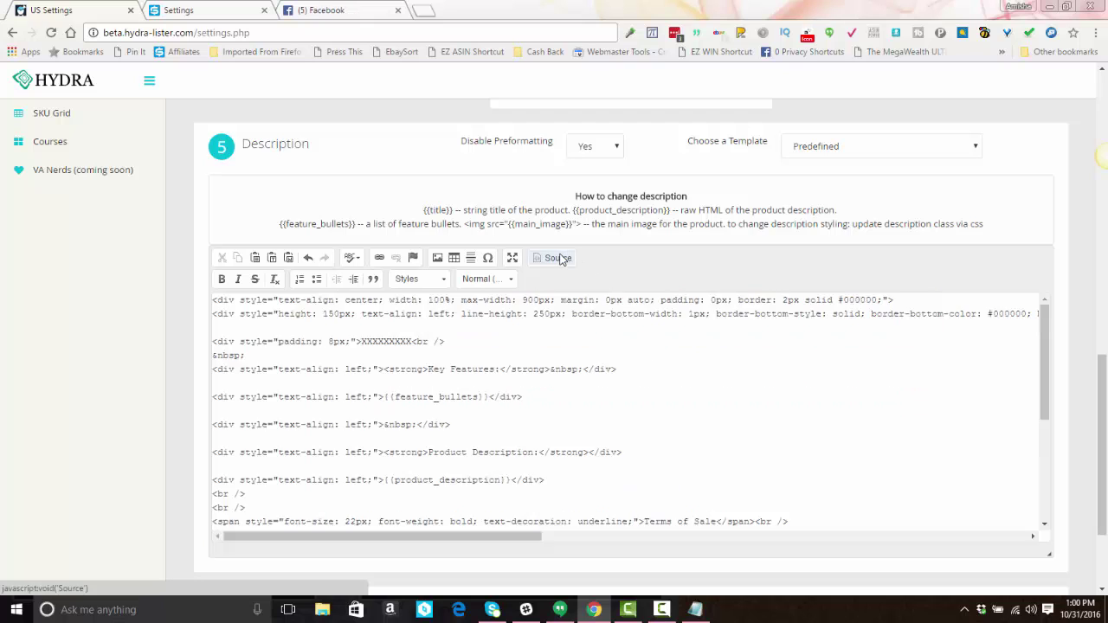
left_click(363, 341)
left_click_drag(364, 342, 415, 344)
left_click_drag(465, 224, 581, 227)
left_click(563, 227)
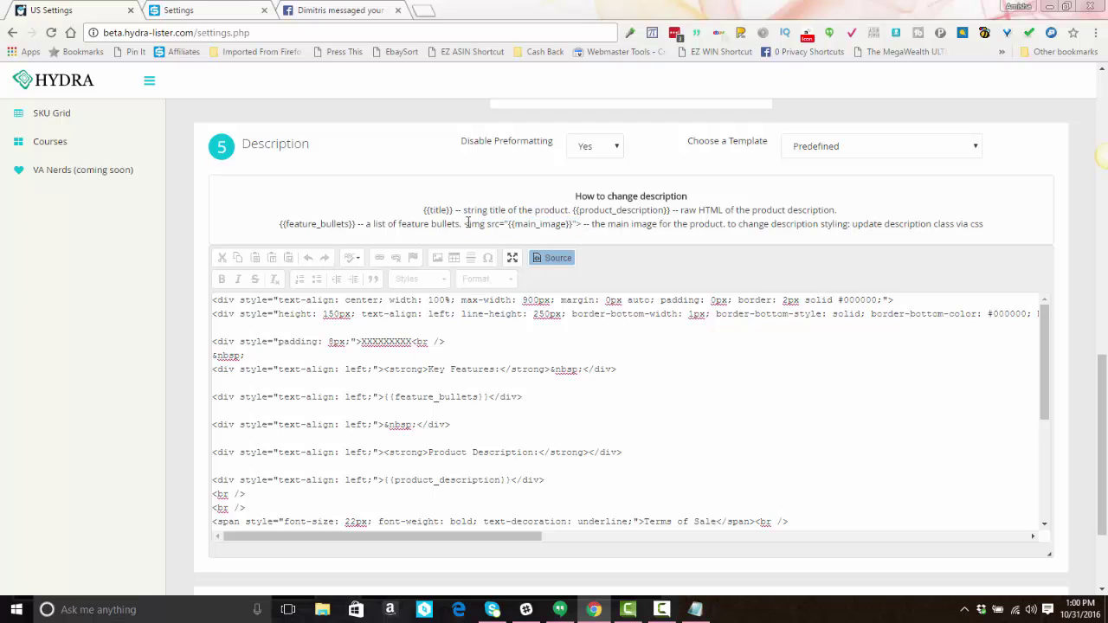
left_click_drag(465, 224, 582, 225)
key("ctrl+c")
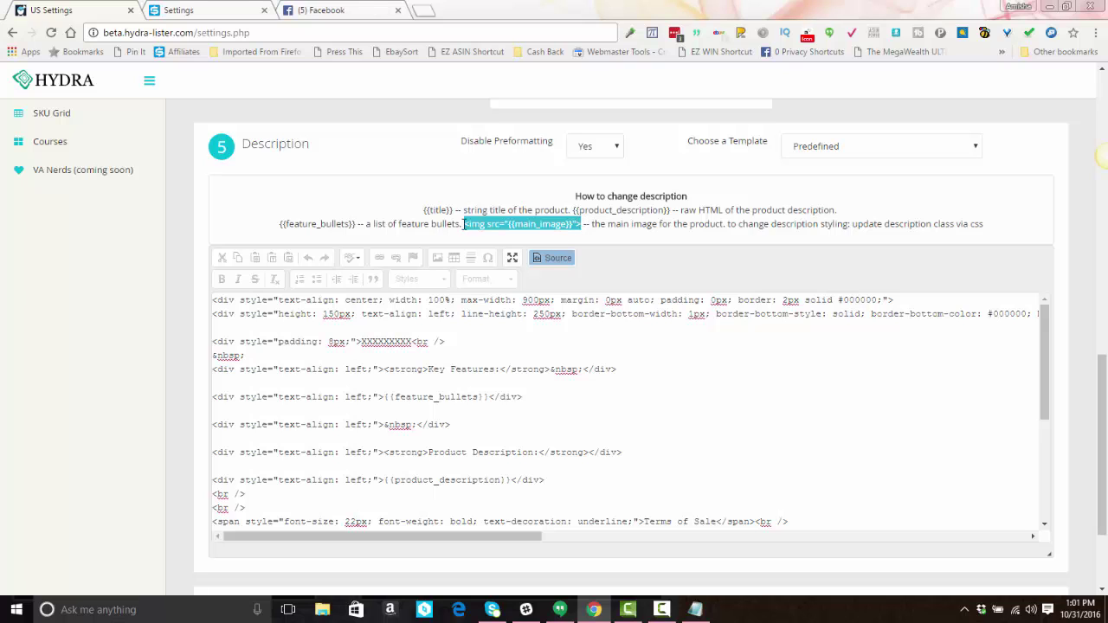
triple_click(380, 342)
double_click(380, 342)
key("ctrl+v")
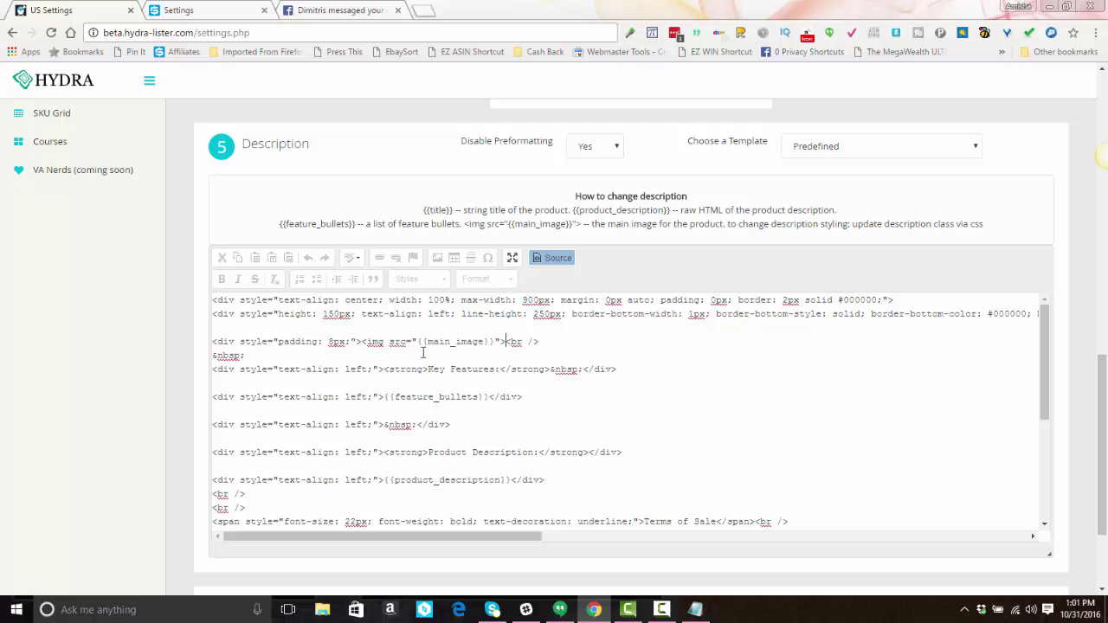
left_click(579, 258)
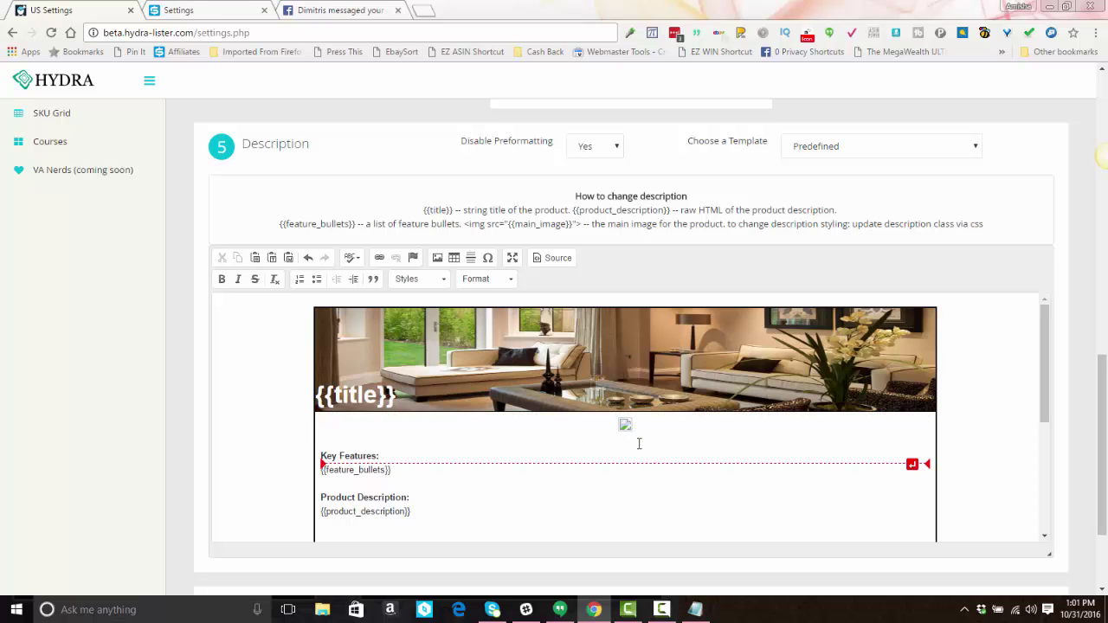
scroll(637, 424, "down", 6)
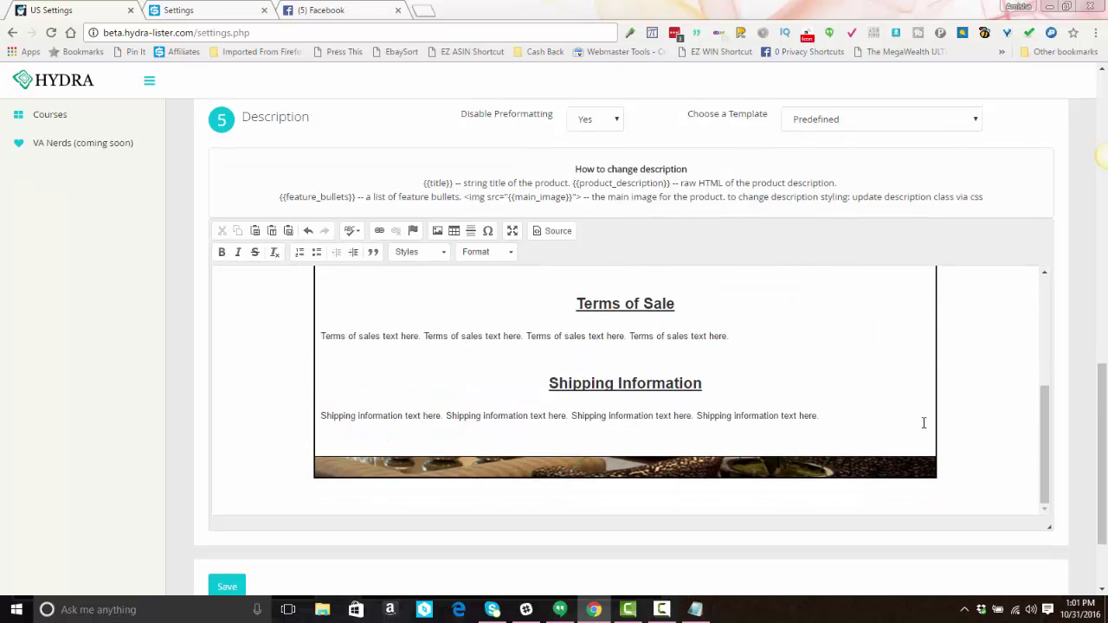